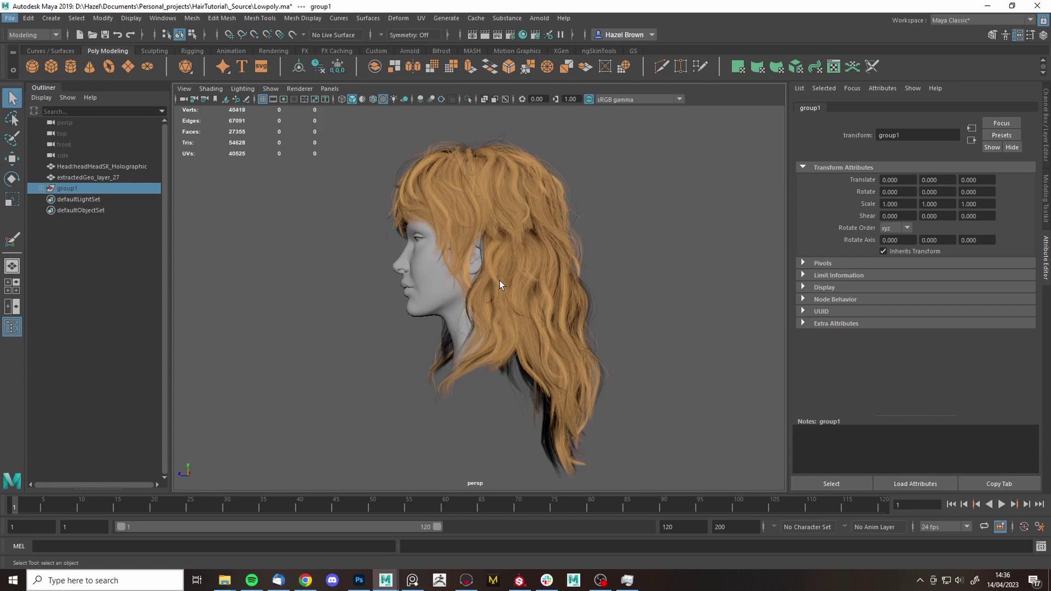
- Examine the hair around the head from several angles, comparing the extractedGeo_layer_27 mesh with group1
{"action": "left_click_drag", "start_coordinate": [534, 277], "coordinate": [619, 302], "text": "alt"}
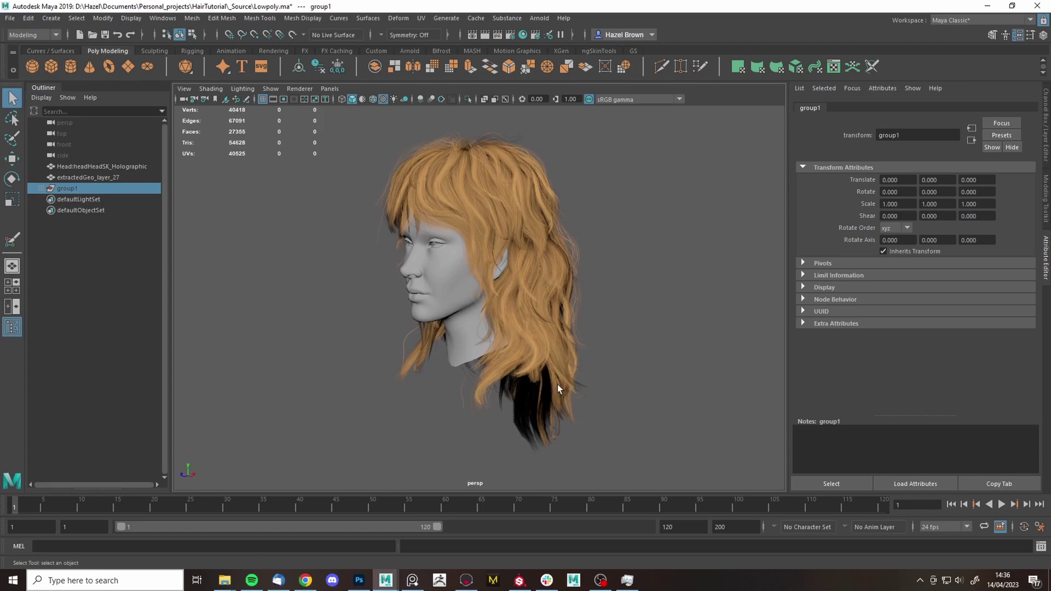
{"action": "left_click_drag", "start_coordinate": [585, 338], "coordinate": [563, 337], "text": "alt"}
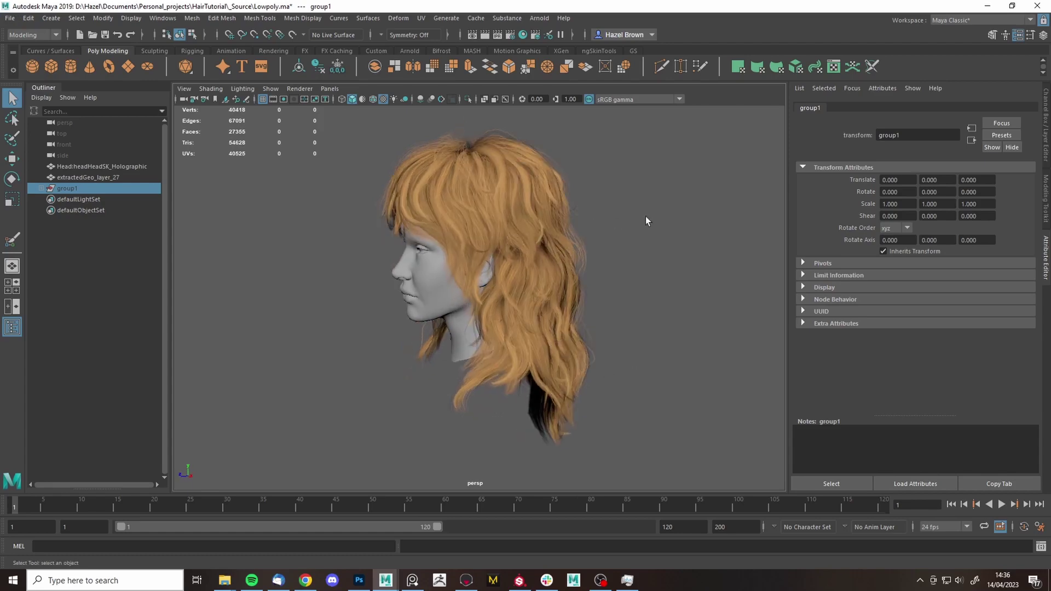
{"action": "left_click_drag", "start_coordinate": [646, 217], "coordinate": [551, 201], "text": "alt"}
{"action": "left_click", "coordinate": [109, 178]}
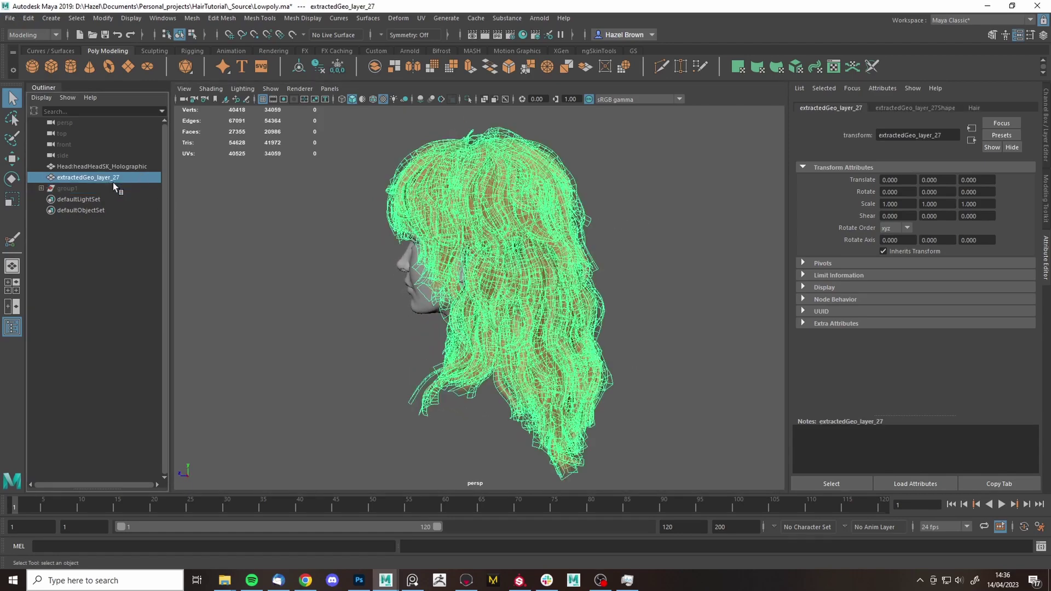
{"action": "left_click", "coordinate": [68, 188]}
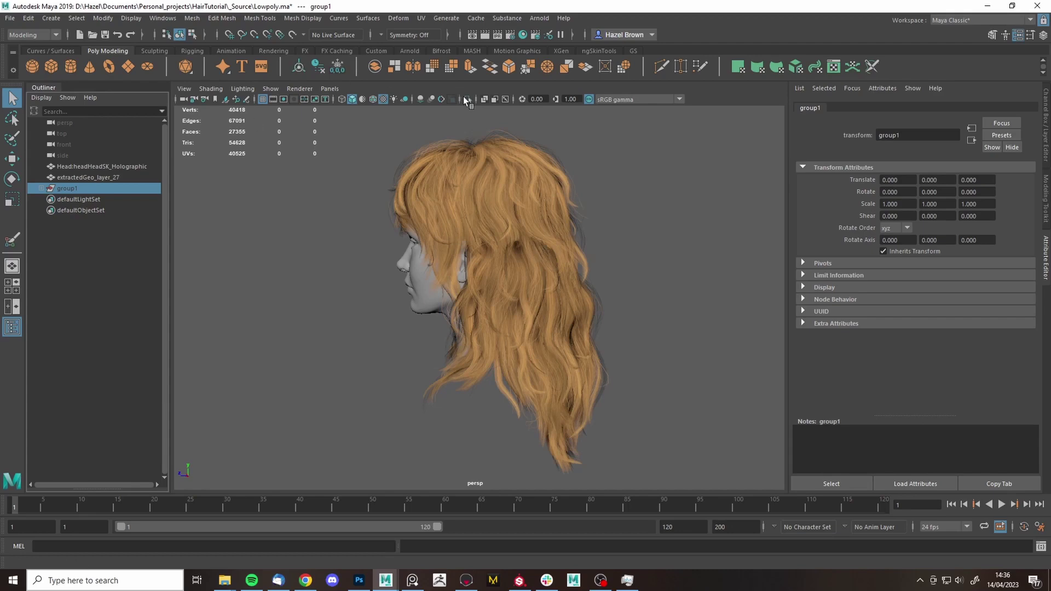
{"action": "left_click_drag", "start_coordinate": [465, 137], "coordinate": [487, 213], "text": "alt"}
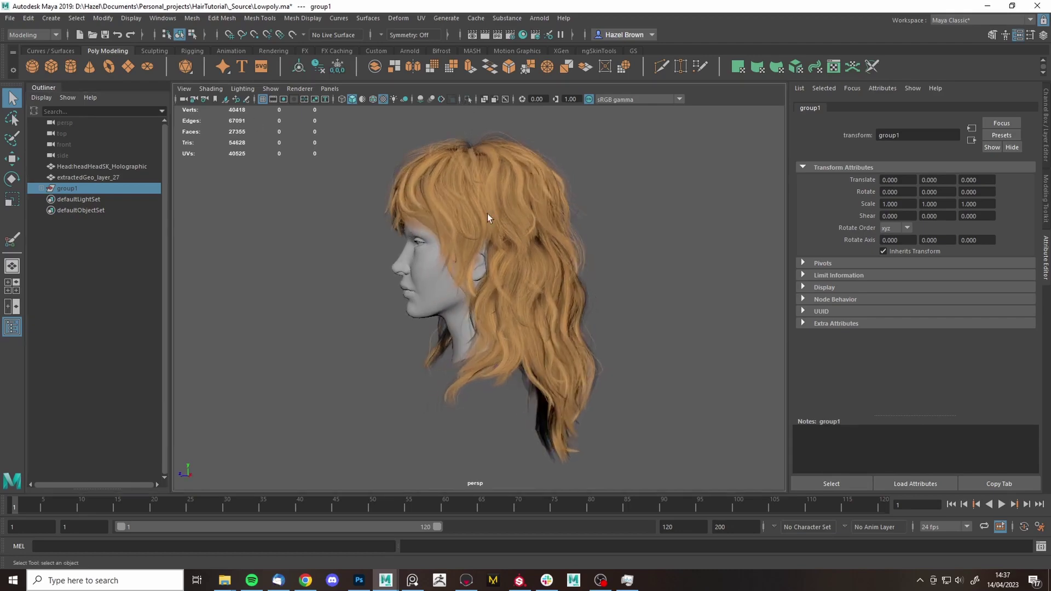
{"action": "left_click", "coordinate": [84, 199]}
{"action": "left_click", "coordinate": [84, 191]}
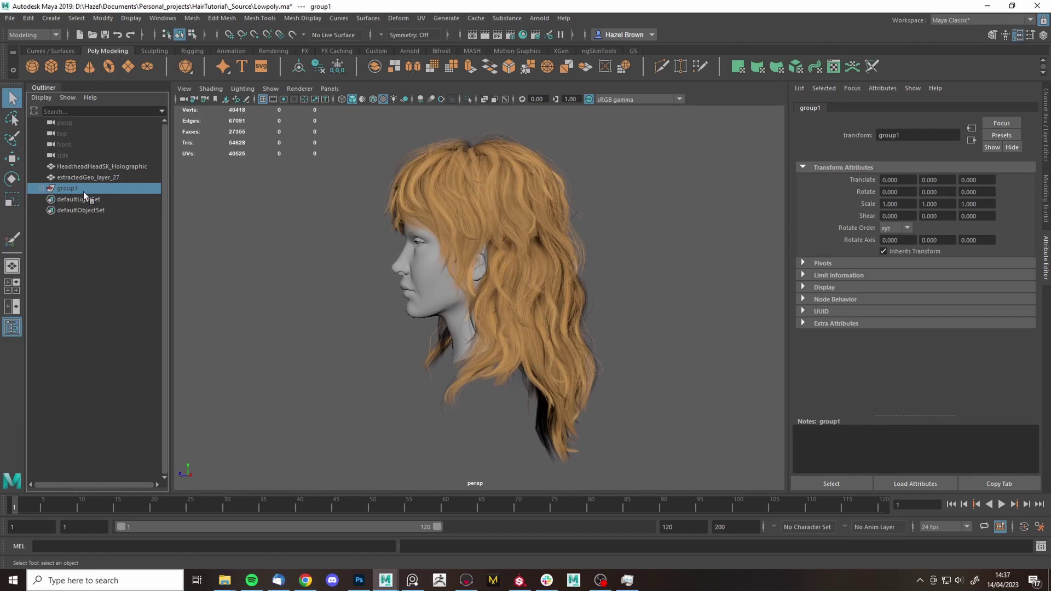
- Show group1 isolated in the viewport and expand it to check its individual hair layers
{"action": "key", "text": "ctrl+1"}
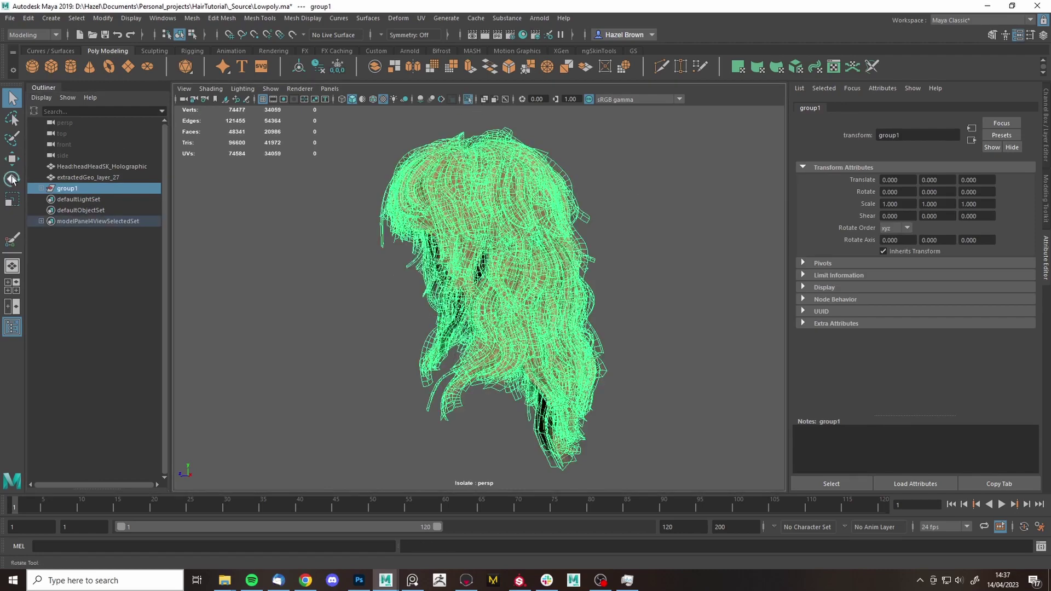
{"action": "left_click", "coordinate": [41, 188]}
{"action": "left_click", "coordinate": [146, 252]}
{"action": "left_click", "coordinate": [135, 200]}
{"action": "left_click", "coordinate": [132, 274]}
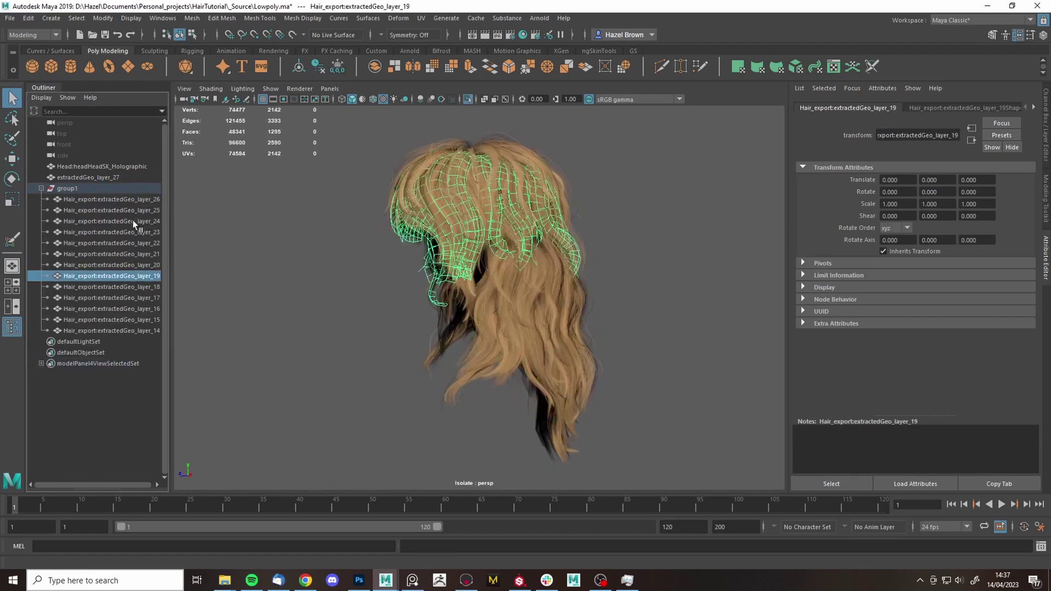
- Duplicate group1 and hide the original group
{"action": "left_click", "coordinate": [106, 184]}
{"action": "key", "text": "ctrl+d"}
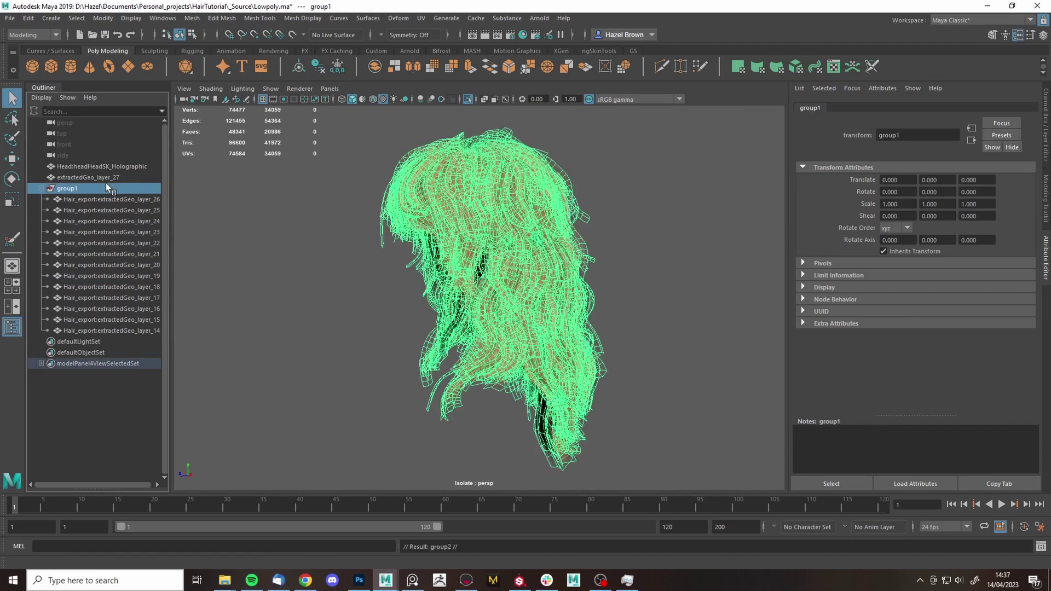
{"action": "left_click", "coordinate": [42, 188]}
{"action": "left_click", "coordinate": [64, 190]}
{"action": "key", "text": "ctrl+h"}
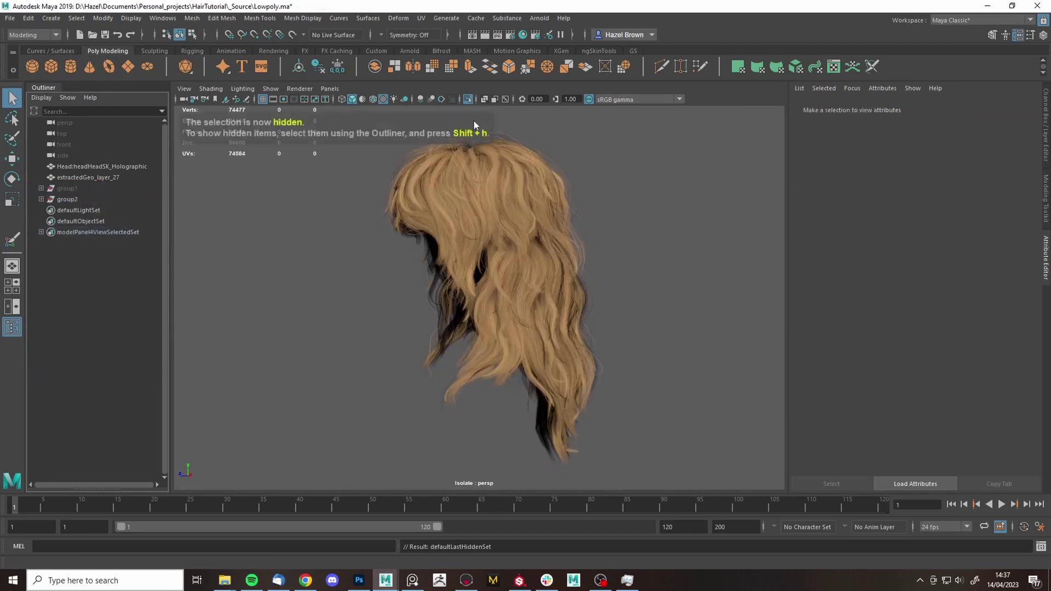
- Expand group2 and group its layers extractedGeo_layer_14, 15 and 16 together, leaving out layer 17
{"action": "left_click", "coordinate": [41, 199]}
{"action": "left_click", "coordinate": [90, 211]}
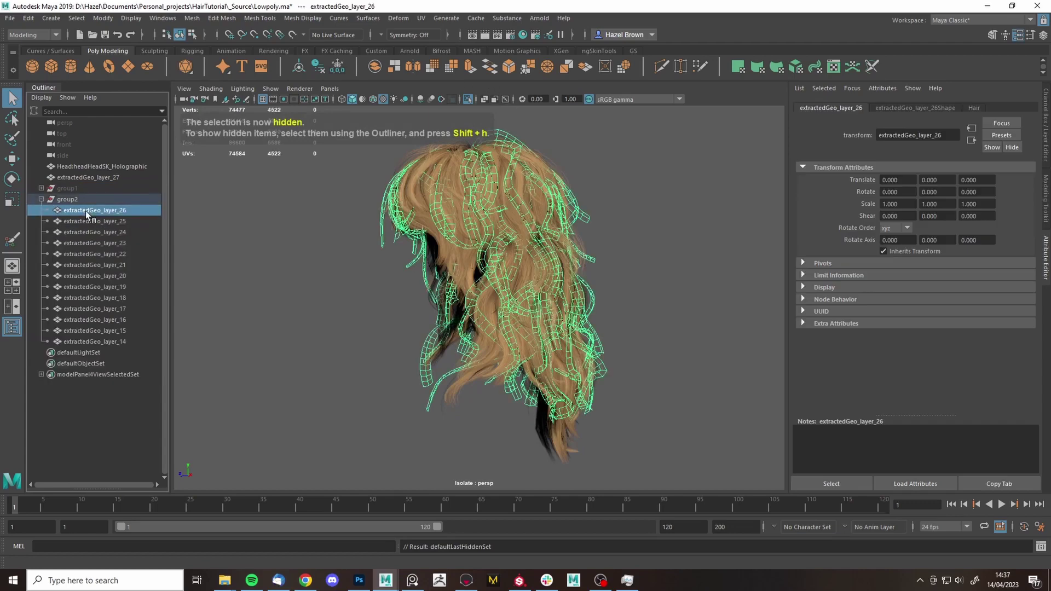
{"action": "left_click_drag", "start_coordinate": [504, 288], "coordinate": [384, 293], "text": "alt"}
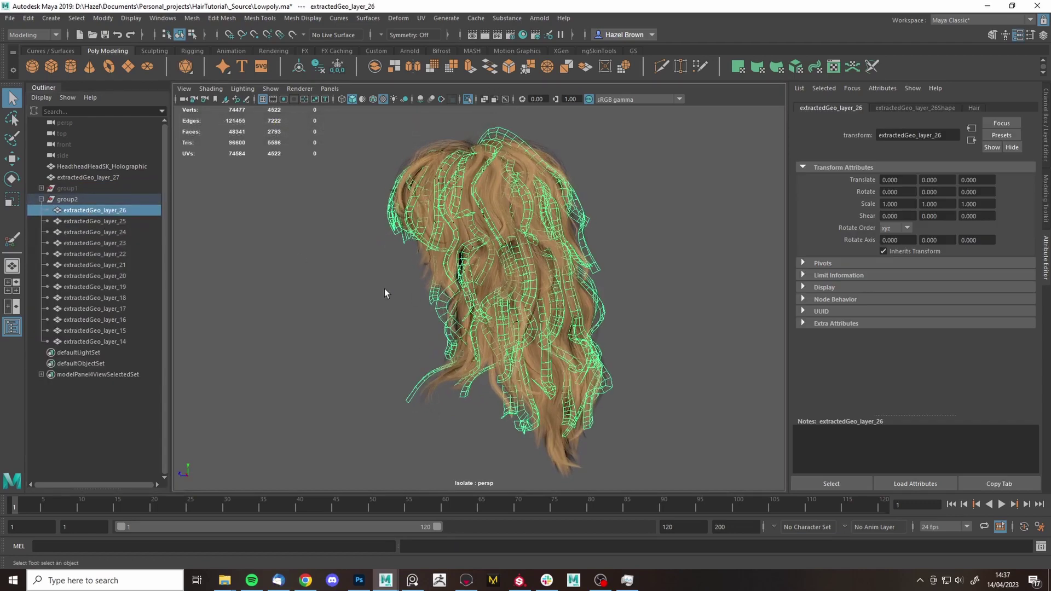
{"action": "left_click", "coordinate": [102, 341]}
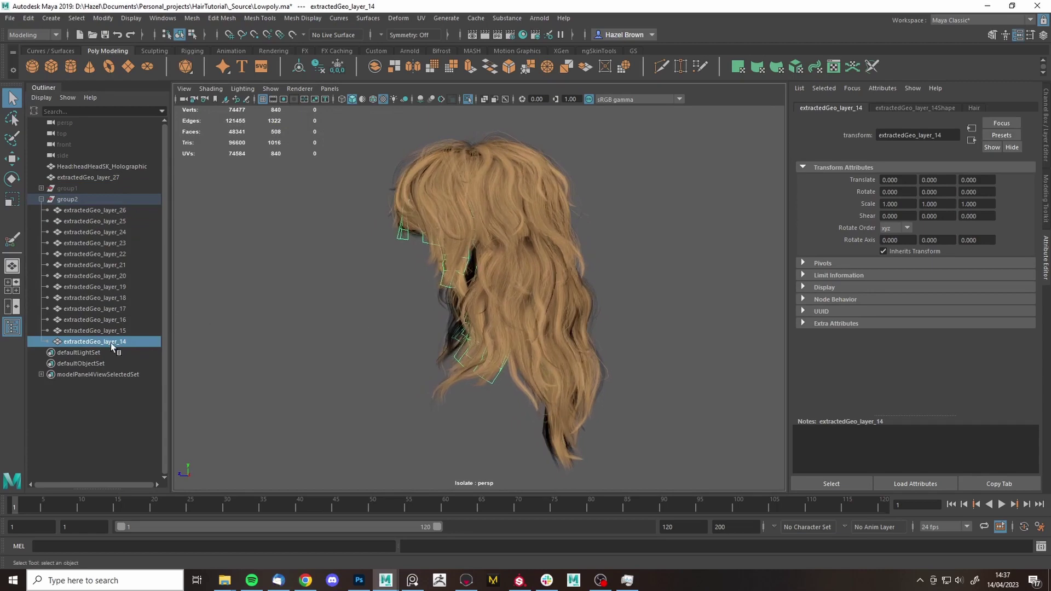
{"action": "left_click", "coordinate": [107, 333], "text": "shift"}
{"action": "left_click", "coordinate": [127, 319], "text": "shift"}
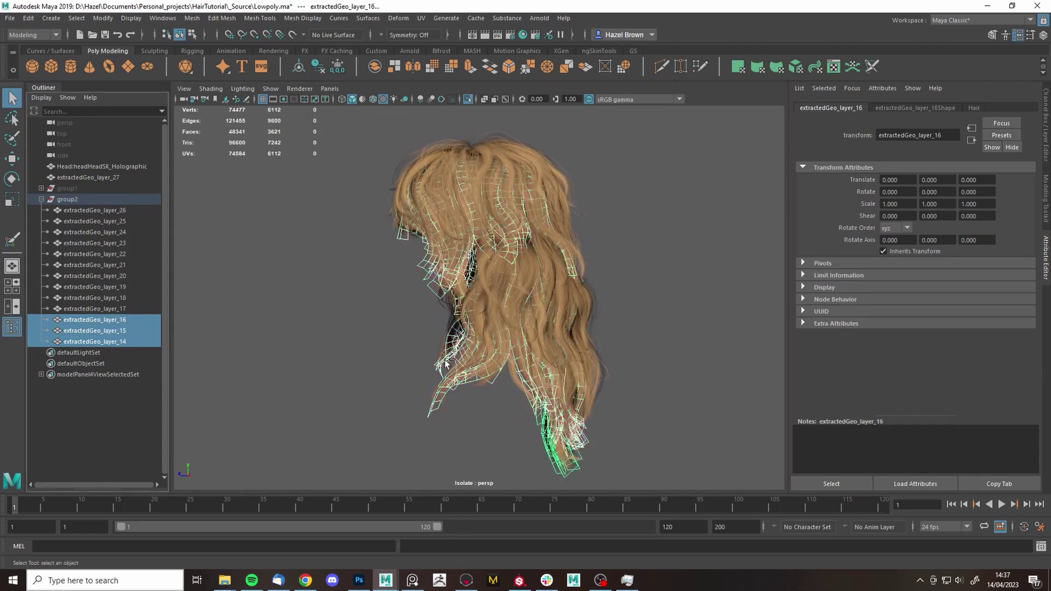
{"action": "left_click_drag", "start_coordinate": [472, 352], "coordinate": [381, 335], "text": "alt"}
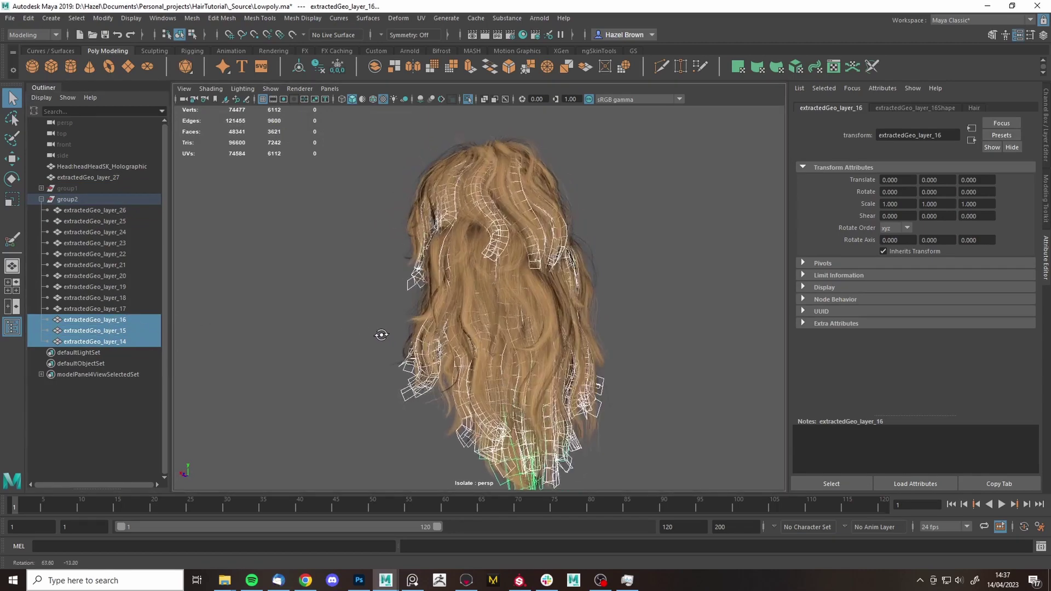
{"action": "left_click", "coordinate": [102, 310], "text": "shift"}
{"action": "left_click_drag", "start_coordinate": [511, 344], "coordinate": [609, 340], "text": "alt"}
{"action": "key", "text": "ctrl+z"}
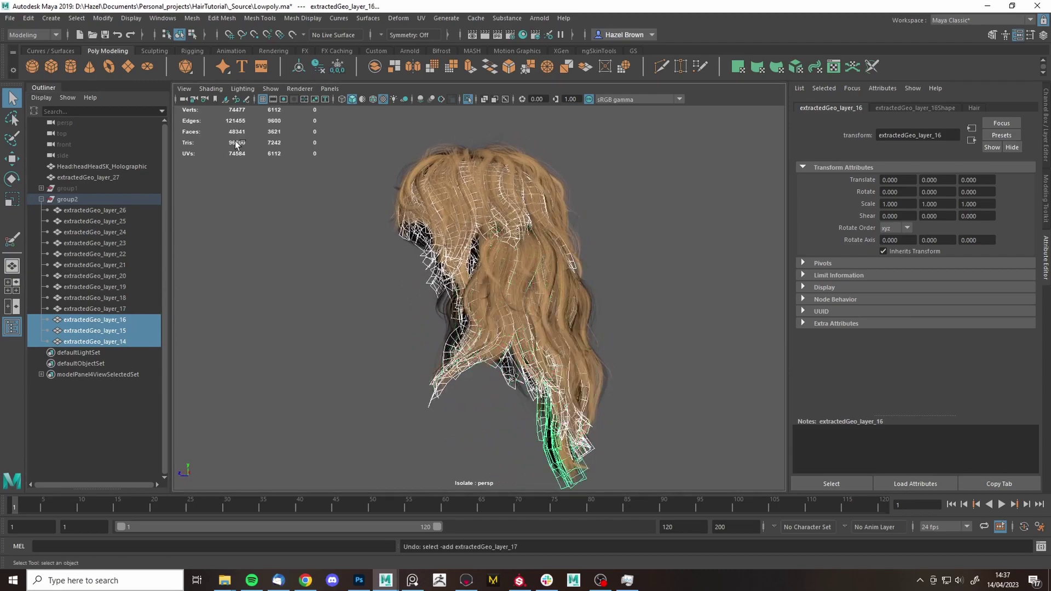
{"action": "key", "text": "ctrl+g"}
- Group extractedGeo_layer_17, 18 and 19 together inside group2
{"action": "left_click", "coordinate": [74, 309]}
{"action": "left_click", "coordinate": [91, 300], "text": "shift"}
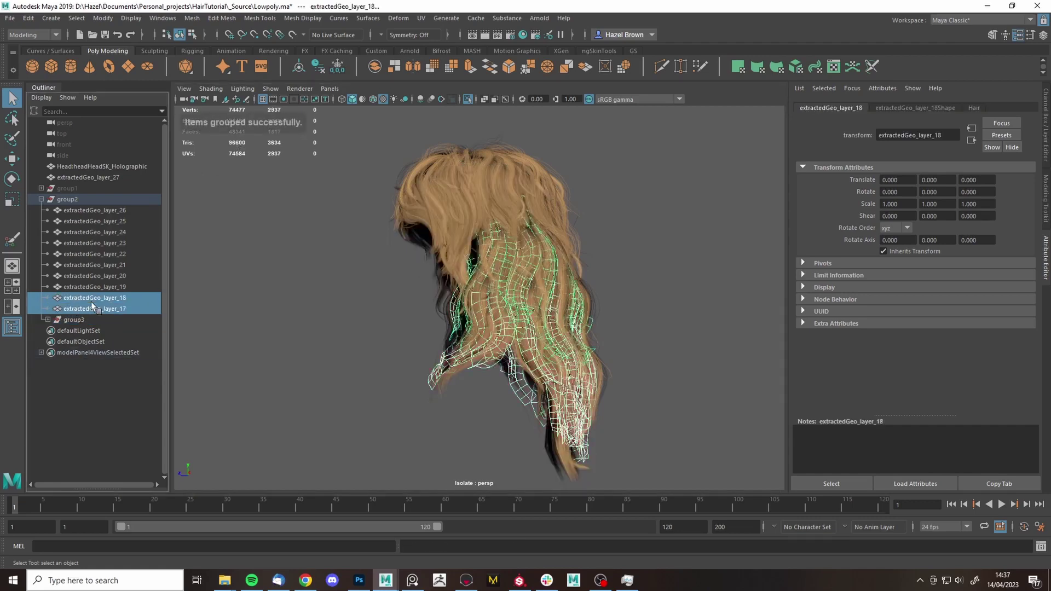
{"action": "left_click", "coordinate": [91, 288], "text": "shift"}
{"action": "key", "text": "ctrl+g"}
- Group the remaining layers, extractedGeo_layer_20 through extractedGeo_layer_26, together inside group2
{"action": "left_click", "coordinate": [98, 265]}
{"action": "left_click", "coordinate": [113, 254]}
{"action": "left_click", "coordinate": [114, 243]}
{"action": "left_click", "coordinate": [114, 231]}
{"action": "left_click", "coordinate": [112, 222]}
{"action": "left_click", "coordinate": [113, 211]}
{"action": "left_click", "coordinate": [95, 268], "text": "shift"}
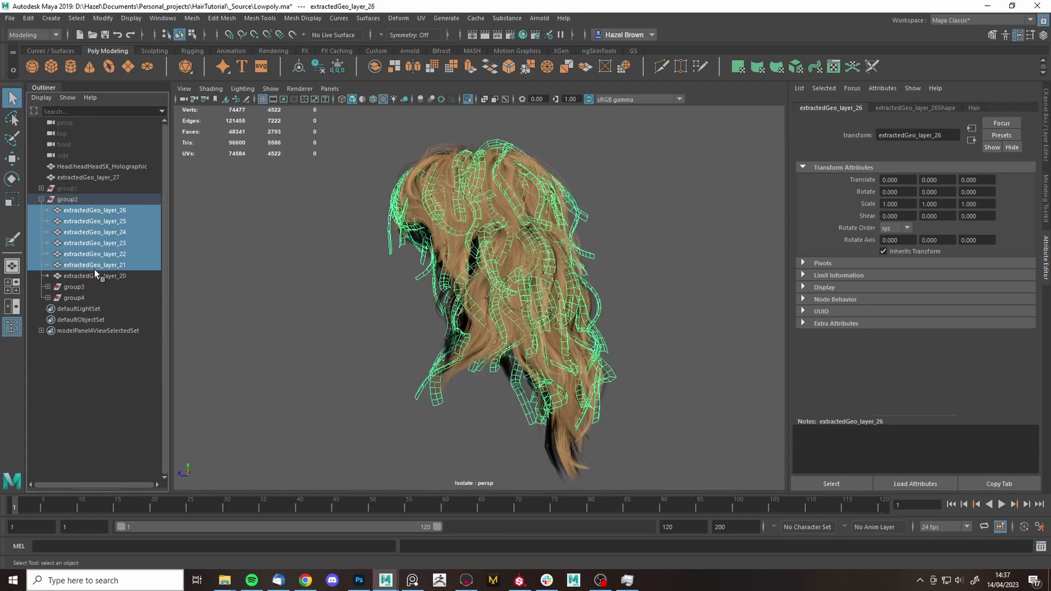
{"action": "left_click_drag", "start_coordinate": [94, 269], "coordinate": [81, 278]}
{"action": "key", "text": "ctrl+g"}
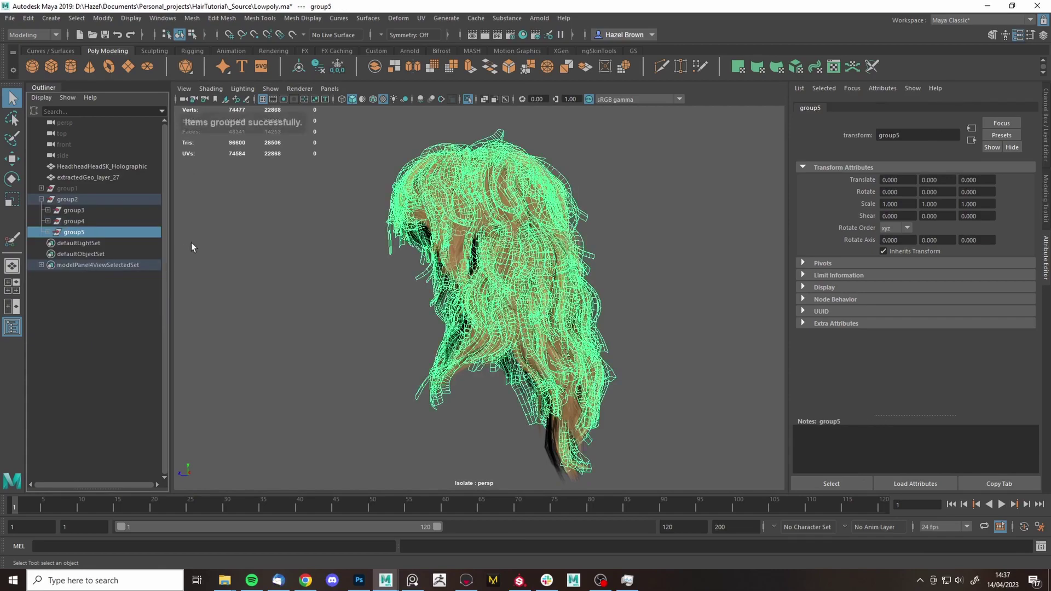
- Combine the meshes of group5 into a single object and delete its history
{"action": "left_click_drag", "start_coordinate": [225, 237], "coordinate": [248, 257], "text": "alt"}
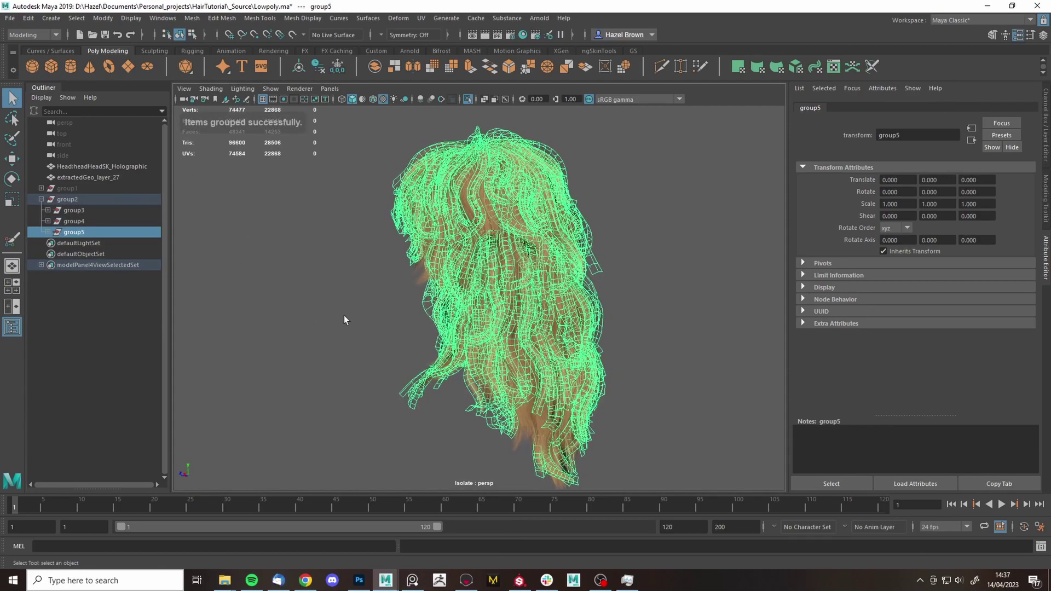
{"action": "left_click_drag", "start_coordinate": [341, 321], "coordinate": [298, 328], "text": "alt"}
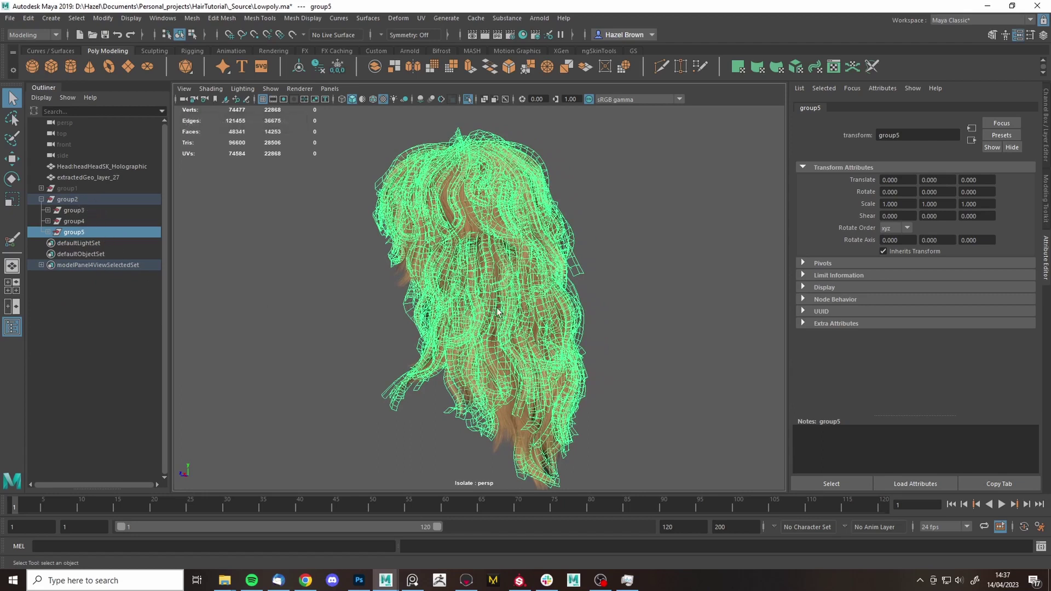
{"action": "middle_click_drag", "start_coordinate": [81, 231], "coordinate": [81, 232]}
{"action": "left_click", "coordinate": [192, 18]}
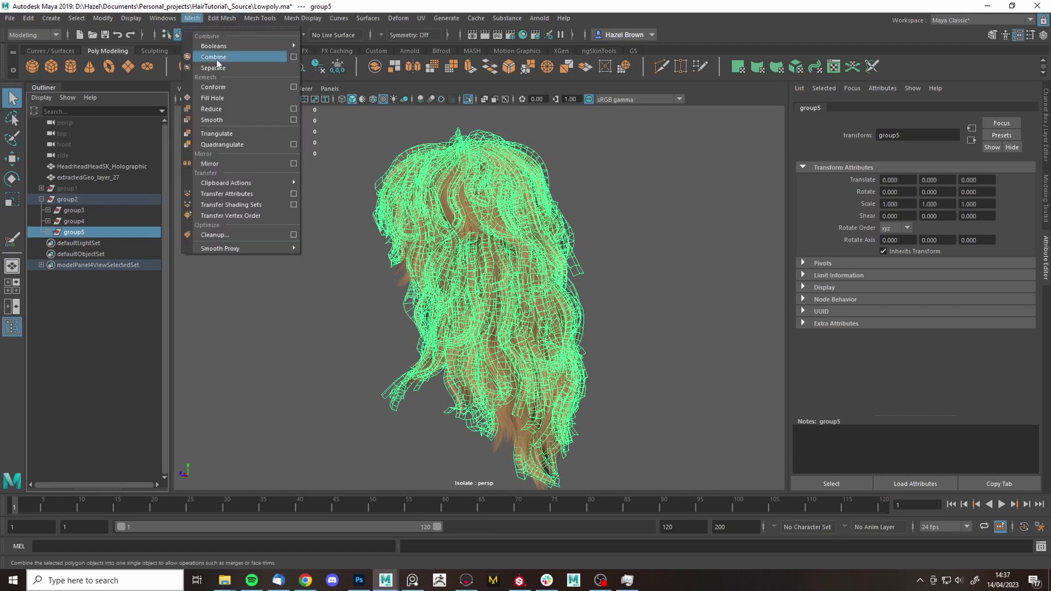
{"action": "left_click", "coordinate": [215, 57]}
- Combine the meshes of group4 into a single object and delete its history
{"action": "left_click", "coordinate": [77, 222]}
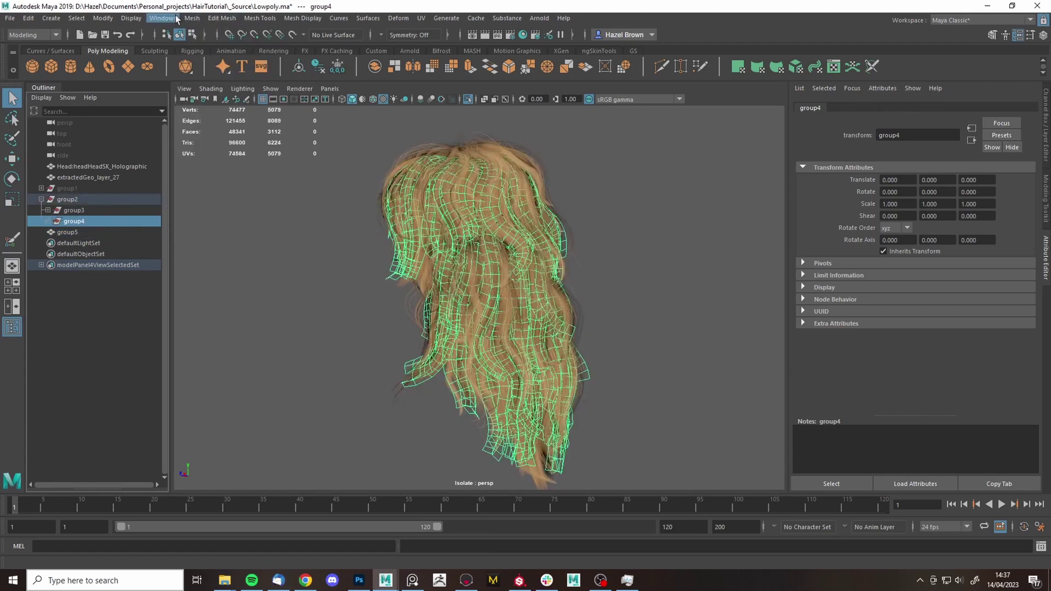
{"action": "left_click", "coordinate": [193, 19]}
{"action": "left_click", "coordinate": [220, 57]}
{"action": "key", "text": "alt+shift+d"}
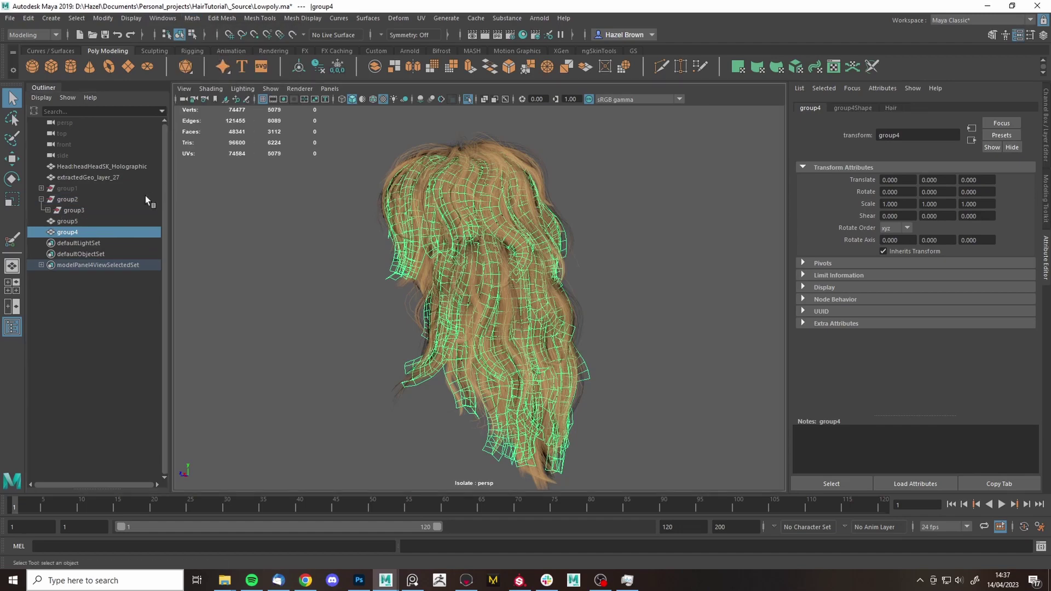
- Combine the meshes of group3 into a single object and delete its history
{"action": "left_click", "coordinate": [92, 211]}
{"action": "left_click", "coordinate": [192, 18]}
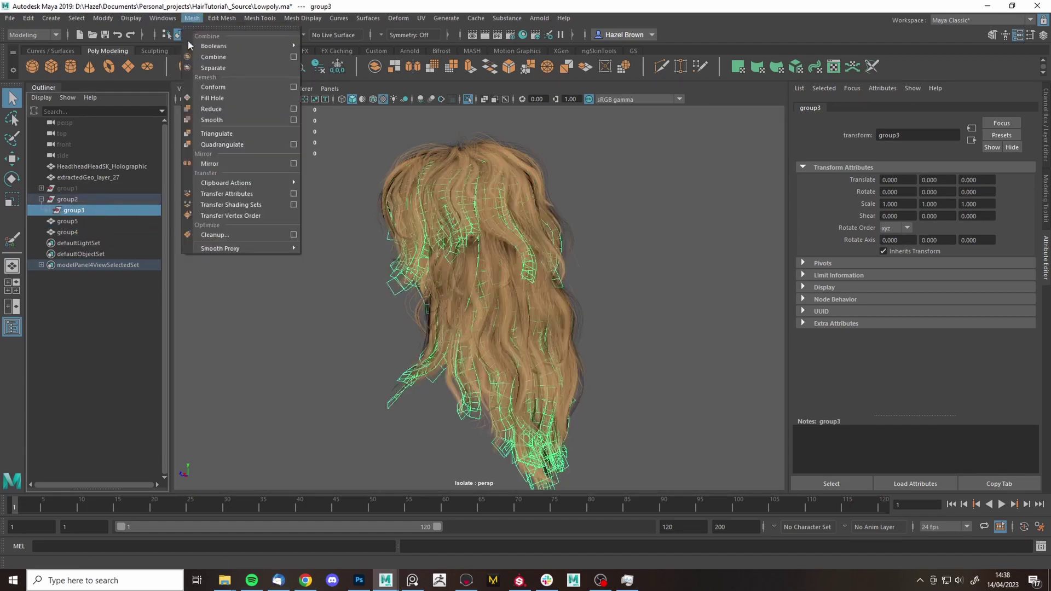
{"action": "left_click", "coordinate": [220, 57]}
{"action": "key", "text": "alt+shift+d"}
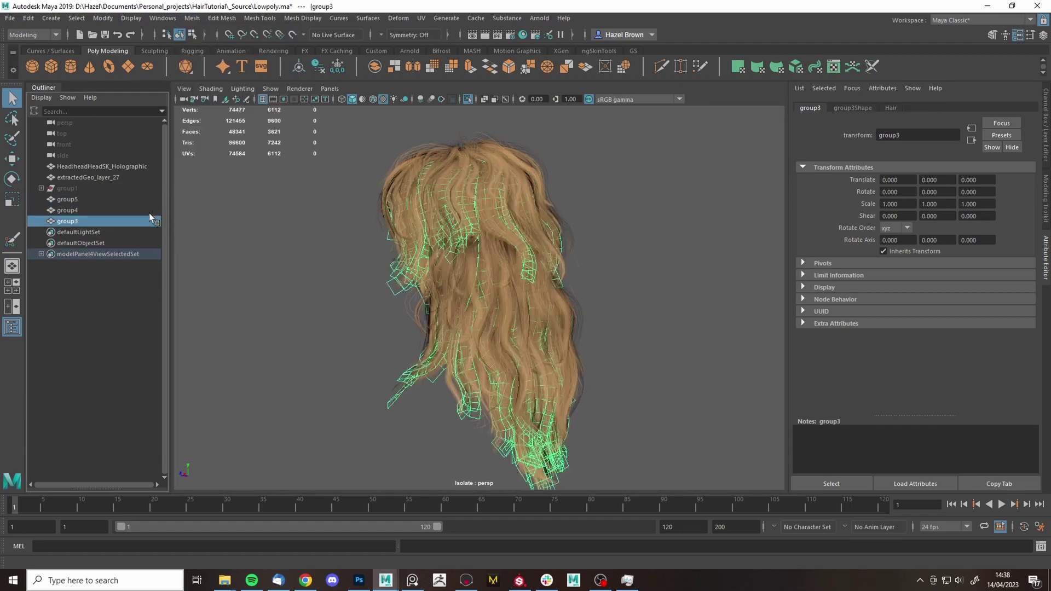
- Duplicate the combined meshes group3, group4 and group5, and put the originals into a hidden group
{"action": "left_click", "coordinate": [87, 197], "text": "shift"}
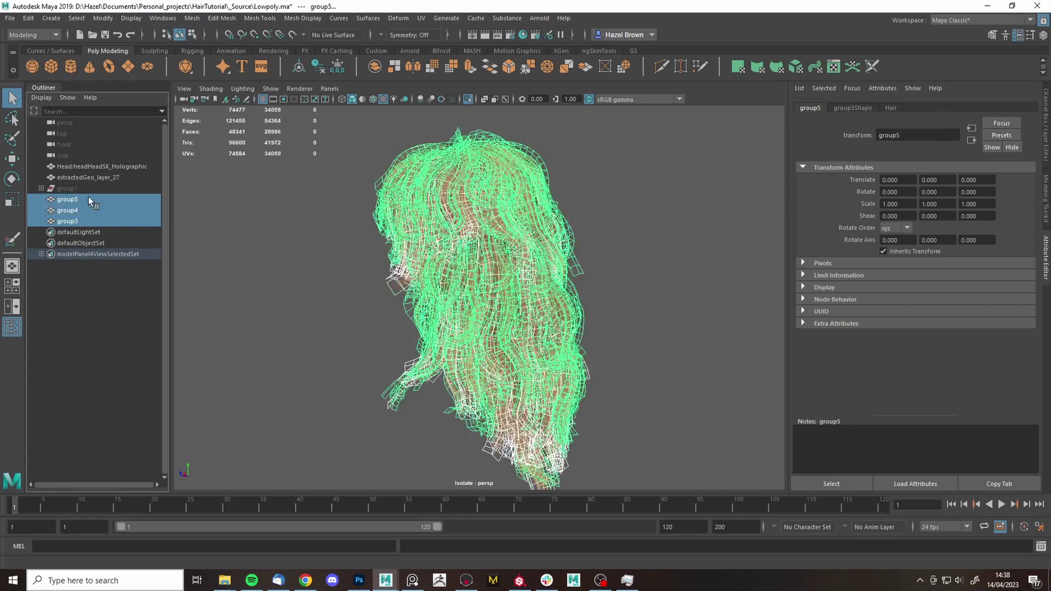
{"action": "key", "text": "ctrl+d"}
{"action": "left_click", "coordinate": [58, 220]}
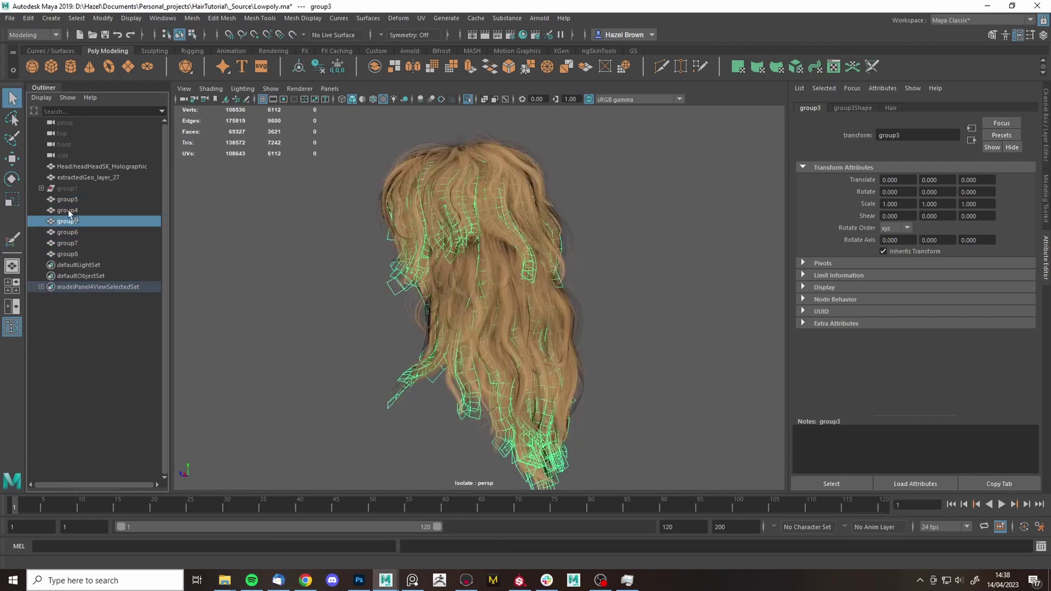
{"action": "left_click", "coordinate": [86, 198], "text": "shift"}
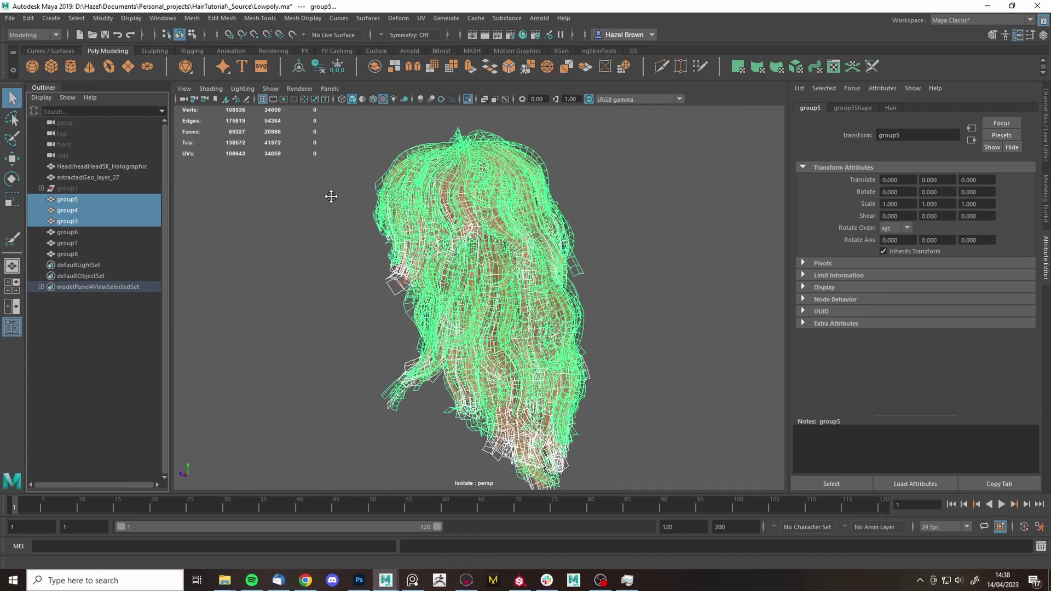
{"action": "middle_click_drag", "start_coordinate": [331, 195], "coordinate": [350, 203], "text": "alt"}
{"action": "left_click_drag", "start_coordinate": [360, 200], "coordinate": [353, 201], "text": "alt"}
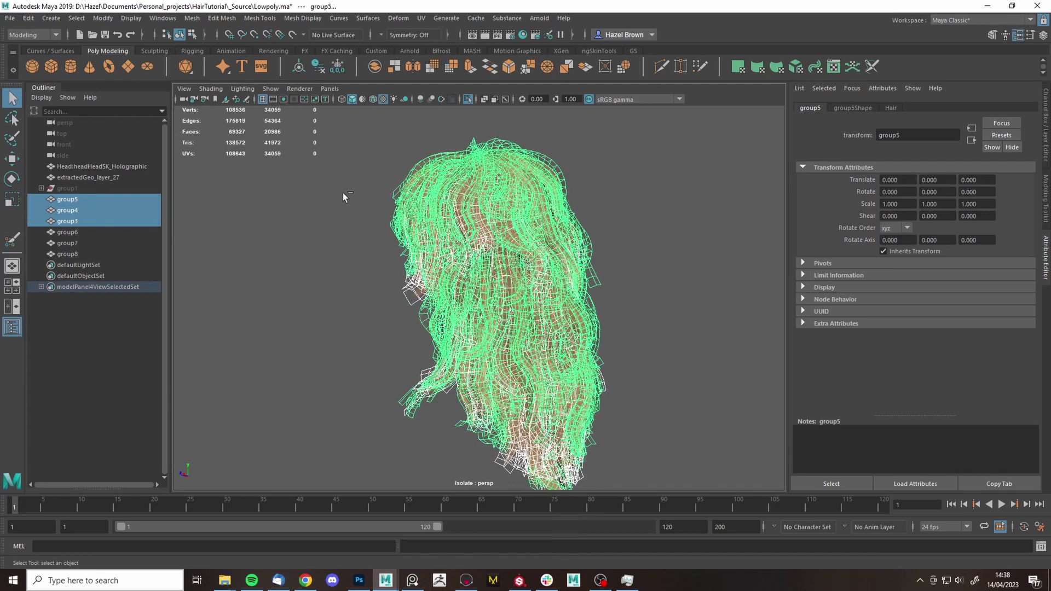
{"action": "key", "text": "ctrl+g"}
{"action": "key", "text": "ctrl+h"}
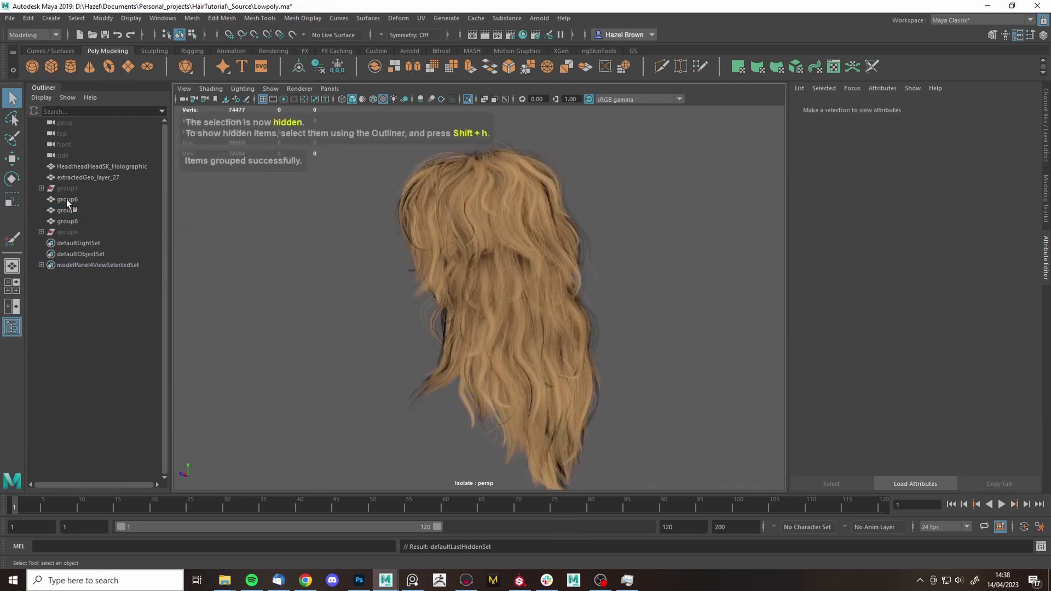
- Reorder the hidden group9 directly below group1 and hide extractedGeo_layer_27
{"action": "left_click", "coordinate": [70, 232]}
{"action": "left_click_drag", "start_coordinate": [67, 231], "coordinate": [55, 196]}
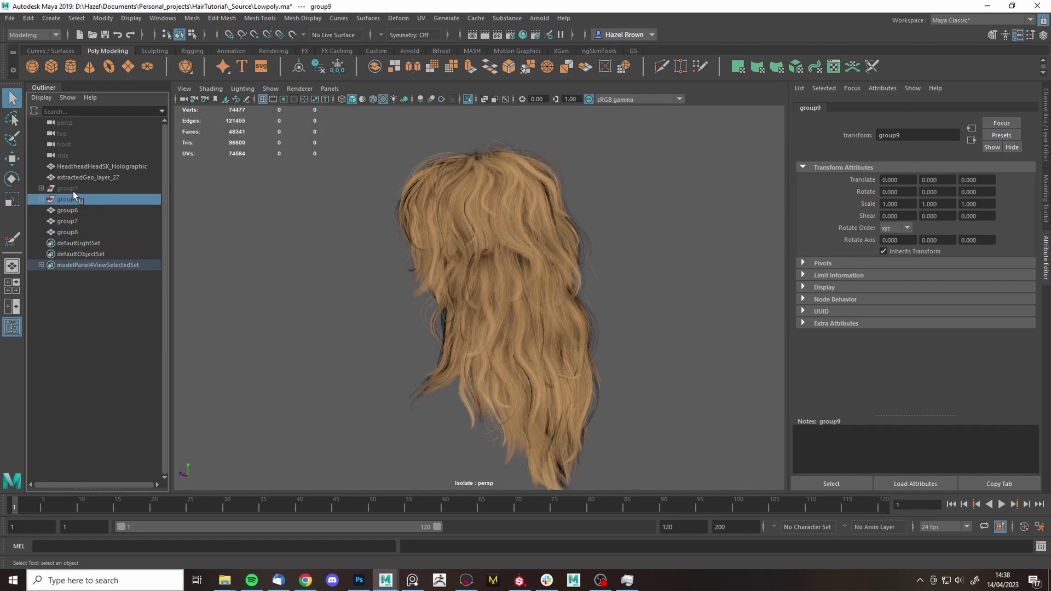
{"action": "left_click", "coordinate": [94, 177]}
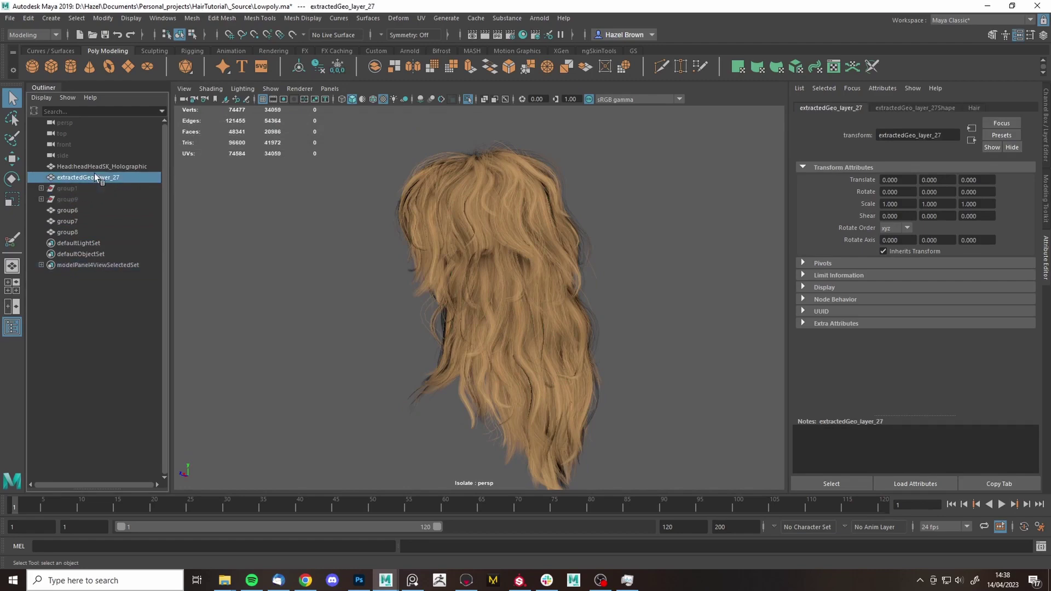
{"action": "key", "text": "ctrl+h"}
- Rename the combined hair meshes group6, group7 and group8 as Base, Mid and Top
{"action": "left_click", "coordinate": [78, 210]}
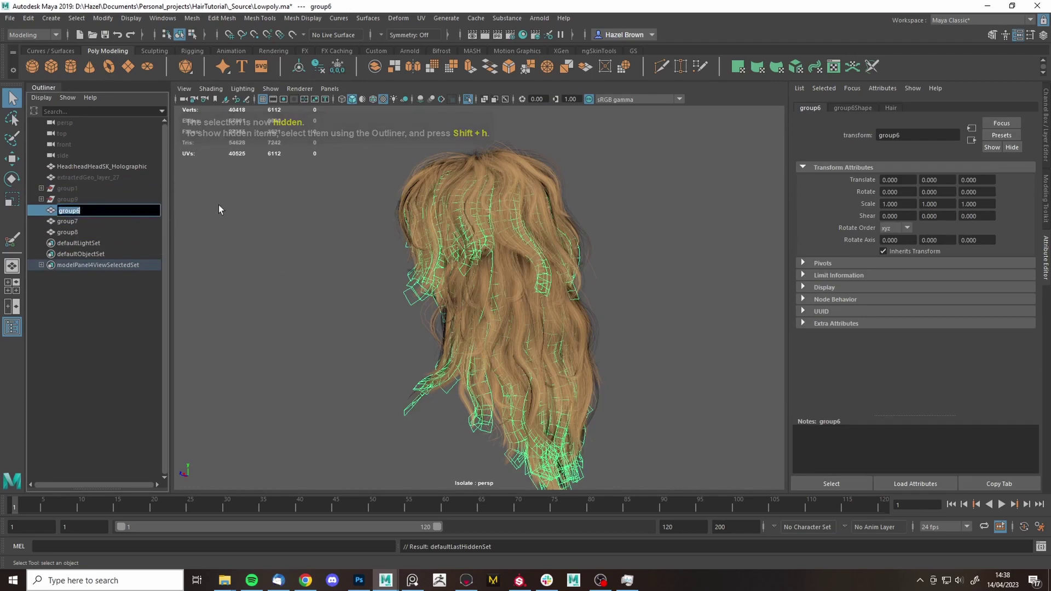
{"action": "type", "text": "Base"}
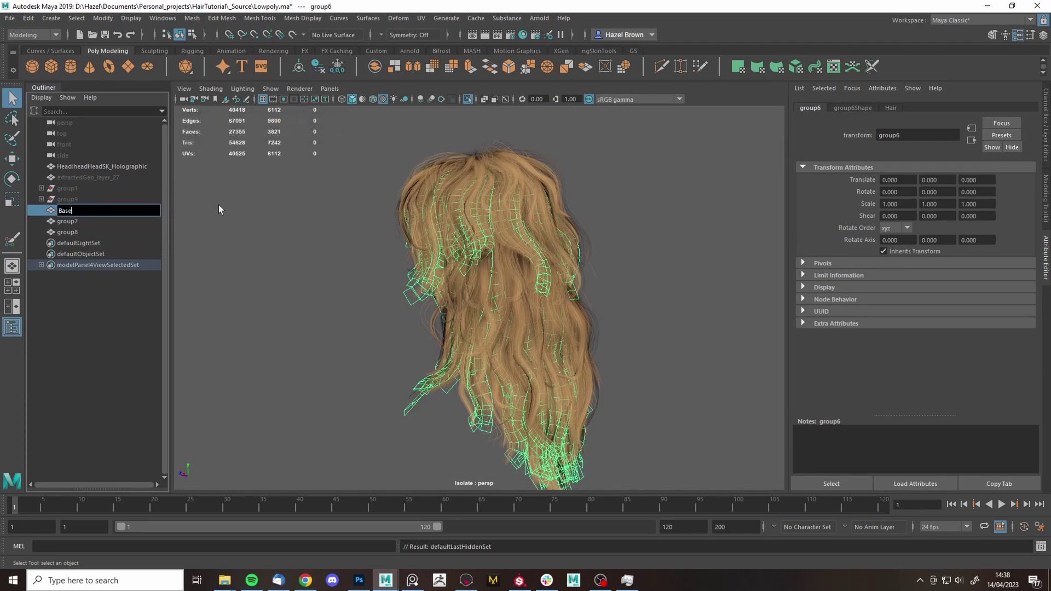
{"action": "left_click", "coordinate": [68, 222]}
{"action": "double_click", "coordinate": [68, 222]}
{"action": "type", "text": "Mid"}
{"action": "double_click", "coordinate": [72, 231]}
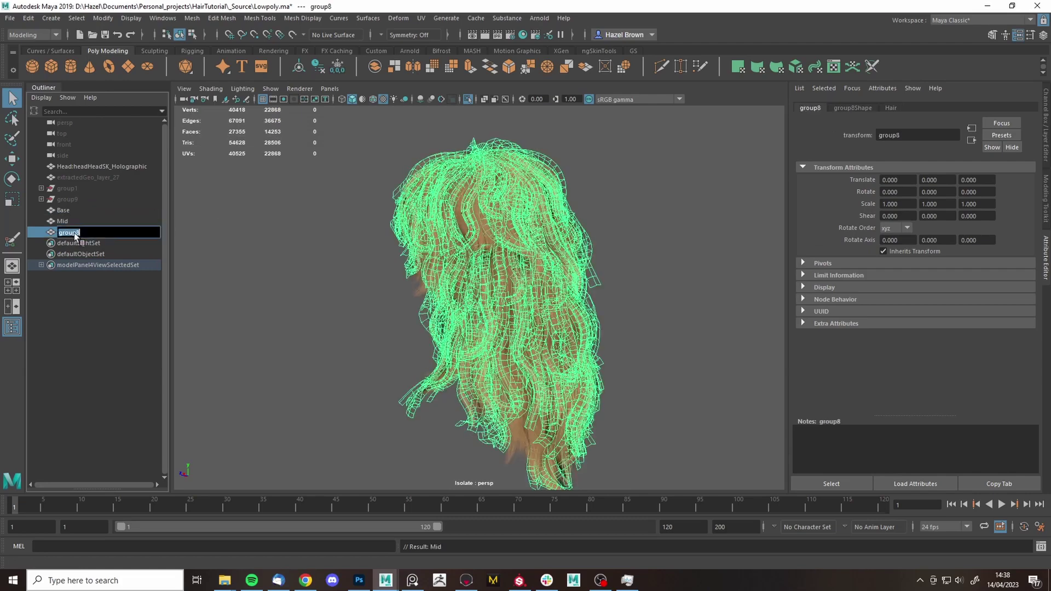
{"action": "type", "text": "Top"}
{"action": "key", "text": "Return"}
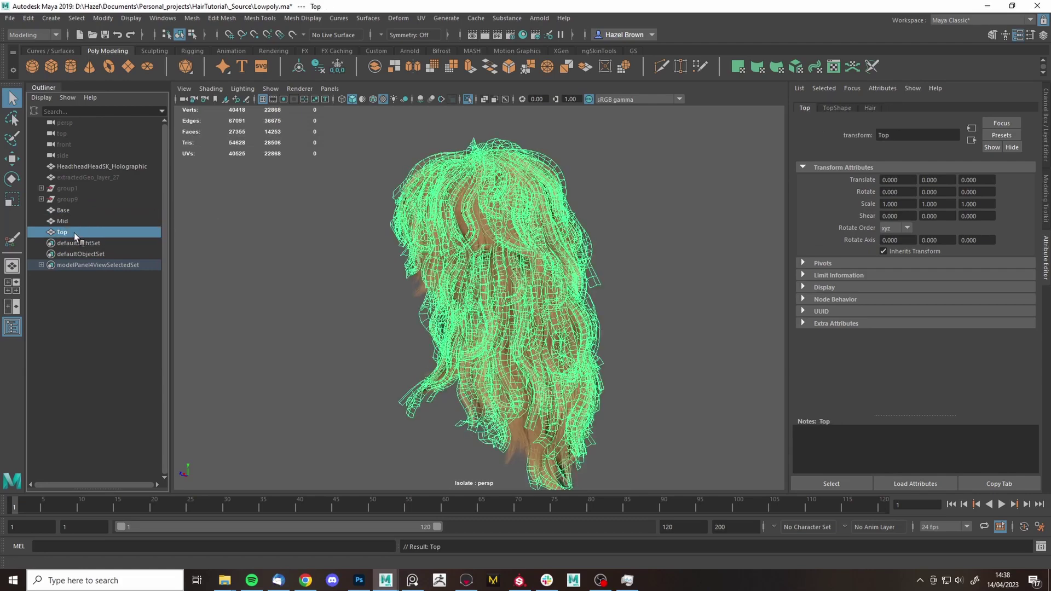
- Unfold all UV shells of the Base mesh in the UV Editor and lay them out in the UV tile
{"action": "left_click", "coordinate": [91, 211], "text": "shift"}
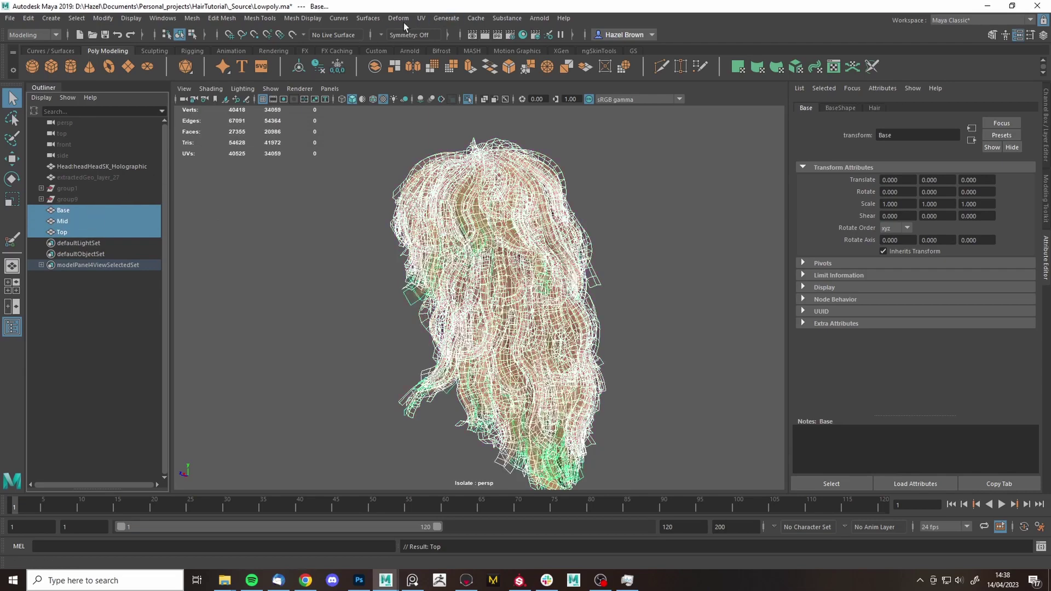
{"action": "left_click", "coordinate": [82, 211]}
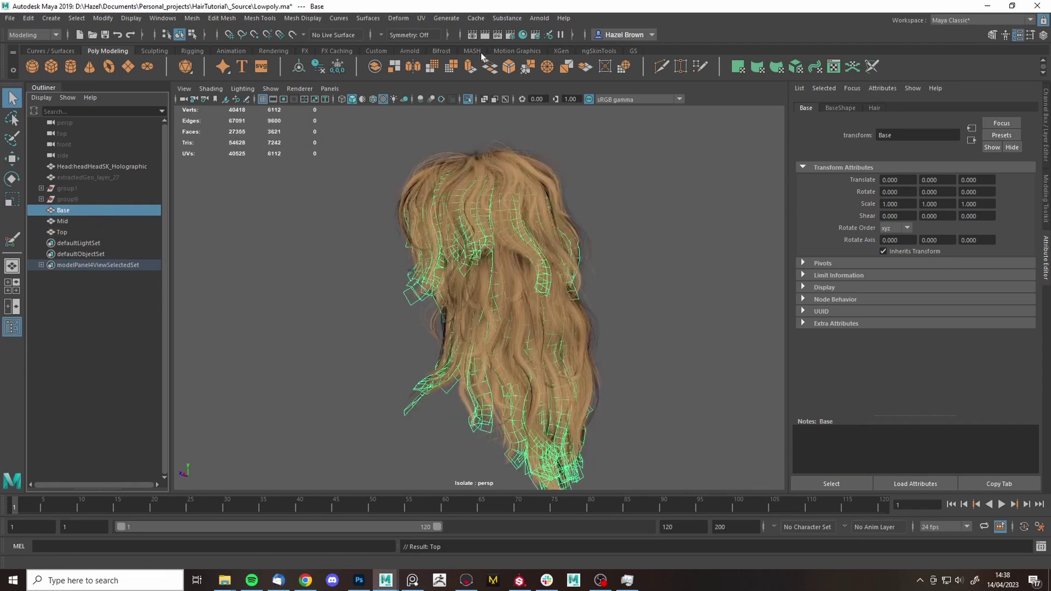
{"action": "left_click", "coordinate": [421, 19]}
{"action": "left_click", "coordinate": [435, 37]}
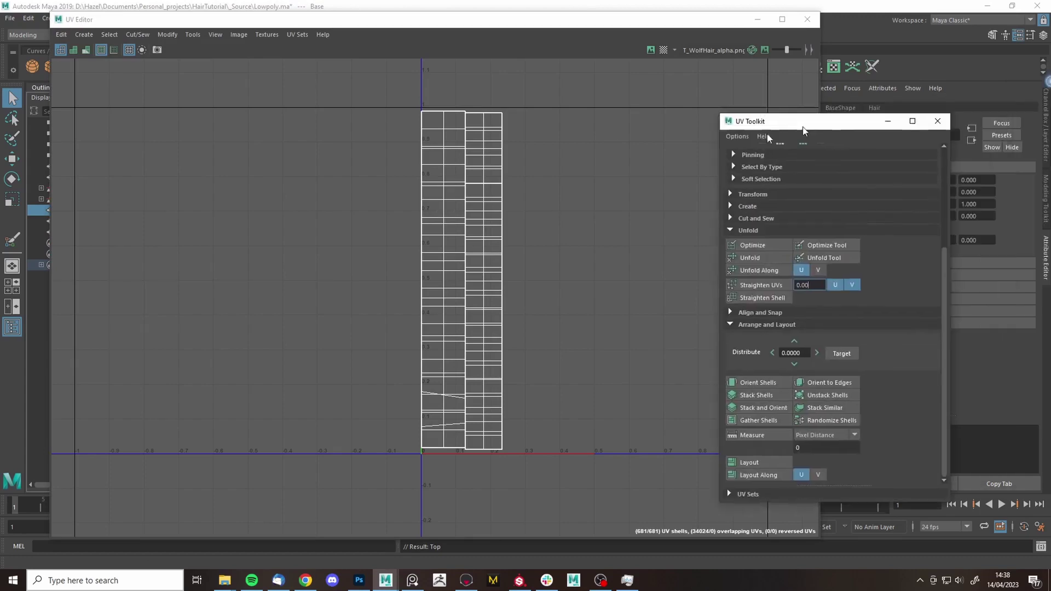
{"action": "left_click_drag", "start_coordinate": [746, 136], "coordinate": [910, 103]}
{"action": "right_click_drag", "start_coordinate": [608, 186], "coordinate": [606, 234]}
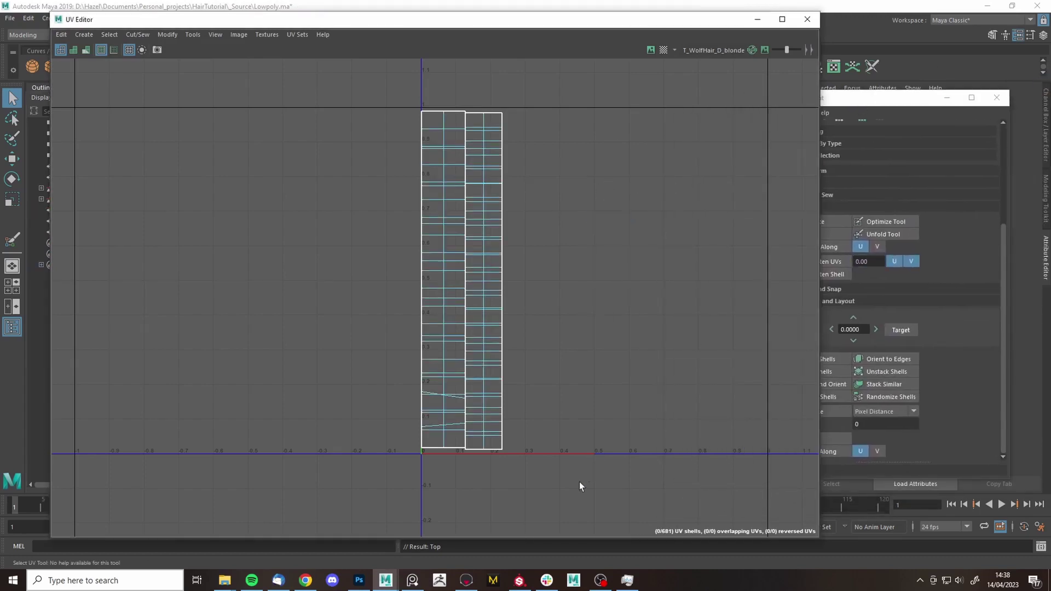
{"action": "left_click_drag", "start_coordinate": [578, 485], "coordinate": [332, 44]}
{"action": "left_click_drag", "start_coordinate": [837, 104], "coordinate": [880, 90]}
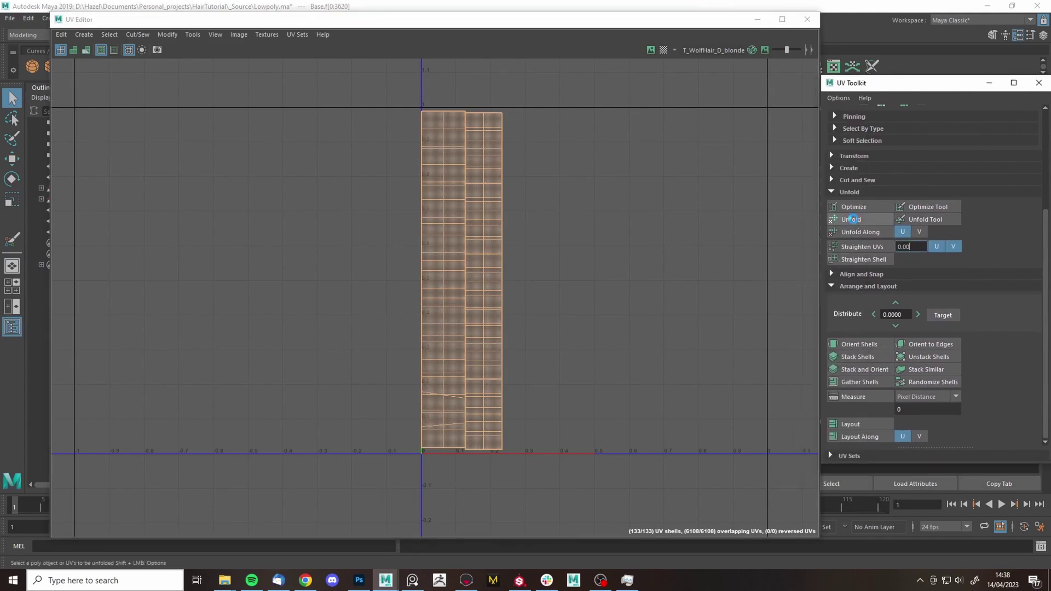
{"action": "left_click", "coordinate": [852, 218]}
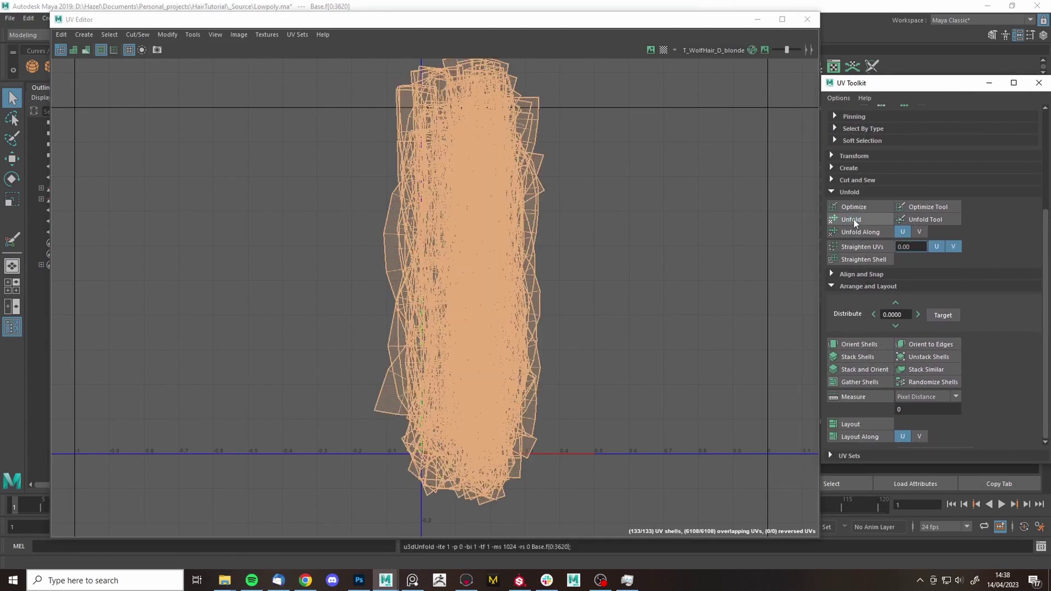
{"action": "left_click", "coordinate": [846, 421]}
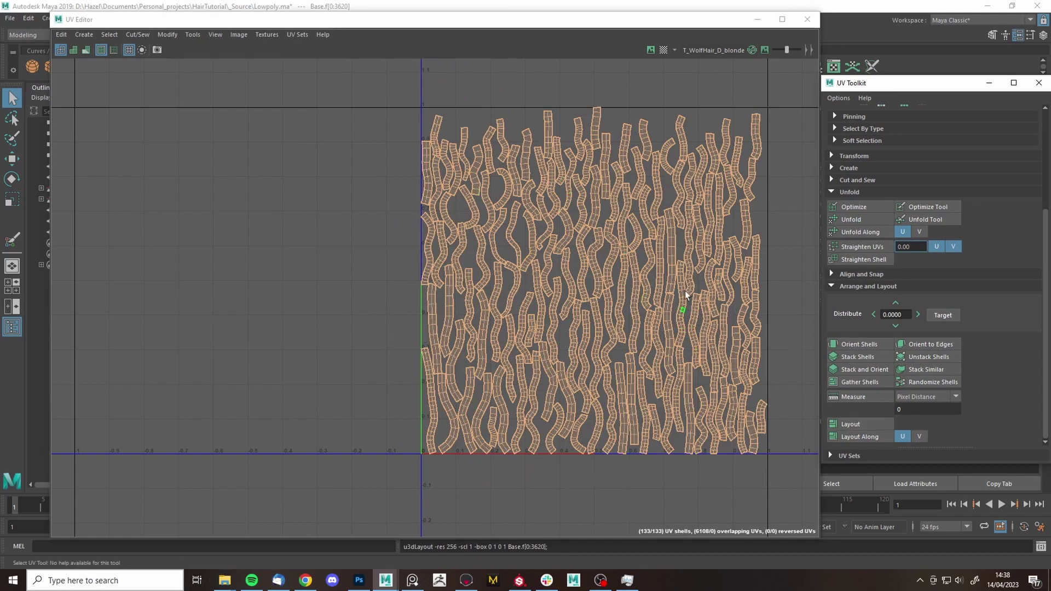
- Unfold all UV shells of the Mid mesh and lay them out in the UV tile
{"action": "left_click", "coordinate": [692, 2]}
{"action": "left_click_drag", "start_coordinate": [727, 25], "coordinate": [822, 102]}
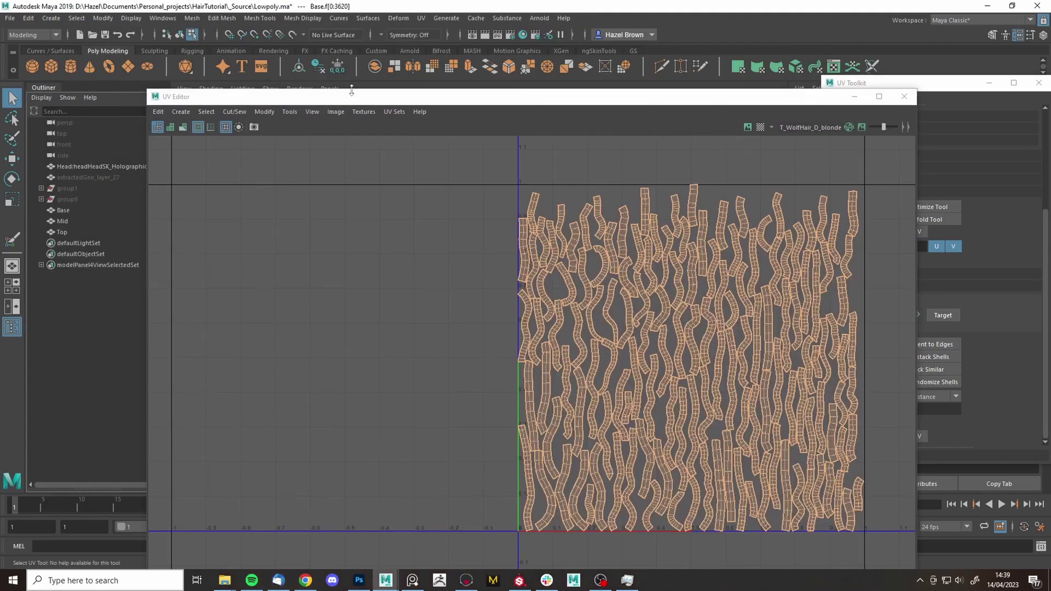
{"action": "left_click_drag", "start_coordinate": [366, 93], "coordinate": [445, 68]}
{"action": "left_click", "coordinate": [88, 219]}
{"action": "right_click_drag", "start_coordinate": [638, 164], "coordinate": [679, 164]}
{"action": "left_click_drag", "start_coordinate": [638, 137], "coordinate": [756, 525]}
{"action": "left_click_drag", "start_coordinate": [674, 72], "coordinate": [584, 69]}
{"action": "left_click", "coordinate": [930, 82]}
{"action": "left_click", "coordinate": [858, 219]}
{"action": "left_click", "coordinate": [851, 425]}
- Unfold all UV shells of the Top mesh and lay them out in the UV tile
{"action": "left_click", "coordinate": [87, 232]}
{"action": "right_click_drag", "start_coordinate": [600, 145], "coordinate": [615, 166]}
{"action": "left_click_drag", "start_coordinate": [605, 144], "coordinate": [871, 394]}
{"action": "left_click", "coordinate": [974, 219]}
{"action": "left_click", "coordinate": [858, 220]}
{"action": "left_click", "coordinate": [850, 424]}
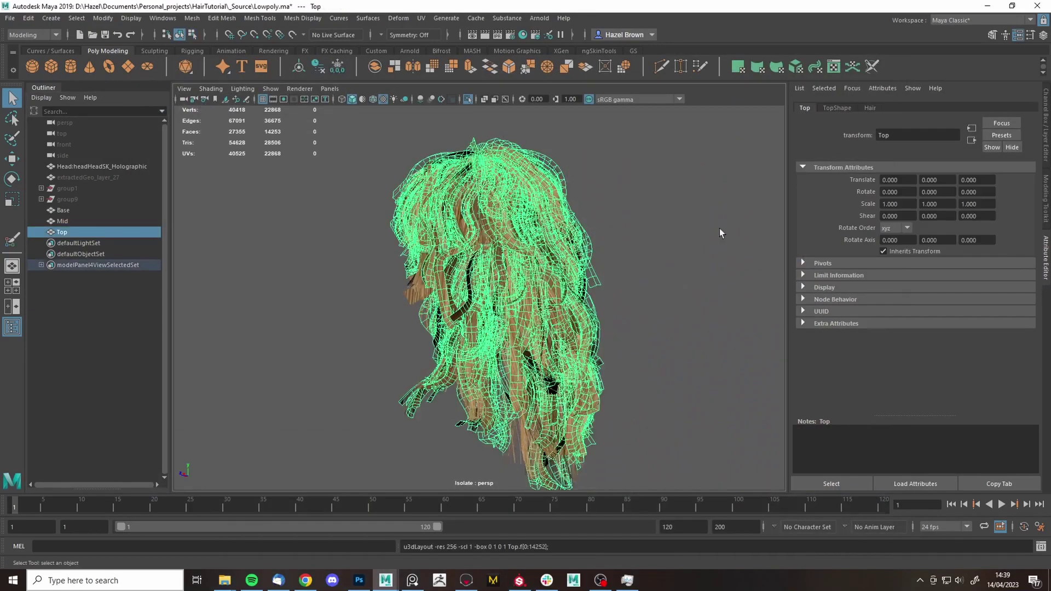
{"action": "left_click_drag", "start_coordinate": [62, 232], "coordinate": [248, 212]}
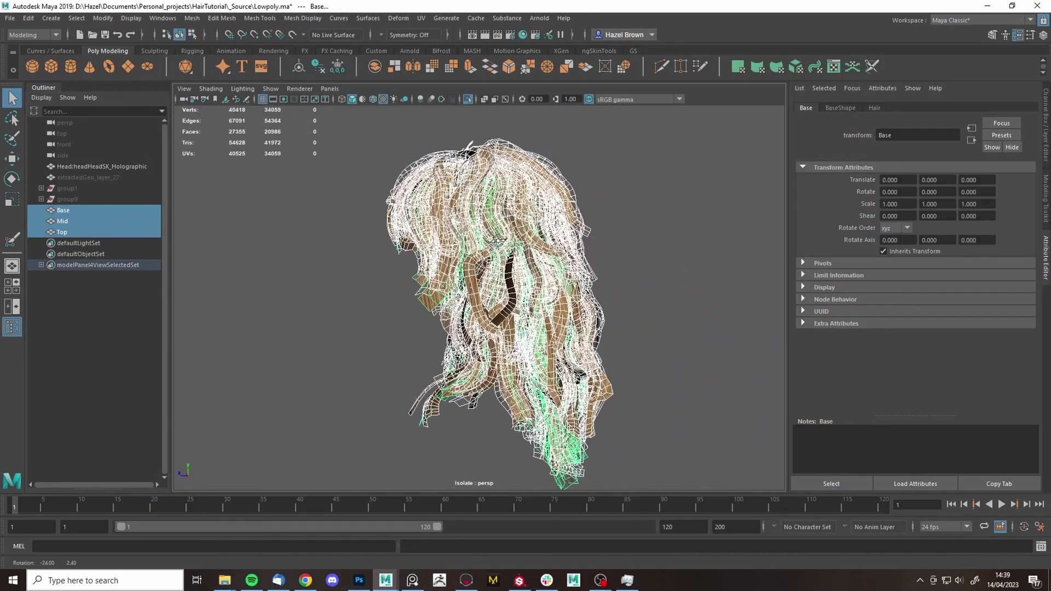
- Assign a new Blinn material to the Base mesh and name the material Base
{"action": "left_click", "coordinate": [63, 210]}
{"action": "right_click", "coordinate": [614, 197]}
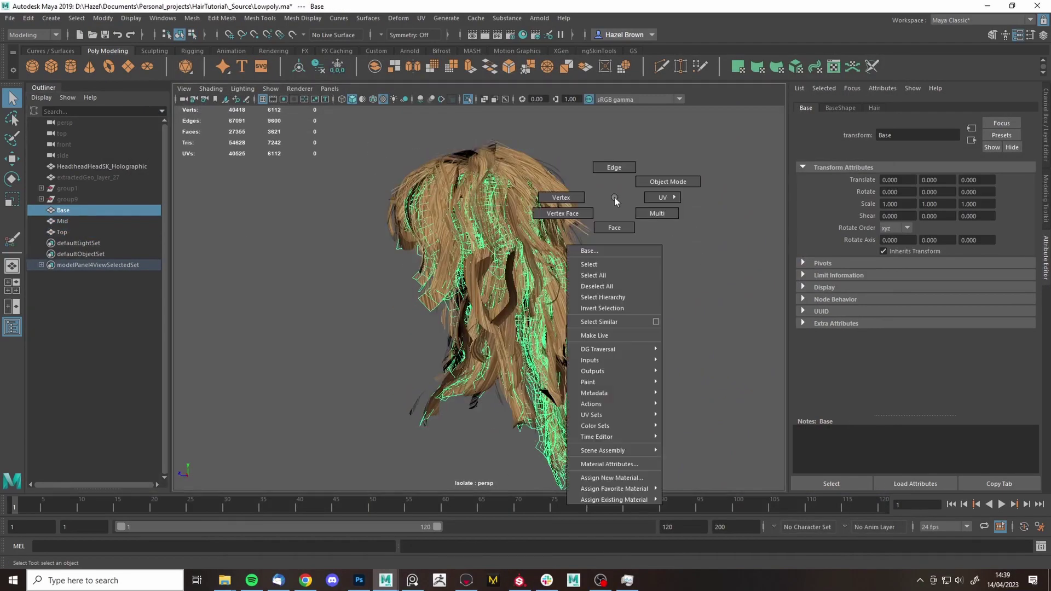
{"action": "mouse_move", "coordinate": [621, 490]}
{"action": "left_click", "coordinate": [681, 493]}
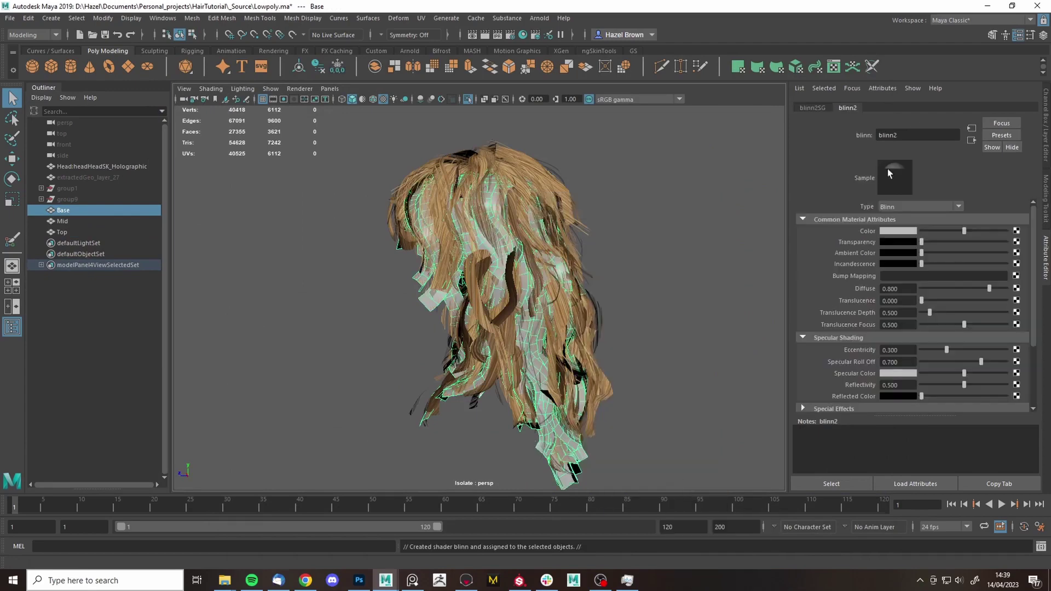
{"action": "double_click", "coordinate": [899, 134]}
{"action": "type", "text": "Base"}
{"action": "key", "text": "Return"}
- Assign a new Blinn material to the Mid mesh and name the material Mid
{"action": "left_click", "coordinate": [109, 224]}
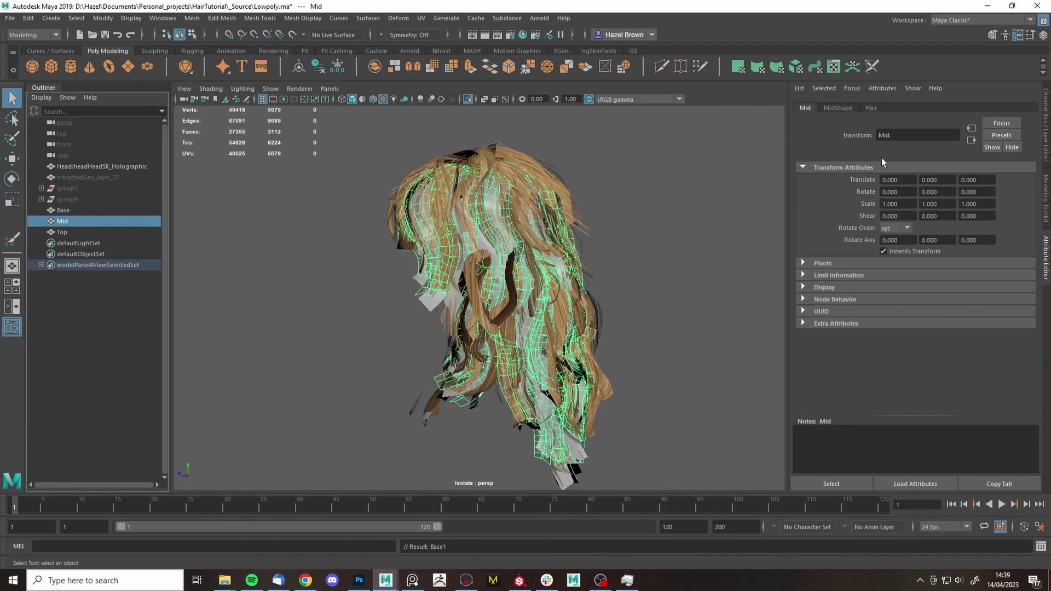
{"action": "right_click_drag", "start_coordinate": [687, 206], "coordinate": [774, 498]}
{"action": "double_click", "coordinate": [948, 137]}
{"action": "type", "text": "Mid"}
{"action": "key", "text": "Return"}
- Assign a new Blinn material to the Top mesh and name the material Top
{"action": "left_click", "coordinate": [88, 232]}
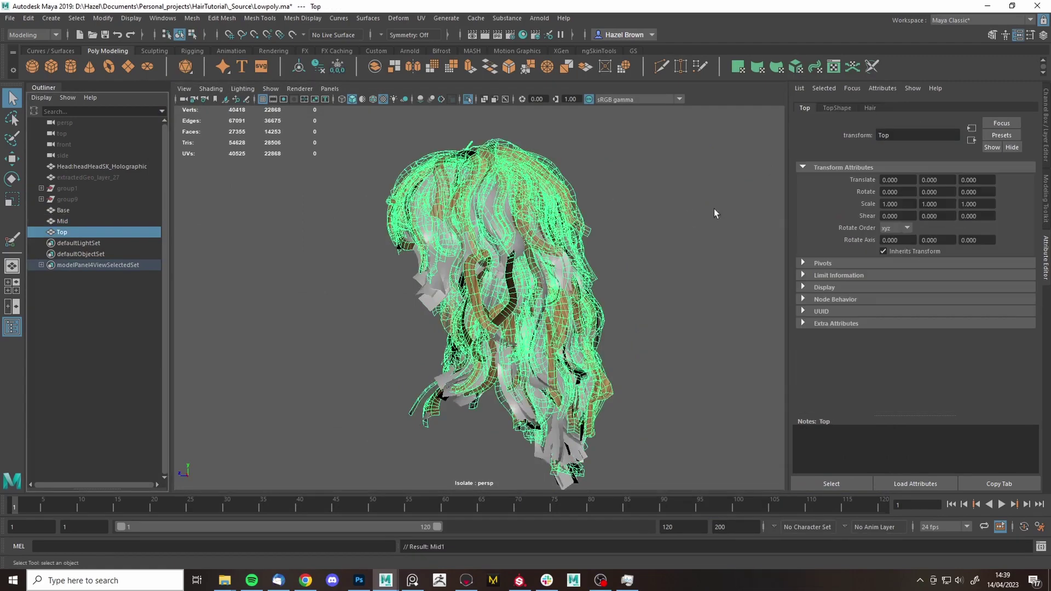
{"action": "right_click_drag", "start_coordinate": [680, 197], "coordinate": [766, 498]}
{"action": "double_click", "coordinate": [905, 137]}
{"action": "type", "text": "Top"}
{"action": "key", "text": "Return"}
- Export the Base, Mid and Top meshes as FBX over the existing hair_vcol file in the vcol folder
{"action": "left_click", "coordinate": [98, 209]}
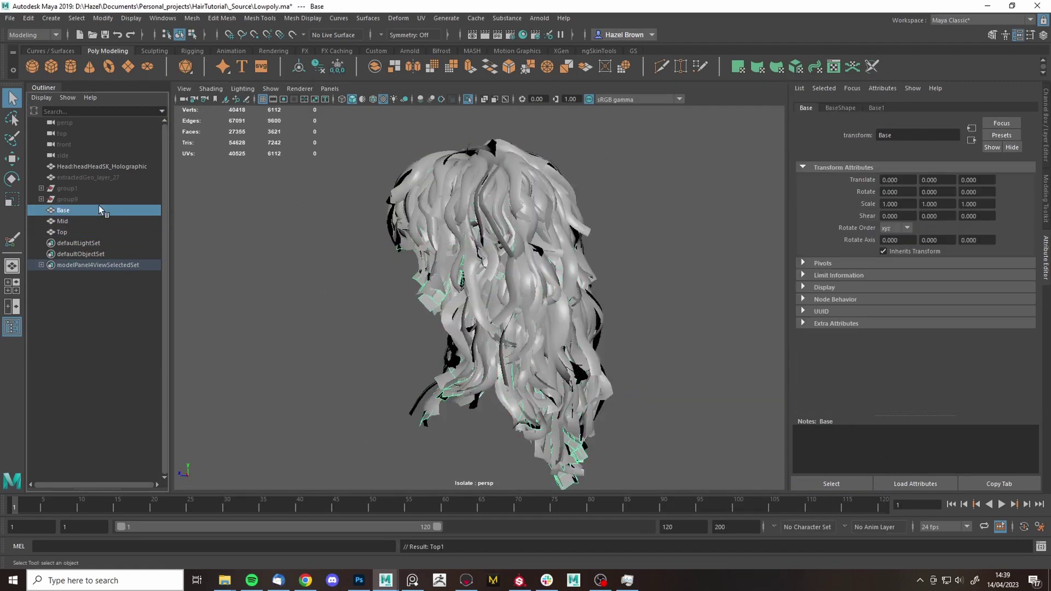
{"action": "left_click_drag", "start_coordinate": [311, 165], "coordinate": [657, 438]}
{"action": "left_click", "coordinate": [9, 19]}
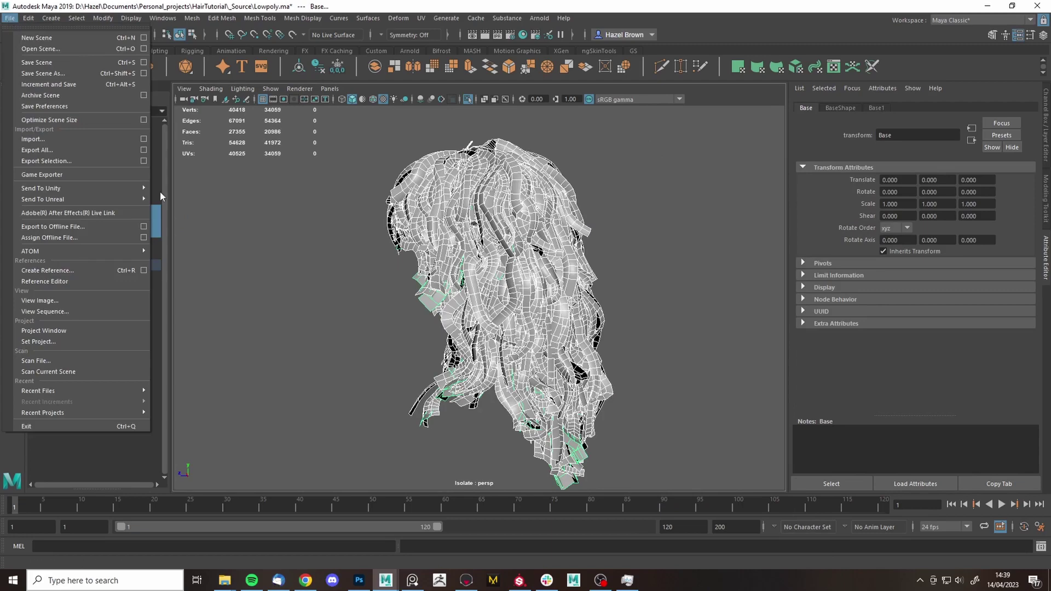
{"action": "left_click", "coordinate": [94, 163]}
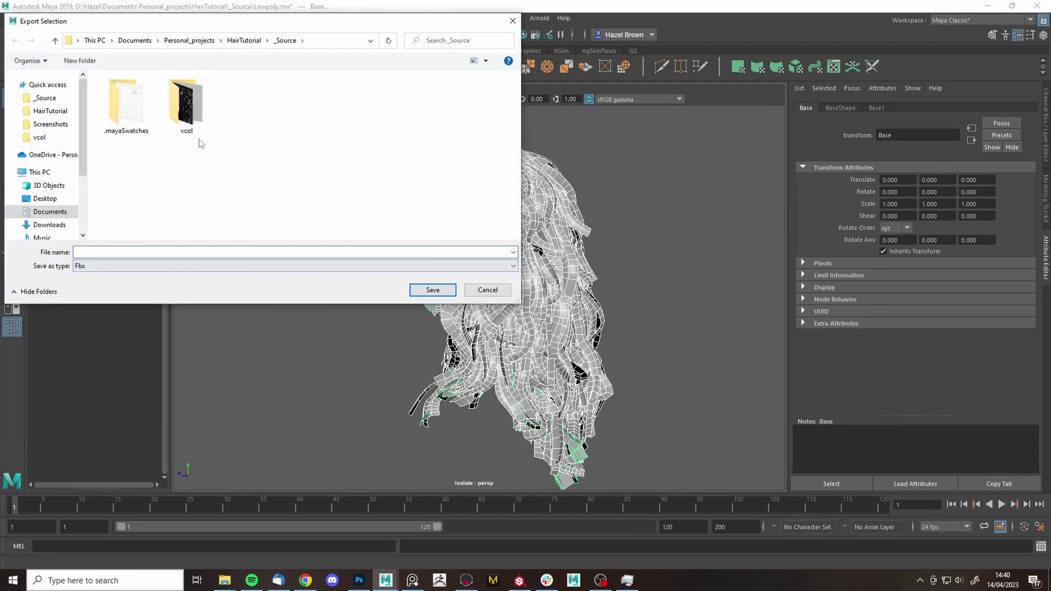
{"action": "double_click", "coordinate": [191, 129]}
{"action": "left_click", "coordinate": [142, 130]}
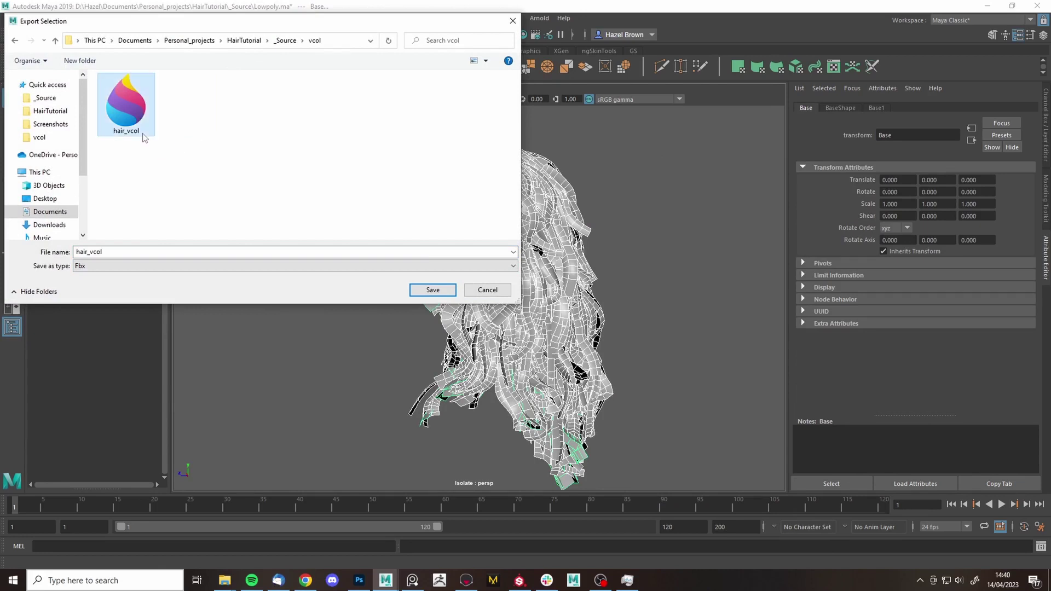
{"action": "left_click", "coordinate": [432, 294]}
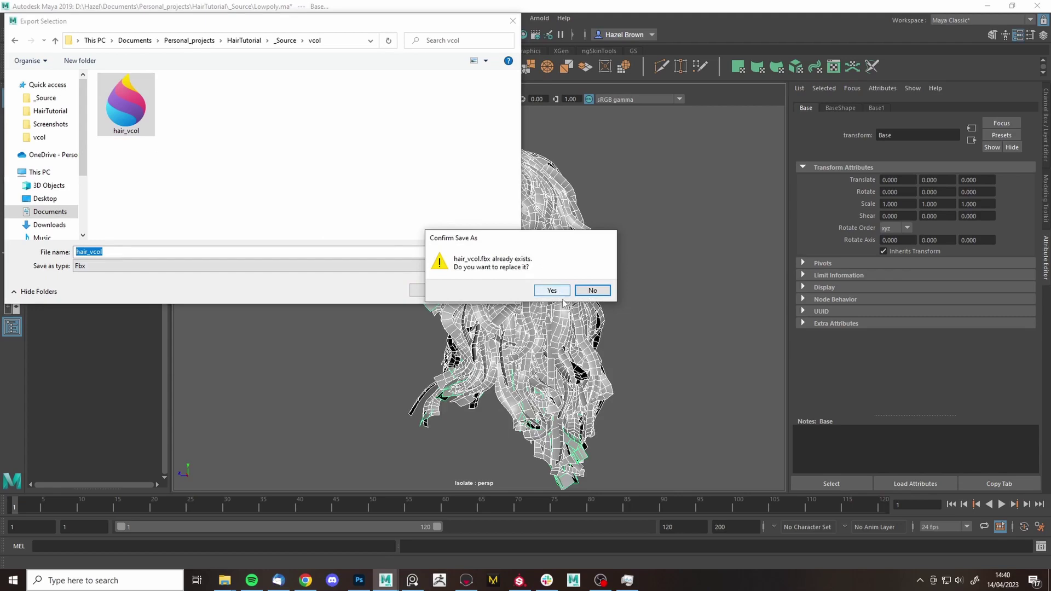
{"action": "left_click", "coordinate": [555, 290]}
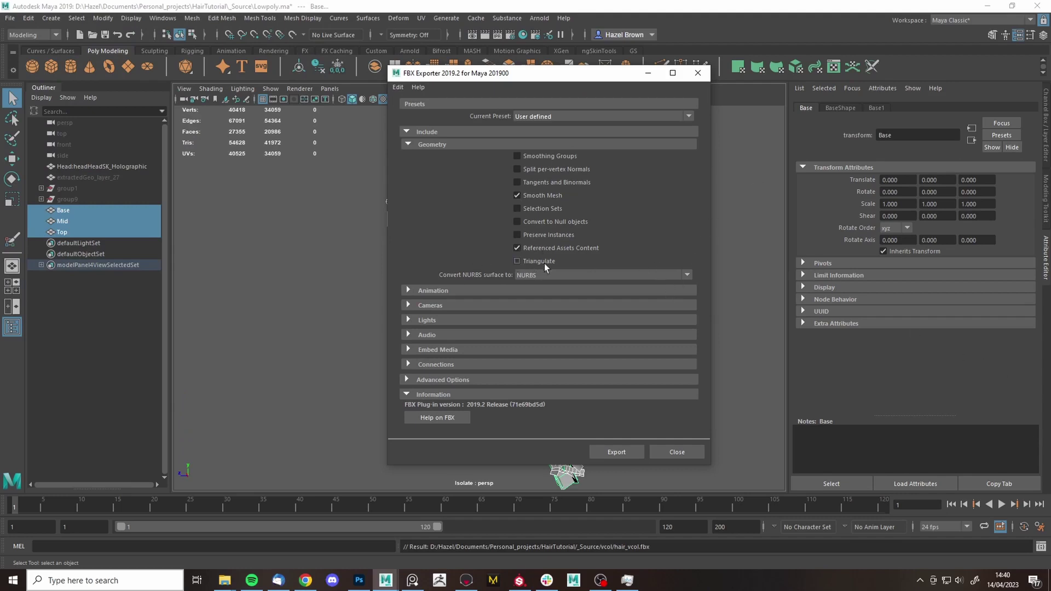
{"action": "left_click", "coordinate": [625, 448]}
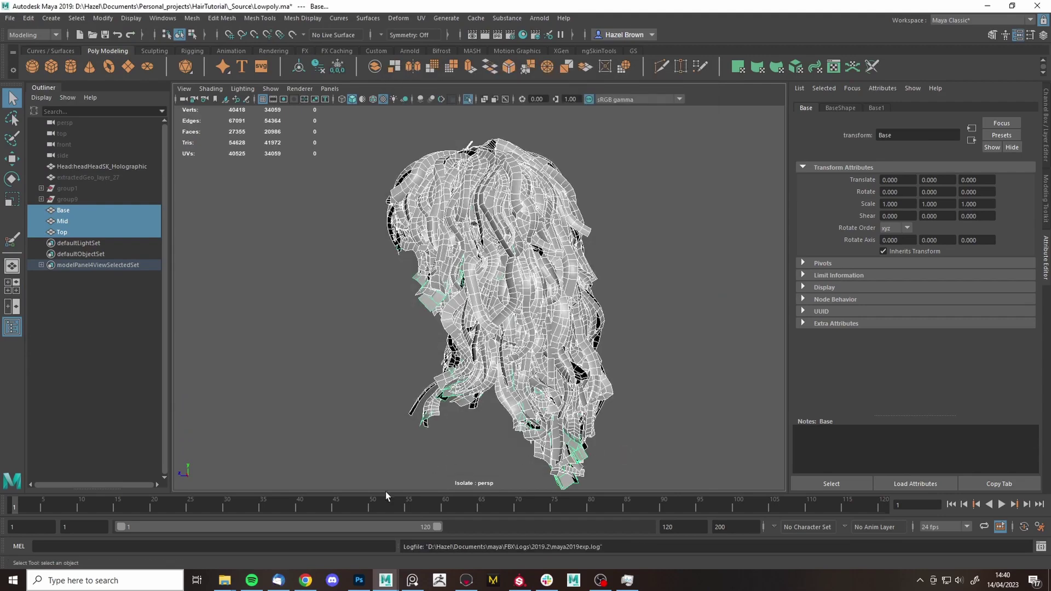
- Switch to Substance Painter and create a new project from hair_vcol.fbx, discarding the open untitled project
{"action": "left_click", "coordinate": [517, 578]}
{"action": "left_click", "coordinate": [661, 99]}
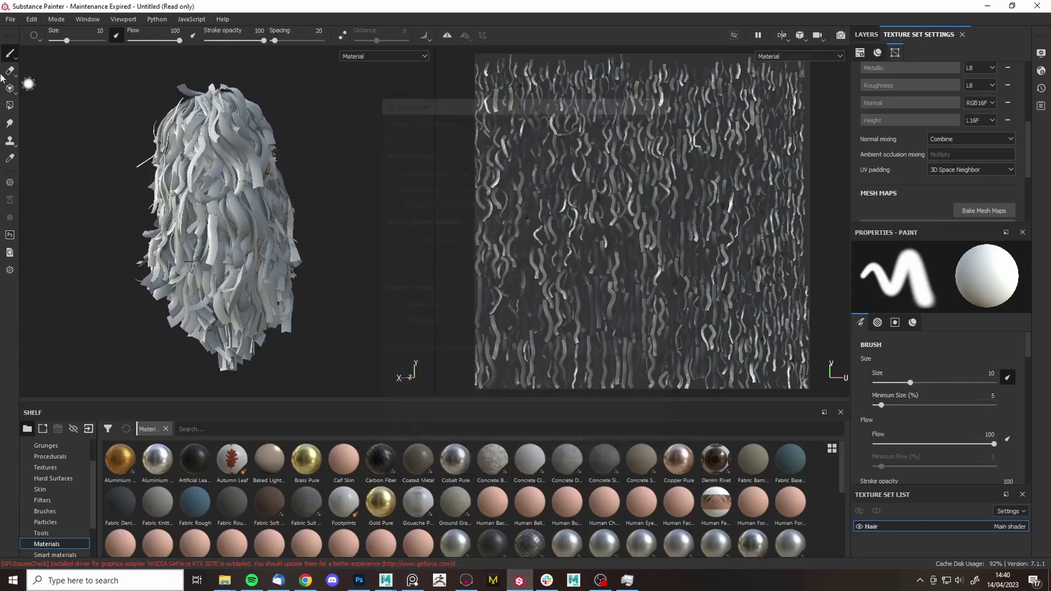
{"action": "left_click", "coordinate": [11, 19]}
{"action": "left_click", "coordinate": [22, 31]}
{"action": "left_click", "coordinate": [638, 136]}
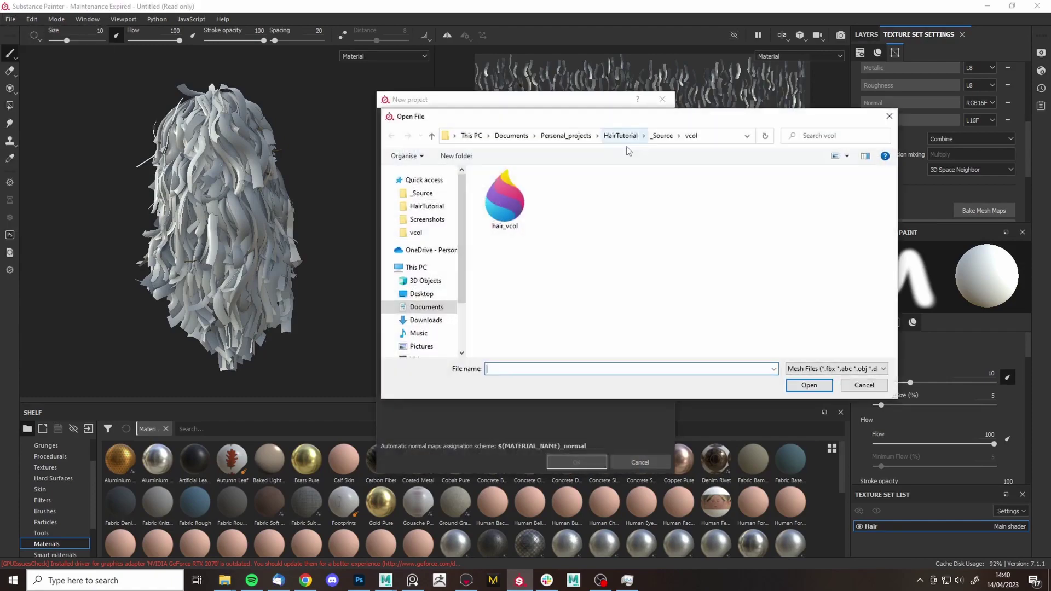
{"action": "double_click", "coordinate": [504, 211]}
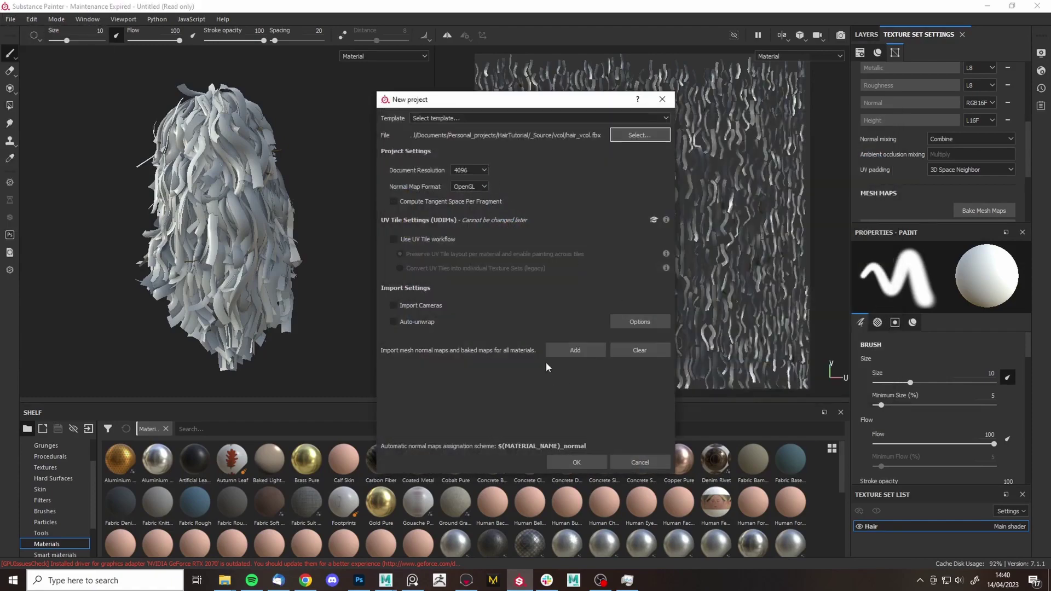
{"action": "left_click", "coordinate": [576, 463]}
{"action": "left_click", "coordinate": [492, 305]}
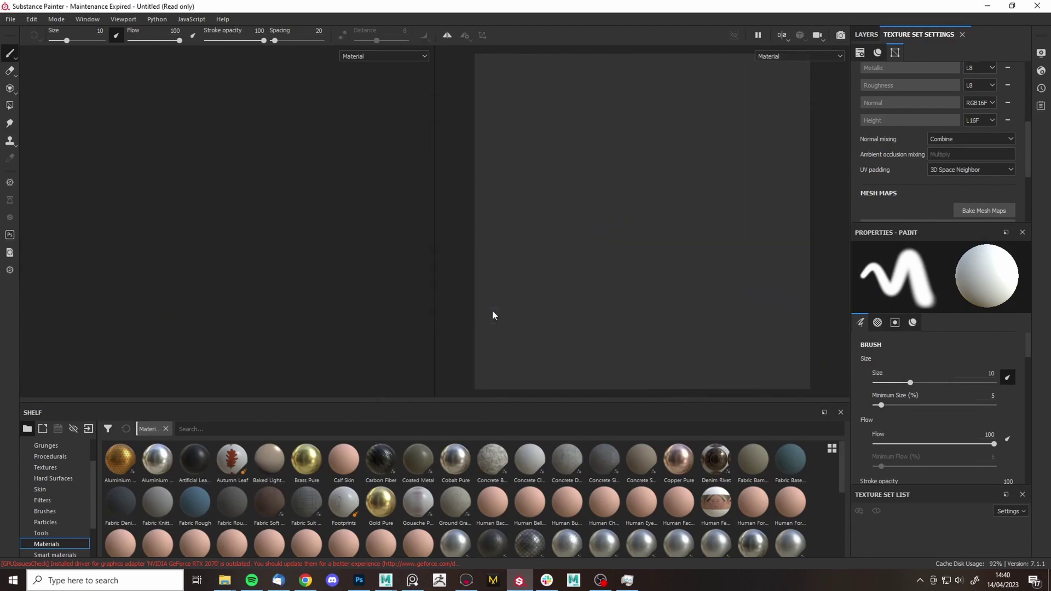
- Rename the texture sets Base1, Mid1 and Top1 as Base, Mid and Top
{"action": "left_click_drag", "start_coordinate": [321, 312], "coordinate": [212, 280], "text": "alt"}
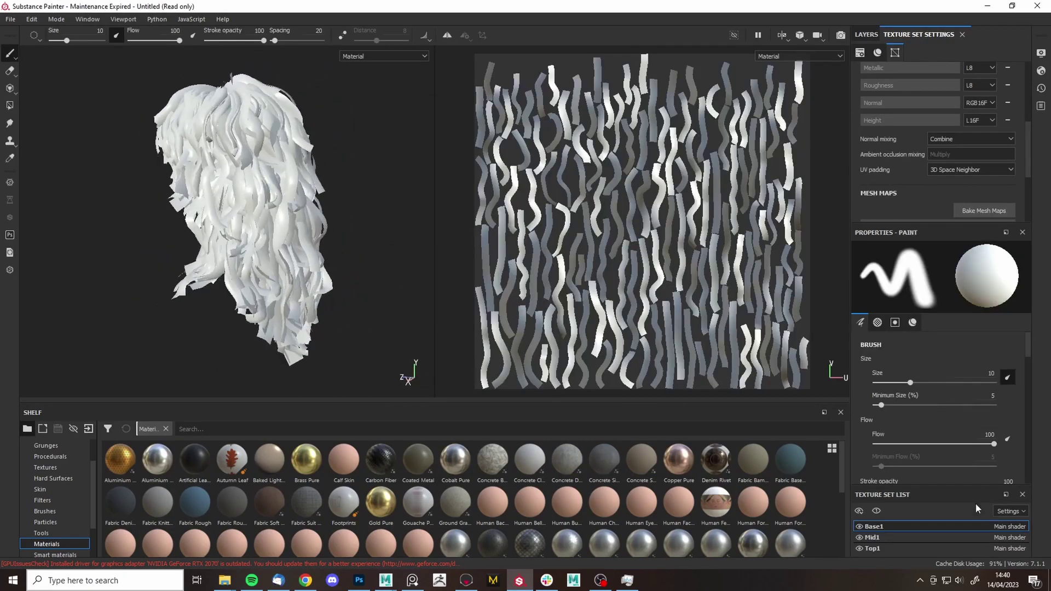
{"action": "double_click", "coordinate": [885, 525]}
{"action": "key", "text": "BackSpace"}
{"action": "double_click", "coordinate": [883, 537]}
{"action": "key", "text": "BackSpace"}
{"action": "double_click", "coordinate": [888, 549]}
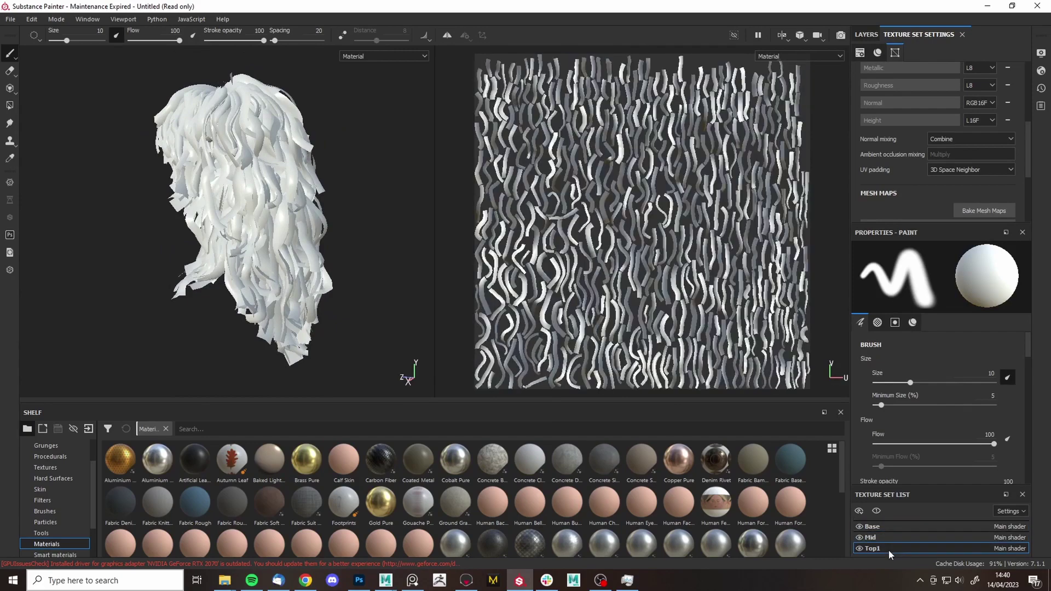
{"action": "double_click", "coordinate": [887, 549]}
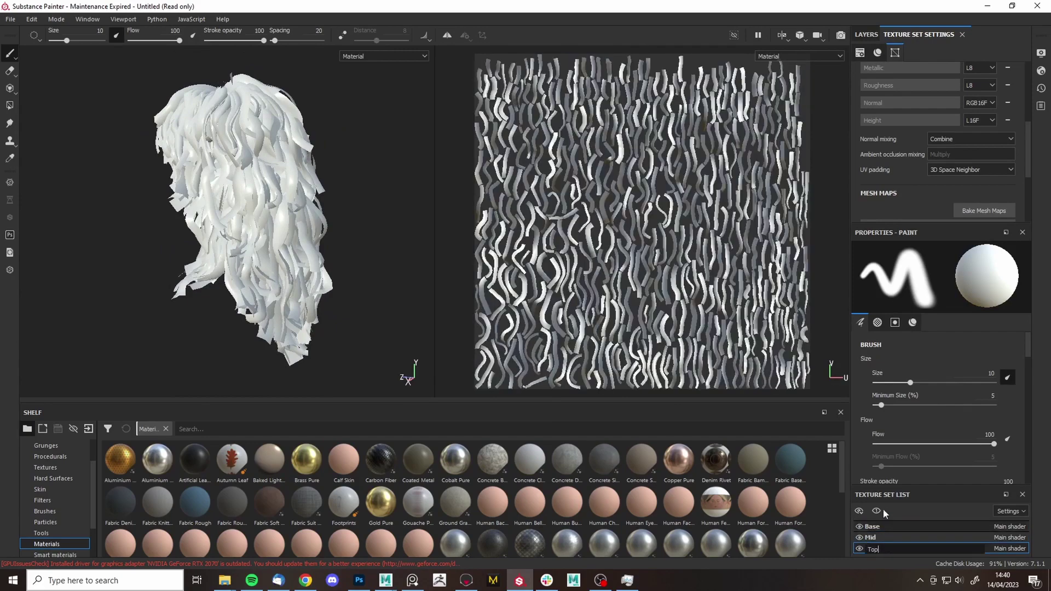
{"action": "key", "text": "Return"}
- Open the mesh map baking settings and leave only ambient occlusion enabled for baking
{"action": "middle_click_drag", "start_coordinate": [301, 195], "coordinate": [321, 198], "text": "alt"}
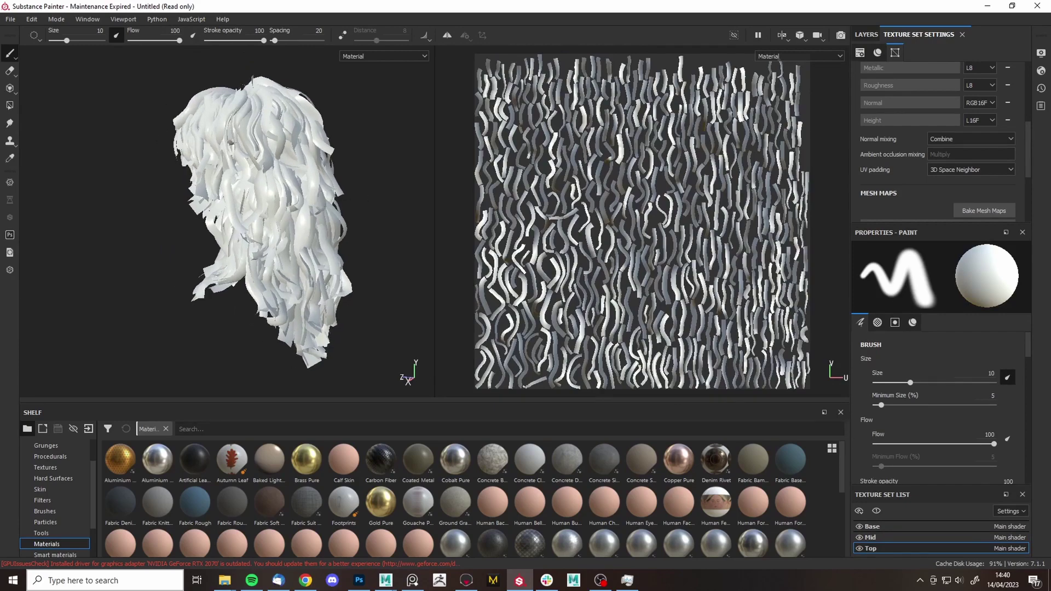
{"action": "left_click", "coordinate": [962, 213]}
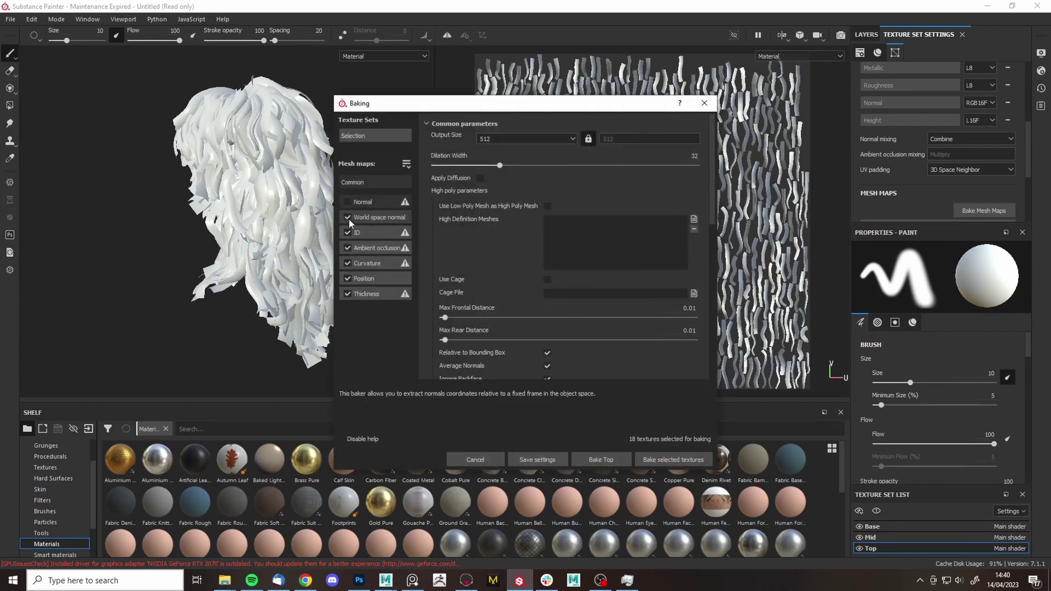
{"action": "left_click", "coordinate": [348, 218]}
{"action": "left_click", "coordinate": [347, 232]}
{"action": "left_click", "coordinate": [348, 263]}
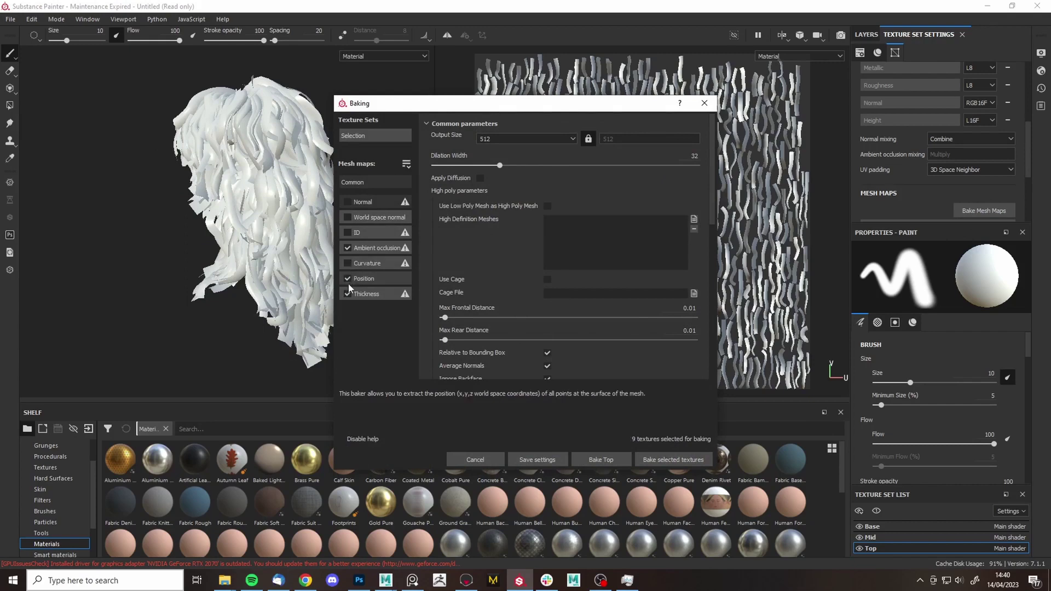
{"action": "left_click", "coordinate": [347, 281]}
{"action": "left_click", "coordinate": [347, 293]}
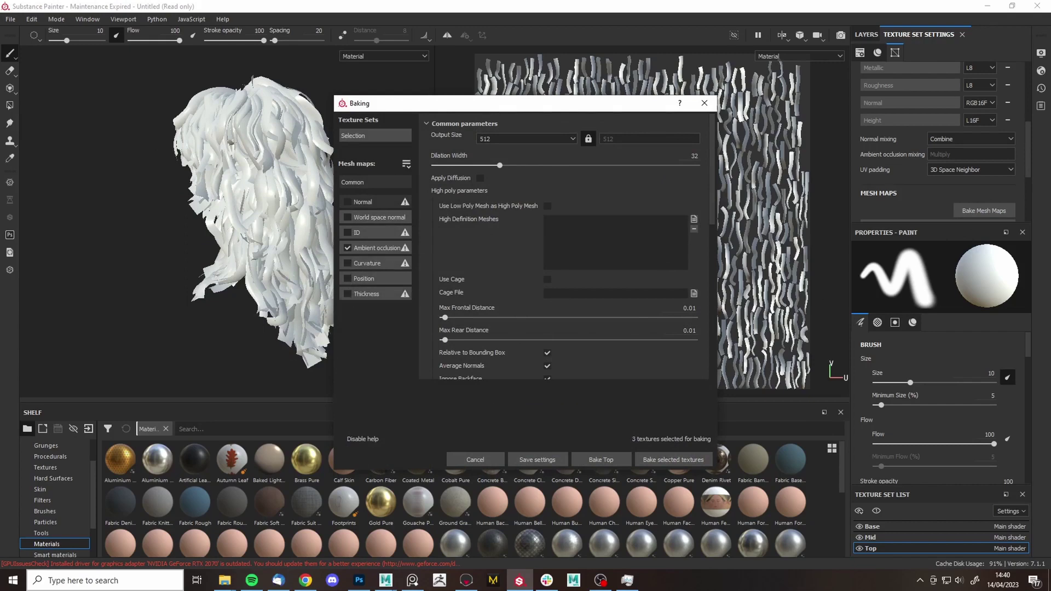
- Set the bake output size to 4096 and bake ambient occlusion for all three texture sets
{"action": "left_click", "coordinate": [224, 580]}
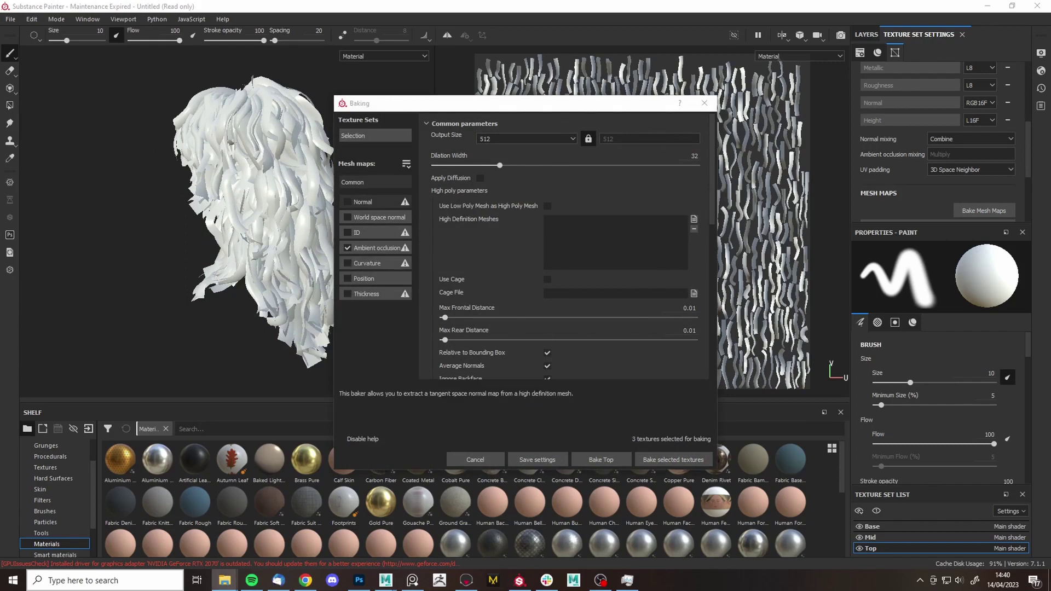
{"action": "left_click", "coordinate": [526, 139]}
{"action": "left_click", "coordinate": [525, 200]}
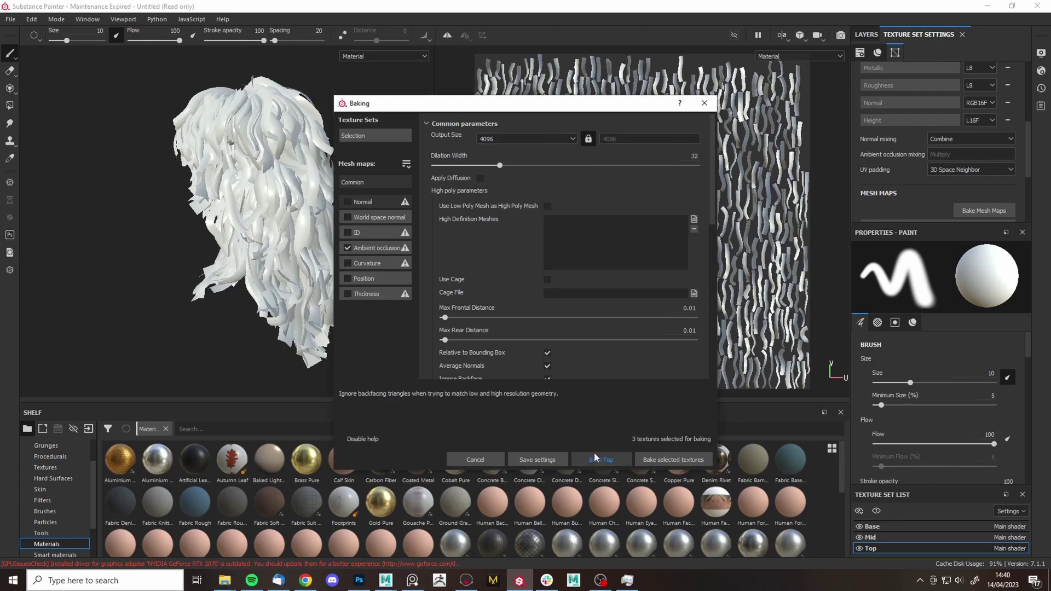
{"action": "left_click", "coordinate": [658, 461]}
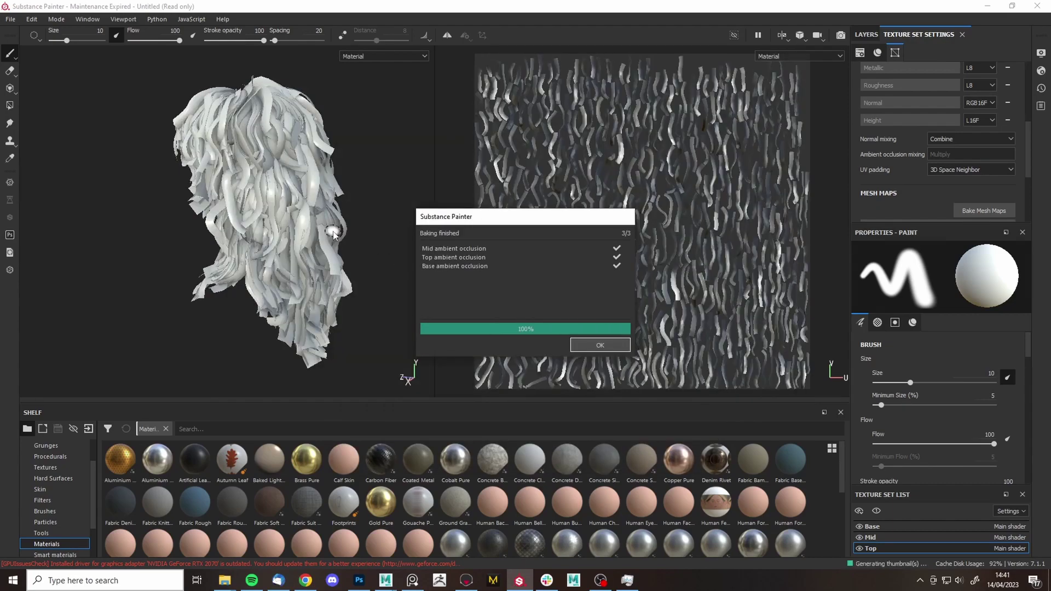
{"action": "left_click_drag", "start_coordinate": [266, 235], "coordinate": [314, 221], "text": "alt"}
- Export the textures of all three sets as 4096 px PNG files to the vcol folder
{"action": "left_click", "coordinate": [10, 18]}
{"action": "left_click", "coordinate": [33, 193]}
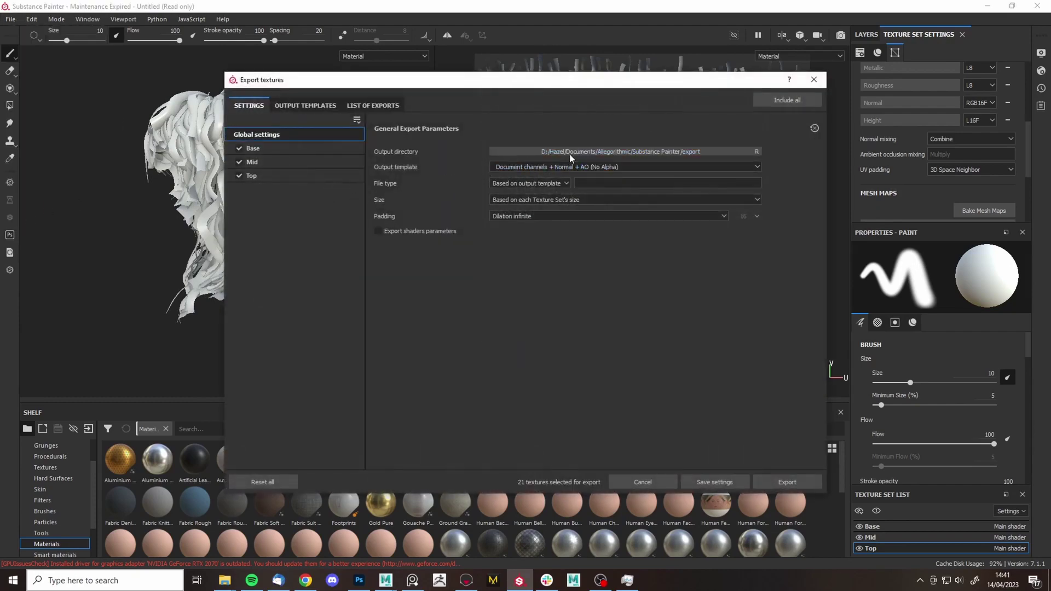
{"action": "left_click", "coordinate": [592, 151]}
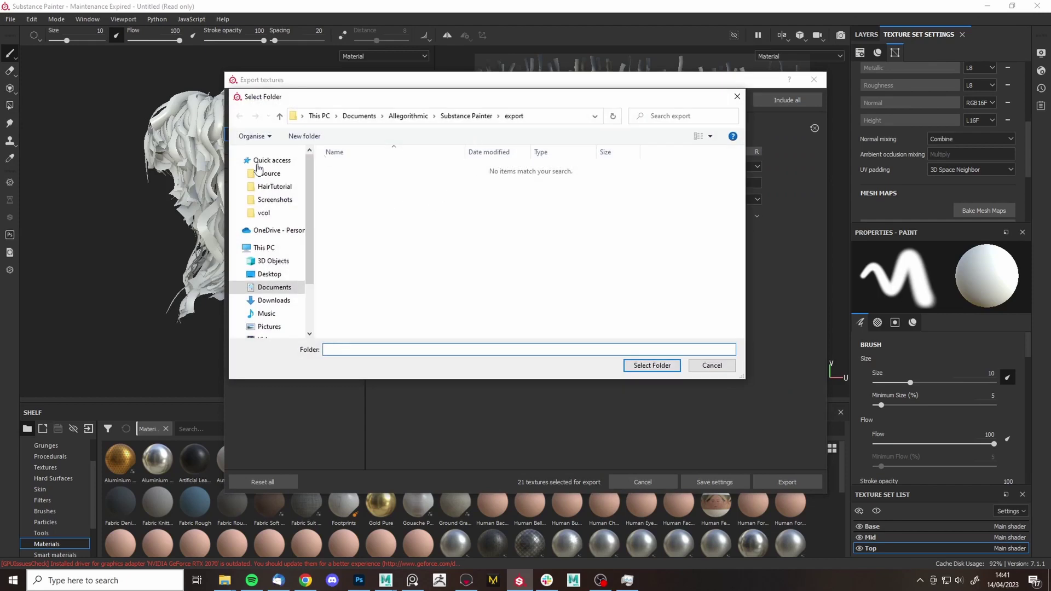
{"action": "left_click", "coordinate": [267, 213]}
{"action": "left_click", "coordinate": [677, 365]}
{"action": "left_click", "coordinate": [504, 184]}
{"action": "left_click", "coordinate": [507, 247]}
{"action": "left_click", "coordinate": [520, 199]}
{"action": "left_click", "coordinate": [529, 280]}
{"action": "left_click", "coordinate": [772, 484]}
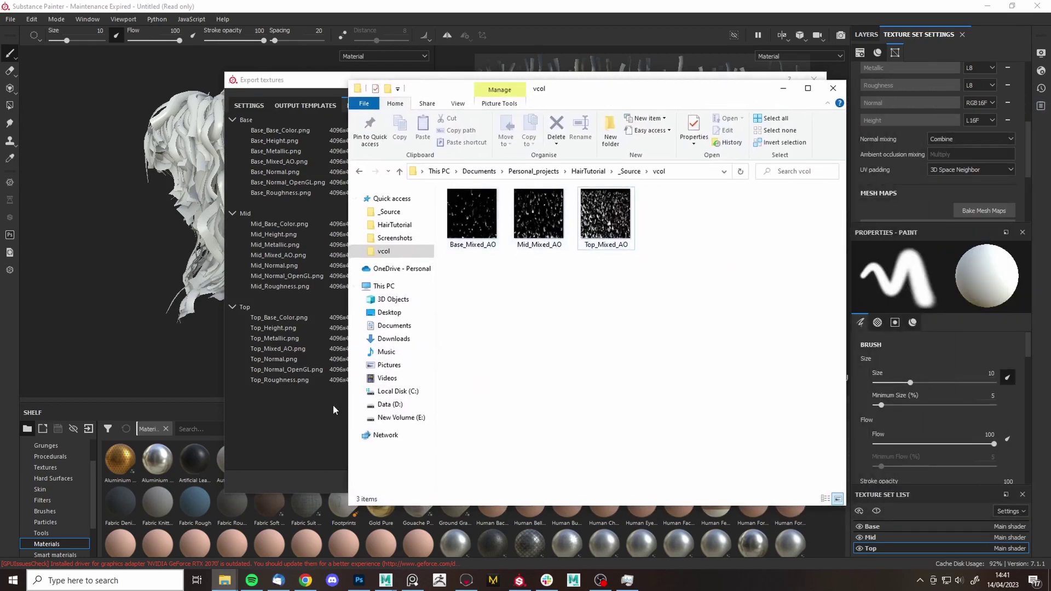
- Switch to Photoshop and open Base_Mixed_AO, Mid_Mixed_AO and Top_Mixed_AO from the vcol folder
{"action": "left_click", "coordinate": [362, 580]}
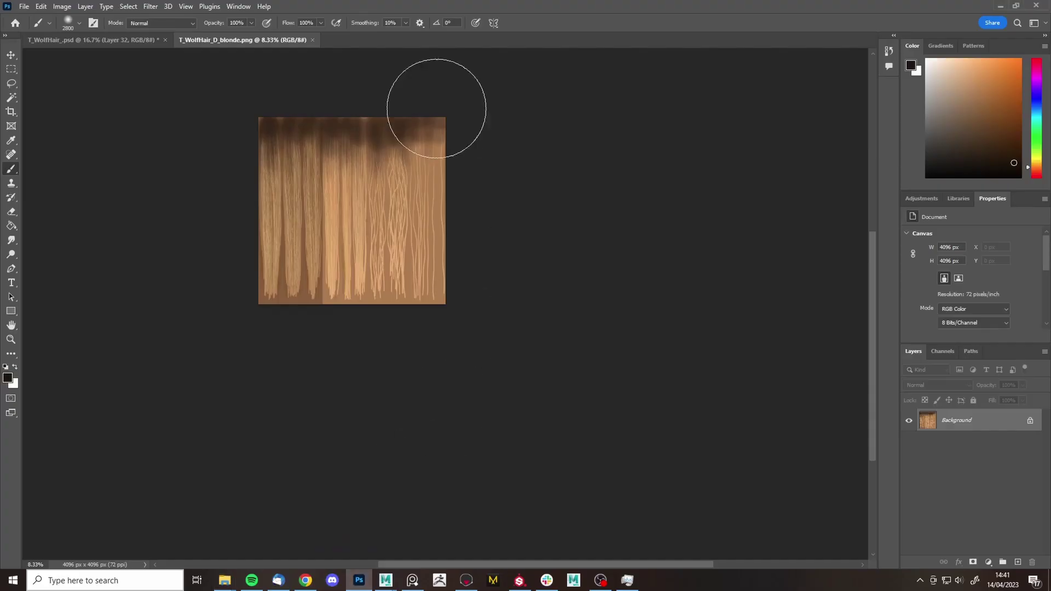
{"action": "left_click", "coordinate": [24, 6]}
{"action": "left_click", "coordinate": [27, 30]}
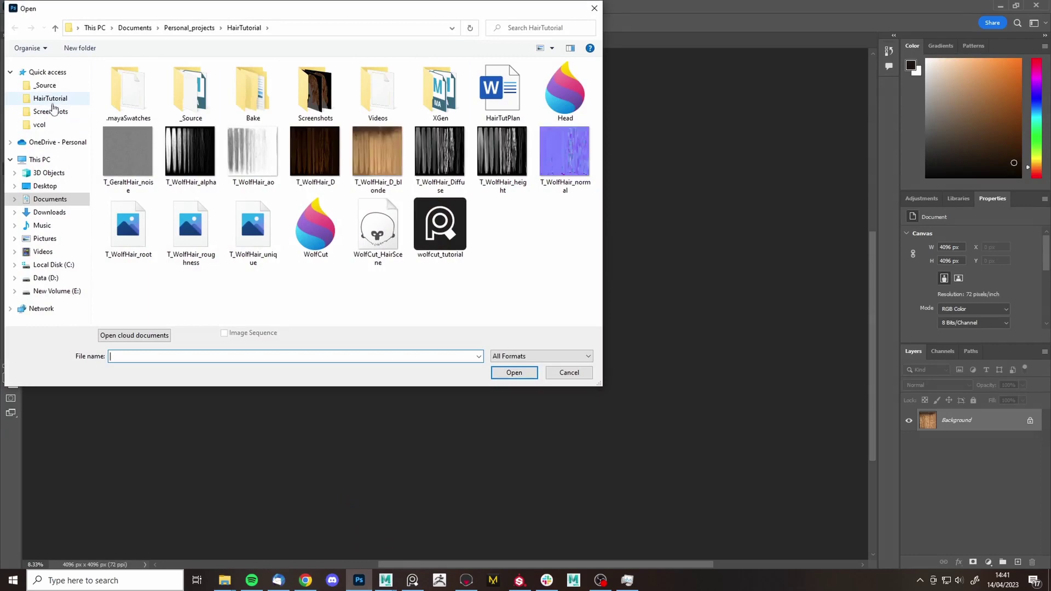
{"action": "left_click", "coordinate": [39, 125]}
{"action": "left_click_drag", "start_coordinate": [281, 155], "coordinate": [123, 82]}
{"action": "left_click", "coordinate": [526, 373]}
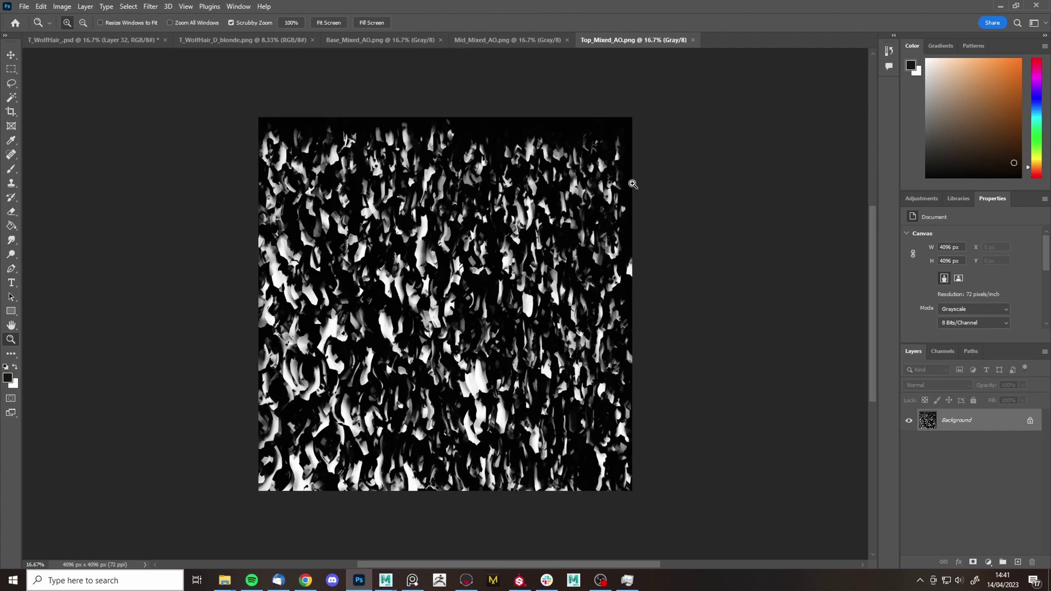
- Duplicate the background of Base_Mixed_AO and place a white-filled layer between the original and the copy
{"action": "left_click", "coordinate": [402, 46]}
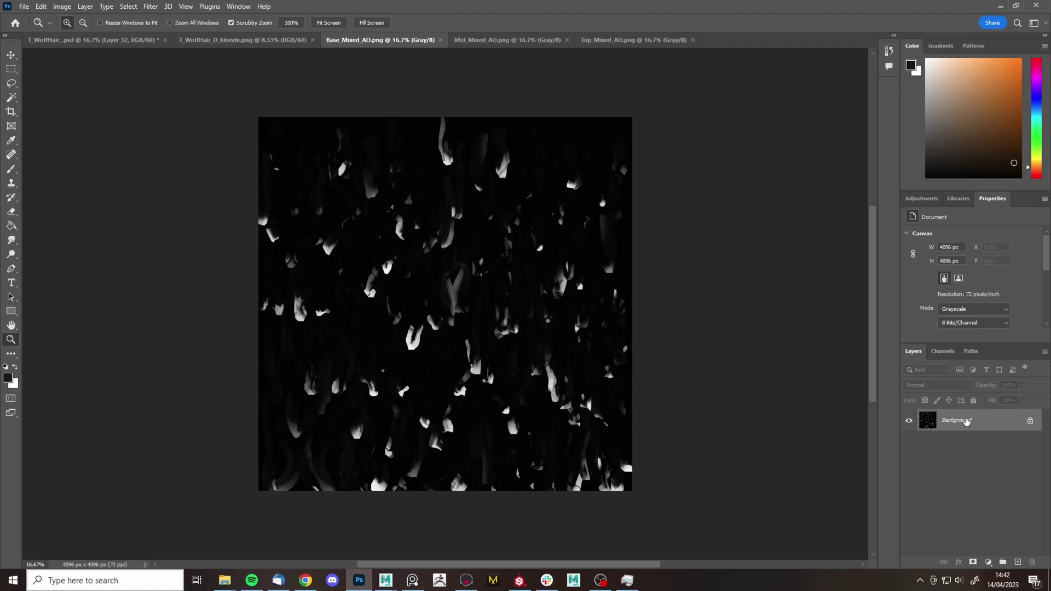
{"action": "key", "text": "ctrl+j"}
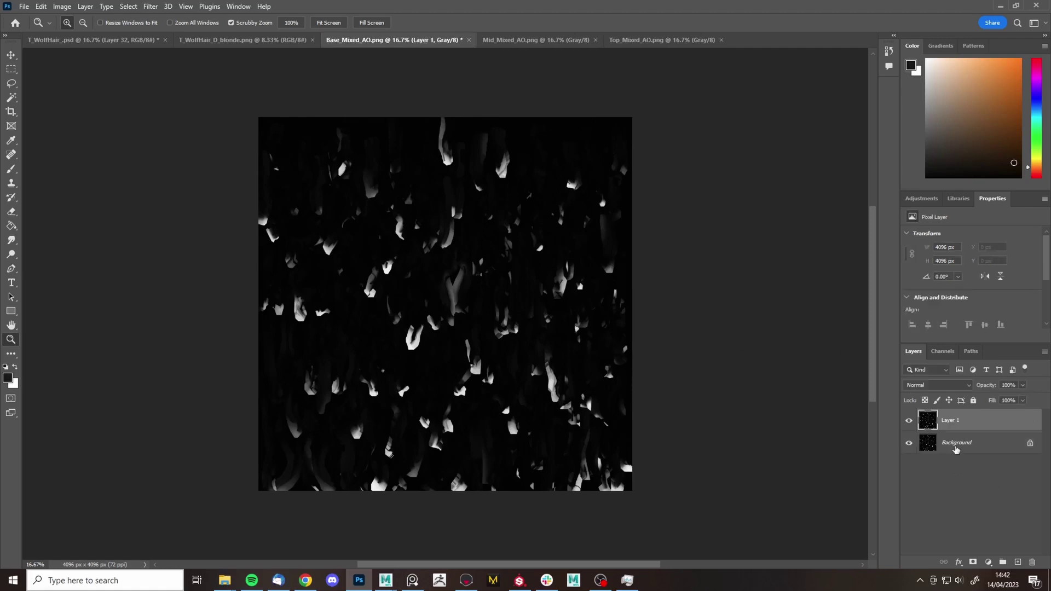
{"action": "left_click", "coordinate": [956, 448]}
{"action": "left_click", "coordinate": [1018, 563]}
{"action": "key", "text": "x"}
{"action": "key", "text": "g"}
{"action": "key", "text": "z"}
{"action": "left_click", "coordinate": [446, 263]}
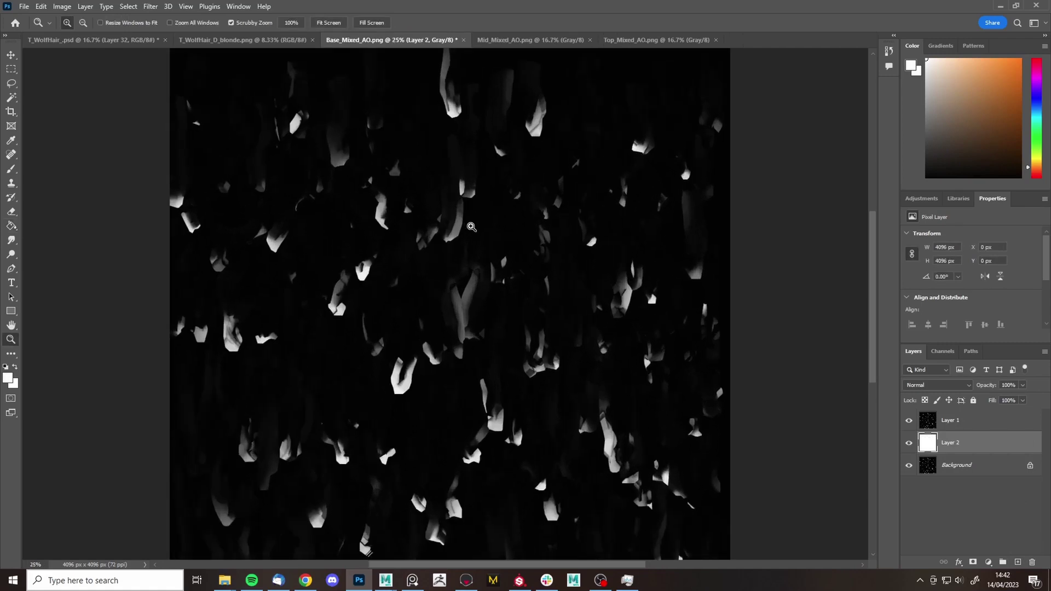
- Lower the opacity of the duplicated occlusion layer in Base_Mixed_AO to 50%
{"action": "left_click_drag", "start_coordinate": [497, 242], "coordinate": [540, 246]}
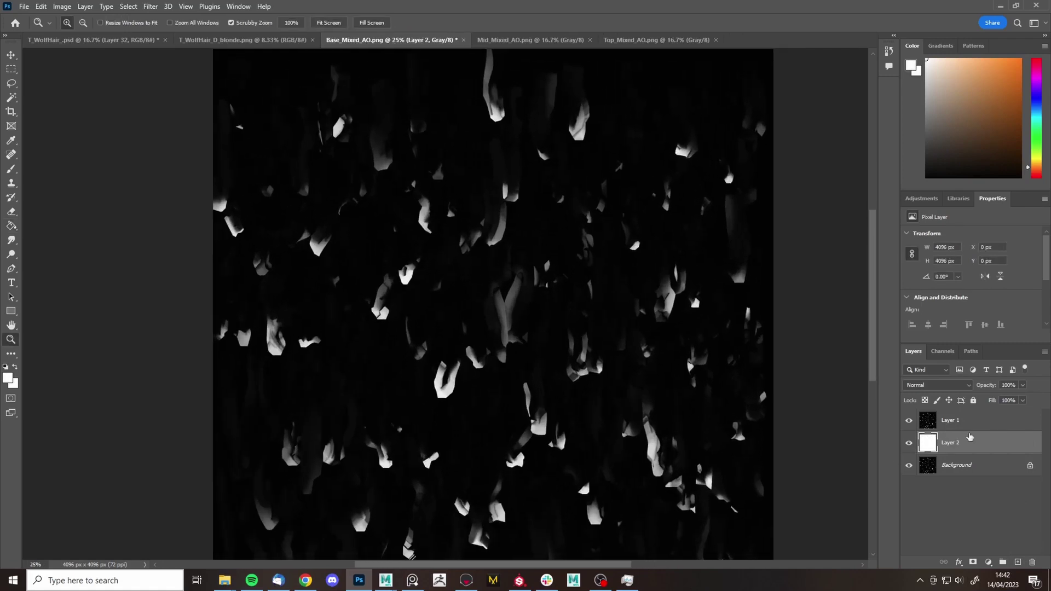
{"action": "left_click", "coordinate": [969, 430]}
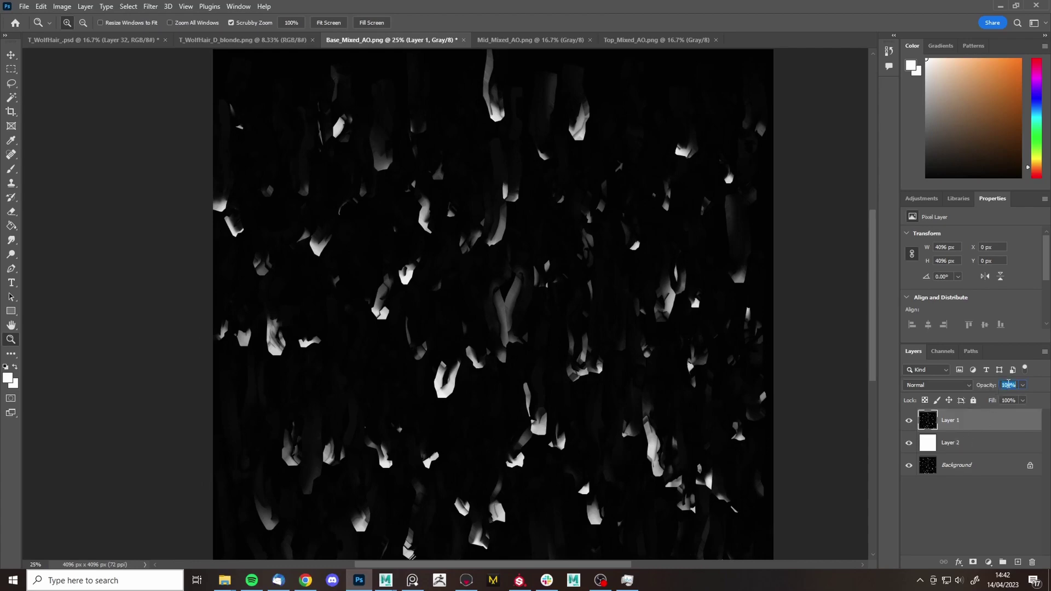
{"action": "type", "text": "50"}
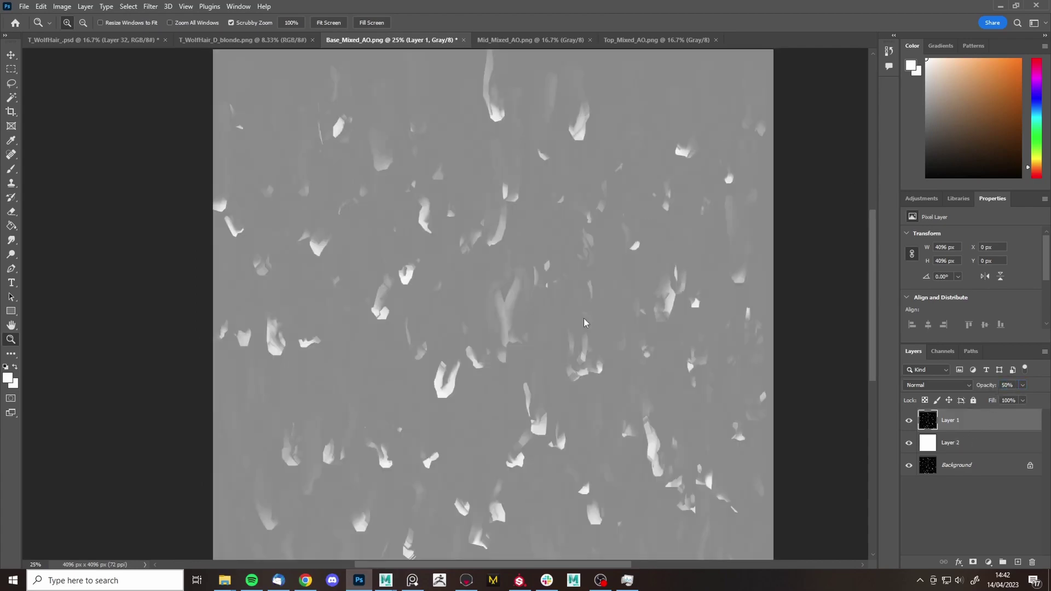
- Save the lightened base occlusion image as a PNG over the existing Base_Mixed_AO file
{"action": "key", "text": "ctrl+shift+s"}
{"action": "left_click", "coordinate": [207, 330]}
{"action": "left_click", "coordinate": [111, 483]}
{"action": "key", "text": "Return"}
{"action": "left_click", "coordinate": [552, 291]}
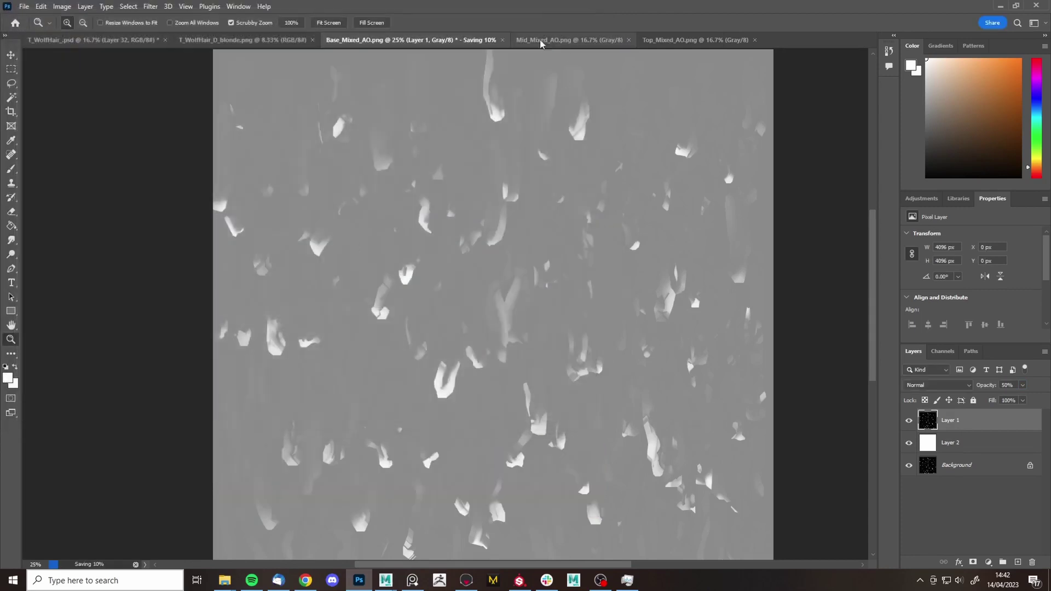
- Build the same layers in Mid_Mixed_AO, with a white fill beneath the duplicated occlusion layer at 50% opacity
{"action": "left_click", "coordinate": [546, 41]}
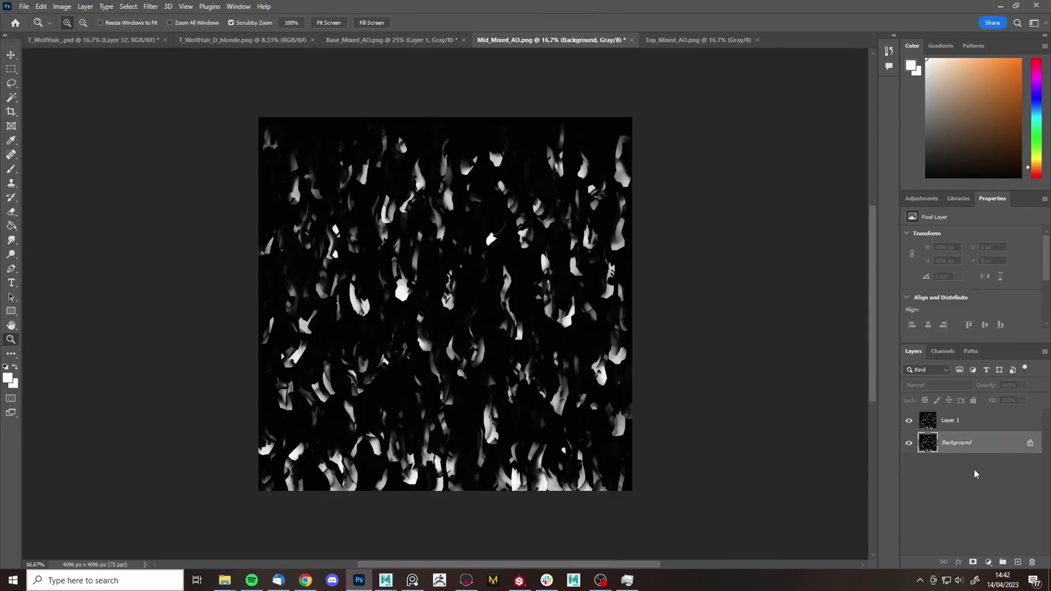
{"action": "left_click", "coordinate": [1018, 562]}
{"action": "key", "text": "g"}
{"action": "left_click", "coordinate": [964, 421]}
{"action": "left_click", "coordinate": [1007, 385]}
{"action": "type", "text": "50"}
- Save the mid occlusion image as a PNG over the existing Mid_Mixed_AO file
{"action": "key", "text": "ctrl+shift+s"}
{"action": "left_click", "coordinate": [229, 330]}
{"action": "left_click", "coordinate": [92, 477]}
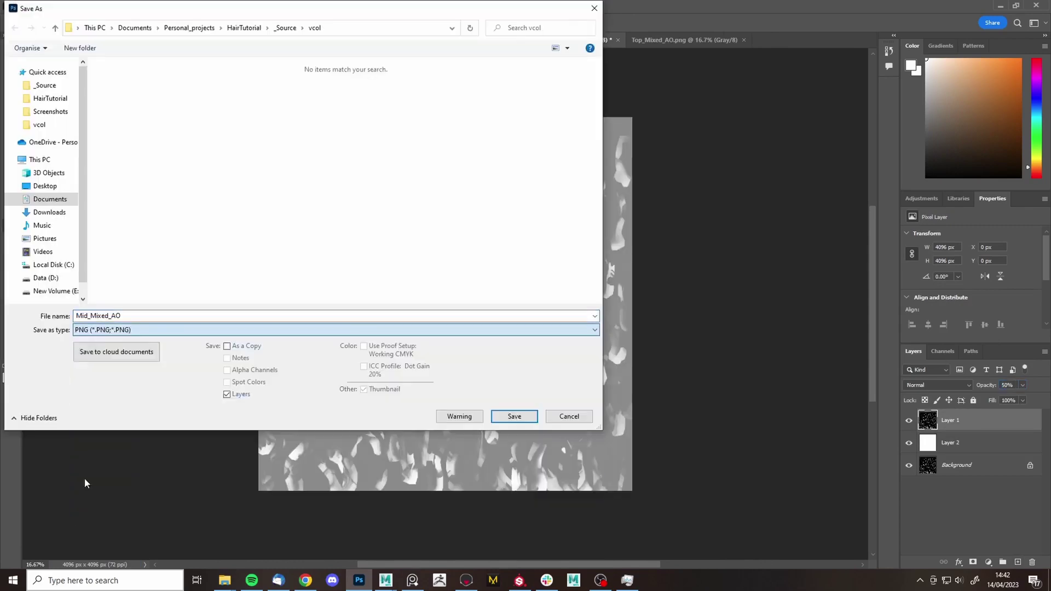
{"action": "key", "text": "Return"}
{"action": "left_click", "coordinate": [552, 291]}
- In Top_Mixed_AO, add a white layer beneath a duplicate of the occlusion map and set the duplicate's opacity to 20%
{"action": "left_click", "coordinate": [682, 41]}
{"action": "key", "text": "ctrl+j"}
{"action": "left_click", "coordinate": [1017, 562]}
{"action": "left_click", "coordinate": [597, 421]}
{"action": "left_click_drag", "start_coordinate": [950, 443], "coordinate": [949, 417]}
{"action": "key", "text": "5"}
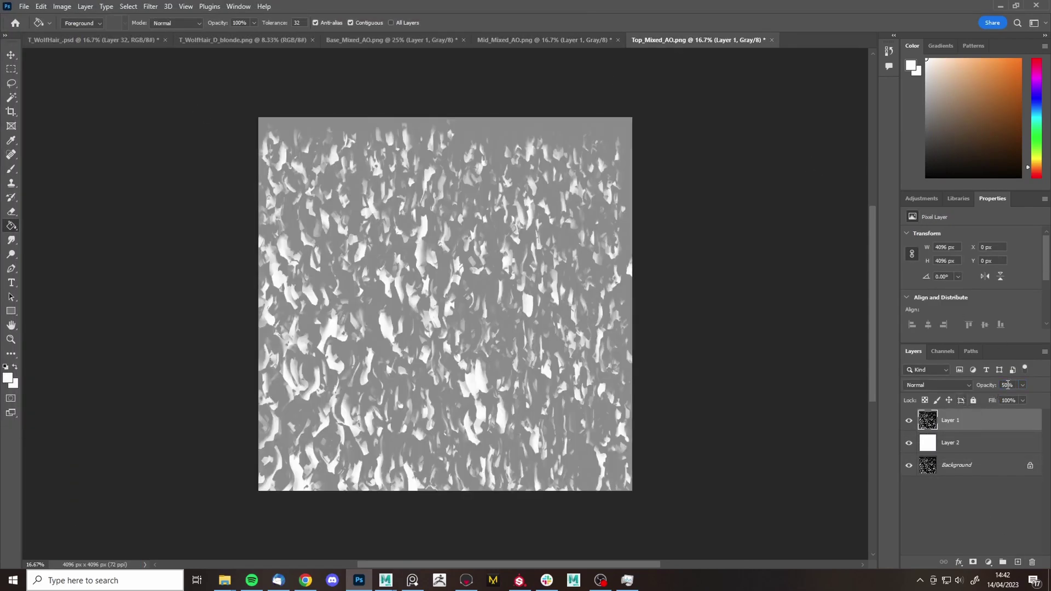
{"action": "type", "text": "20"}
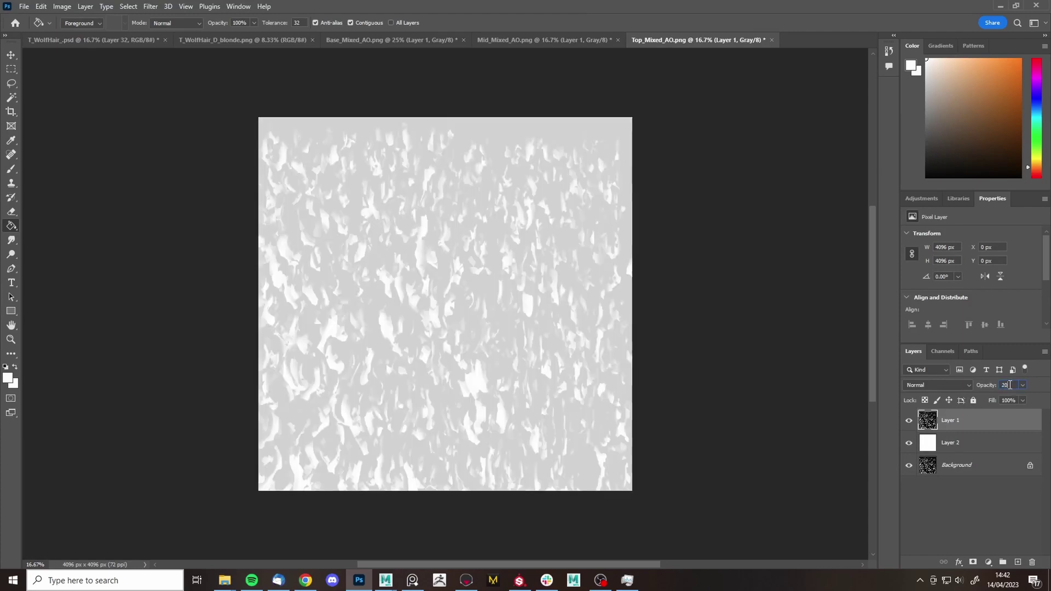
- Save the lightened top occlusion image as a PNG over the existing Top_Mixed_AO file
{"action": "key", "text": "ctrl+shift+s"}
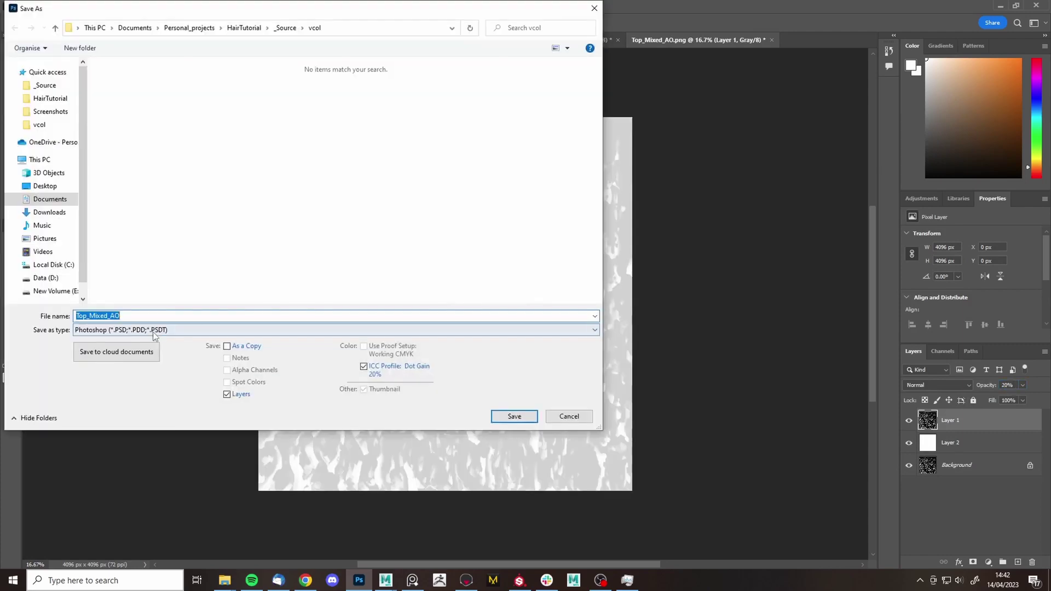
{"action": "left_click", "coordinate": [143, 332]}
{"action": "left_click", "coordinate": [99, 482]}
{"action": "key", "text": "p"}
{"action": "key", "text": "n"}
{"action": "key", "text": "g"}
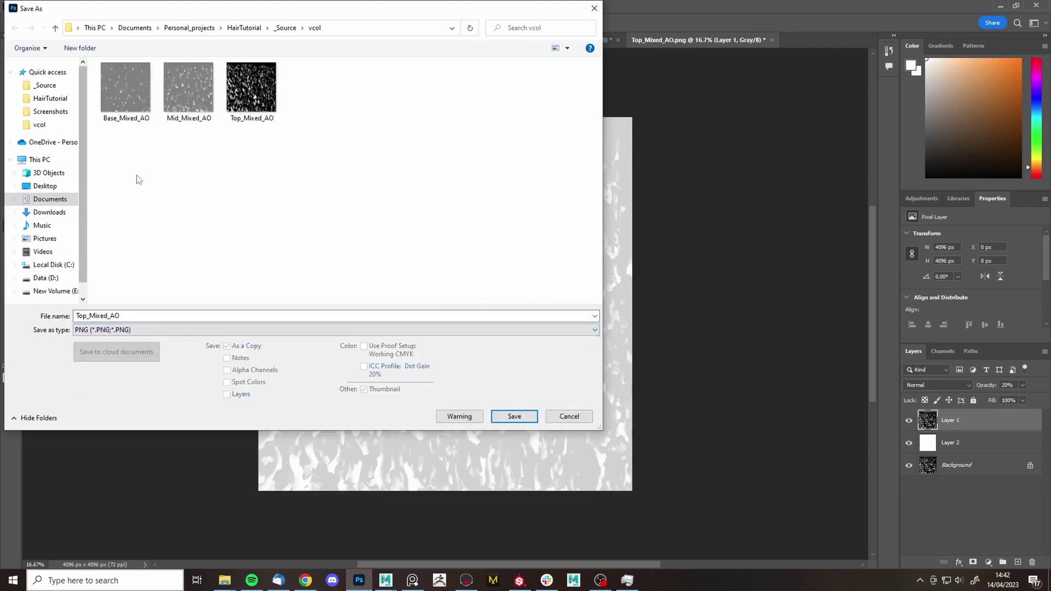
{"action": "left_click", "coordinate": [438, 319]}
{"action": "key", "text": "Return"}
{"action": "key", "text": "Return"}
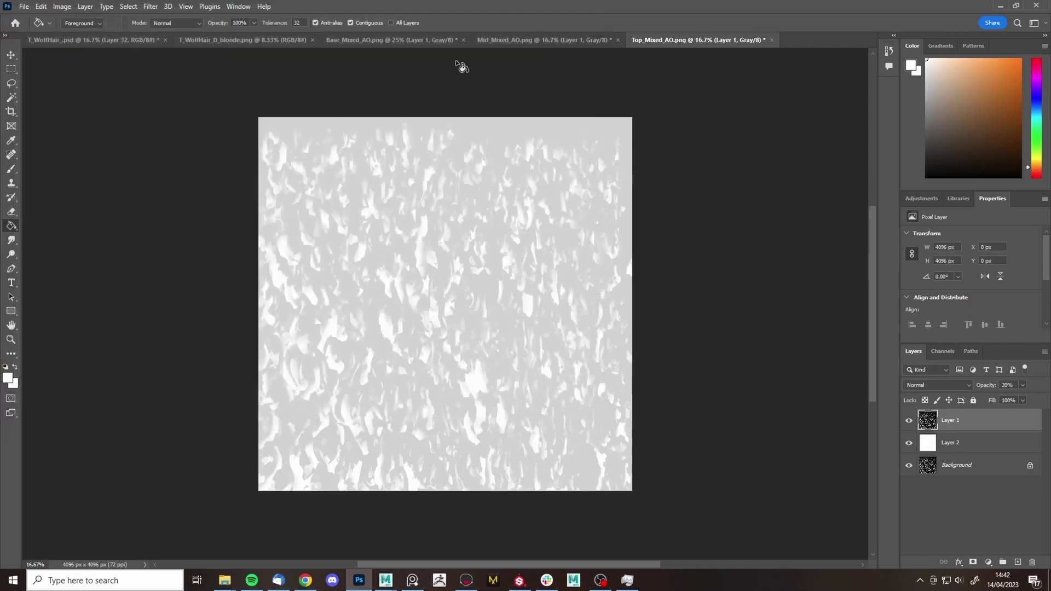
- Reduce the occlusion layer's opacity in Mid_Mixed_AO to 30% and overwrite its PNG file
{"action": "left_click", "coordinate": [506, 40]}
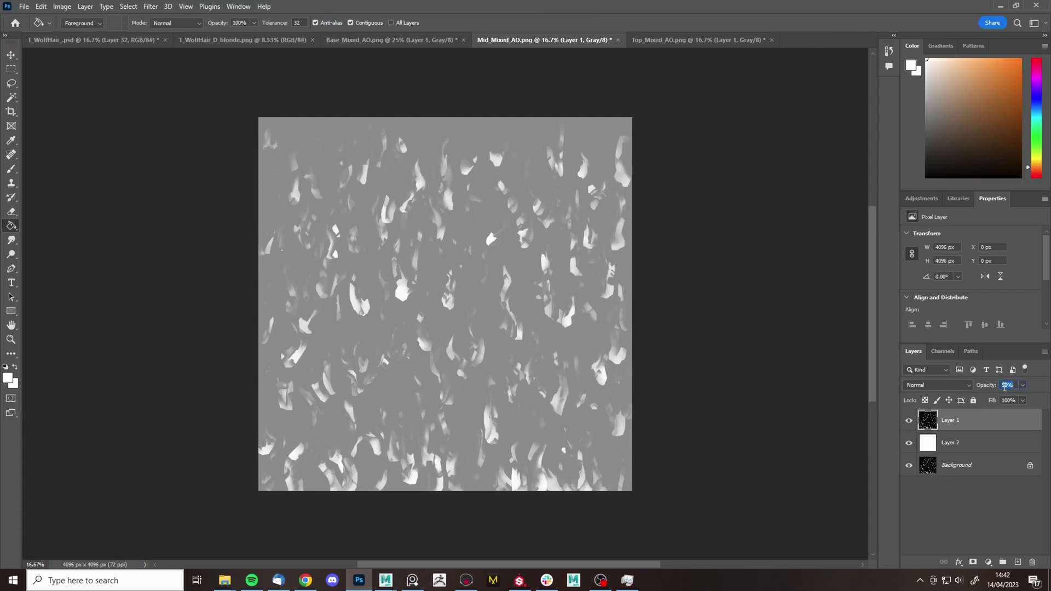
{"action": "type", "text": "30"}
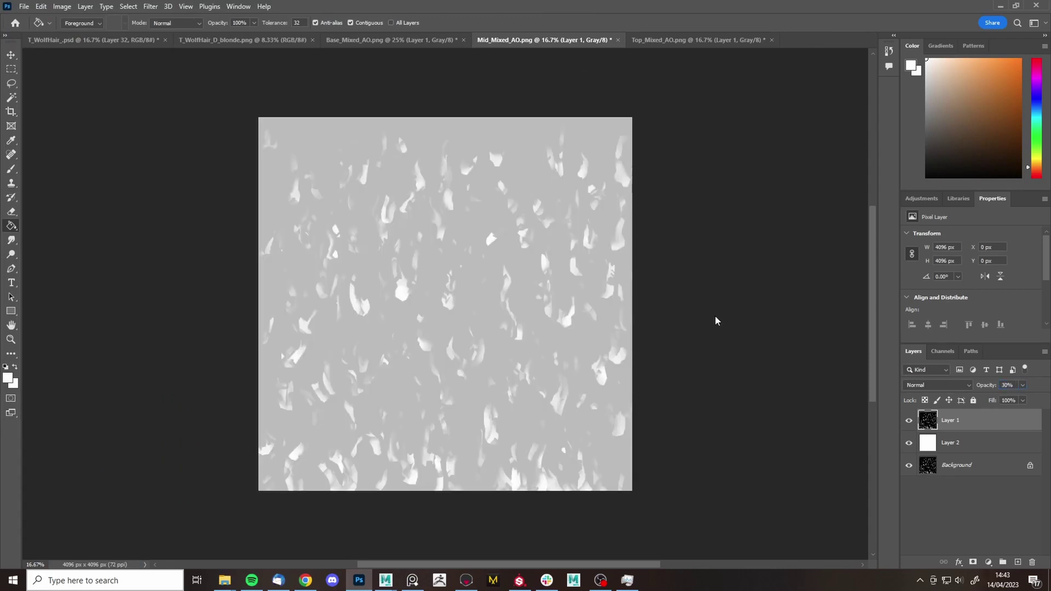
{"action": "key", "text": "ctrl+s"}
{"action": "left_click", "coordinate": [128, 333]}
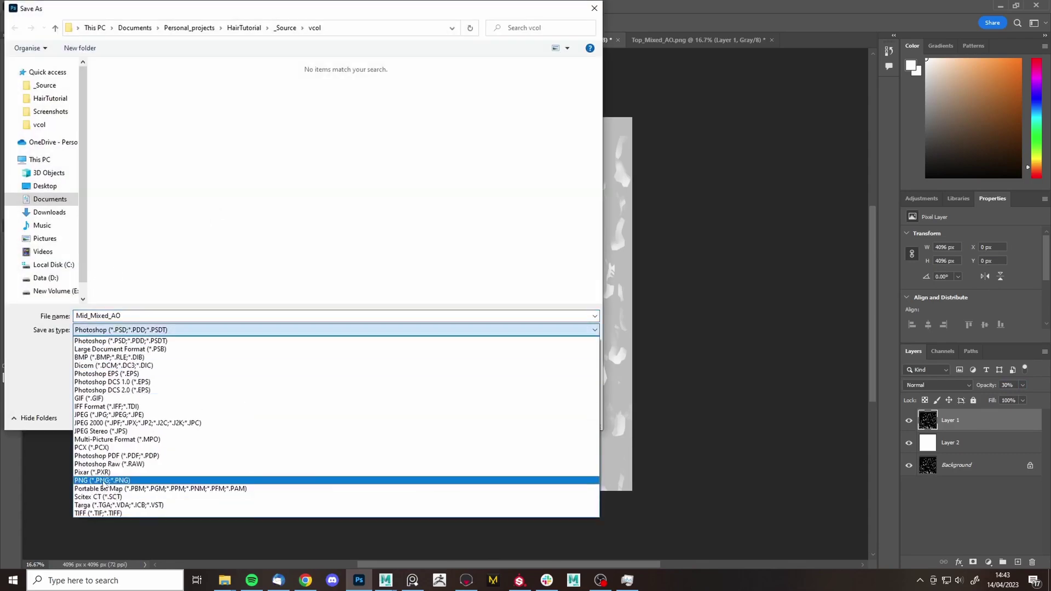
{"action": "left_click", "coordinate": [219, 487]}
{"action": "key", "text": "Return"}
{"action": "key", "text": "Return"}
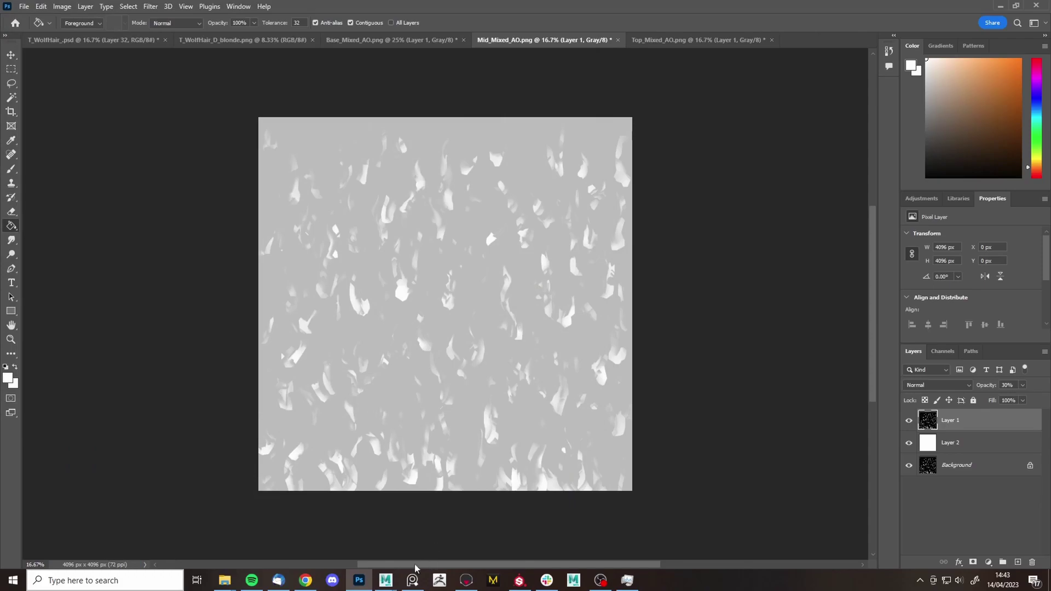
- Switch to the Lowpoly scene in Maya and flood the Base mesh with white using the Paint Vertex Color Tool
{"action": "mouse_move", "coordinate": [386, 579]}
{"action": "left_click", "coordinate": [454, 534]}
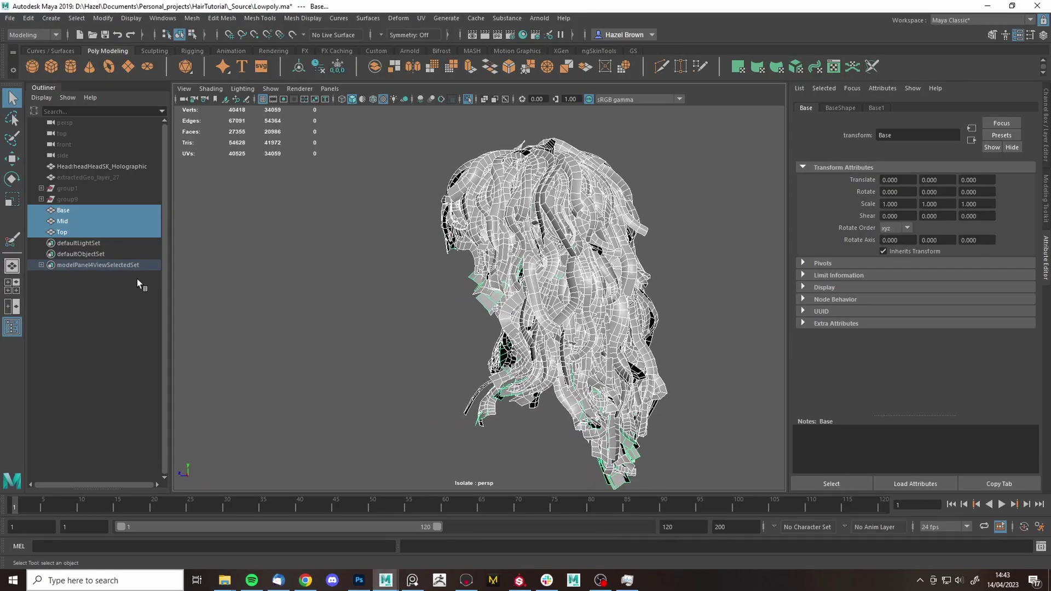
{"action": "left_click", "coordinate": [97, 212]}
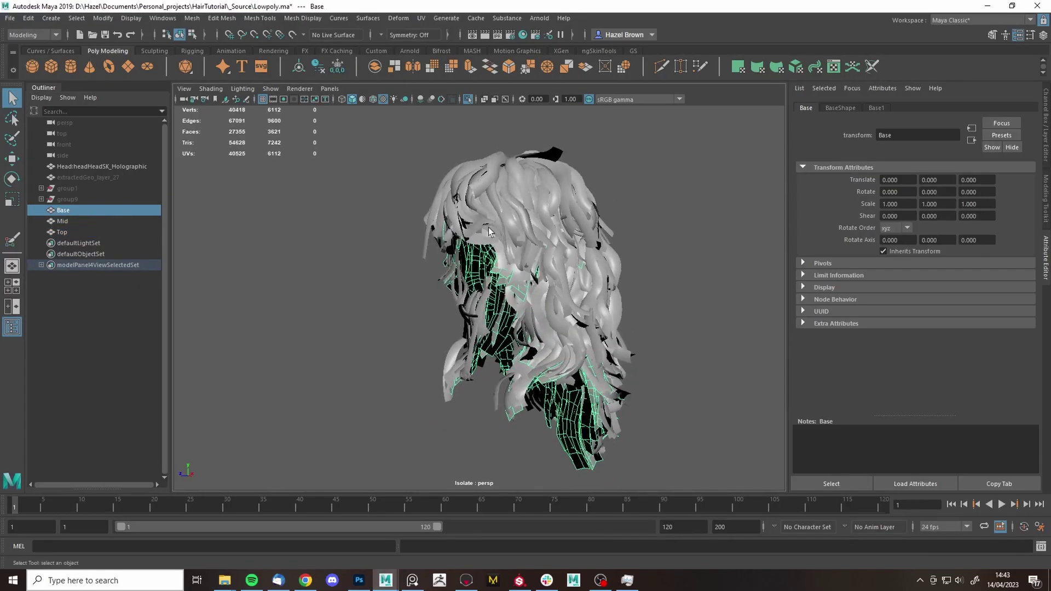
{"action": "left_click", "coordinate": [303, 18]}
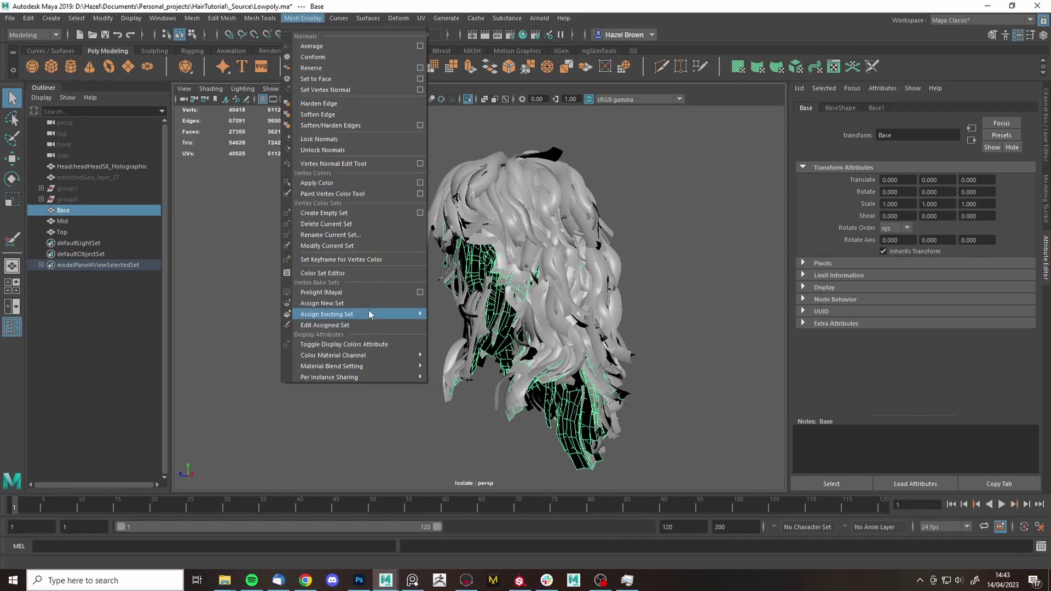
{"action": "left_click", "coordinate": [420, 194]}
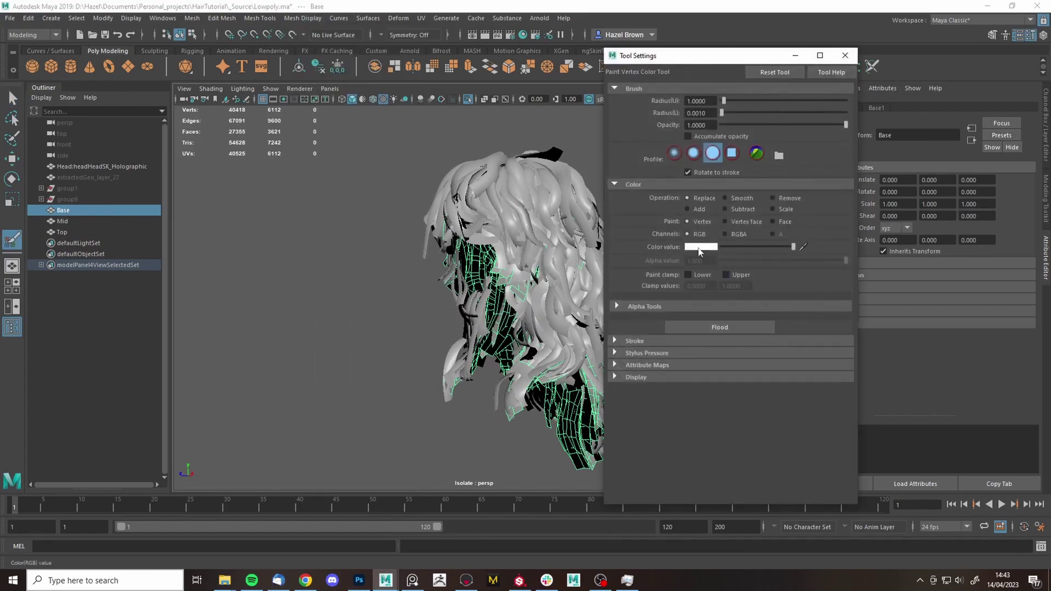
{"action": "left_click", "coordinate": [692, 326]}
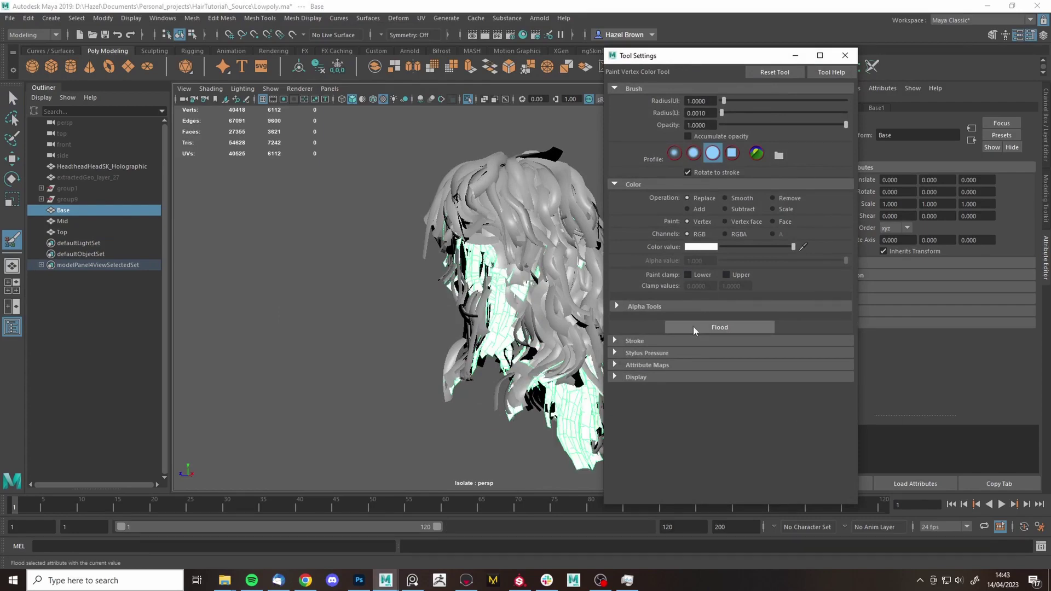
- Flood the Mid and Top meshes with white vertex color, then reselect the Base mesh
{"action": "left_click", "coordinate": [78, 222]}
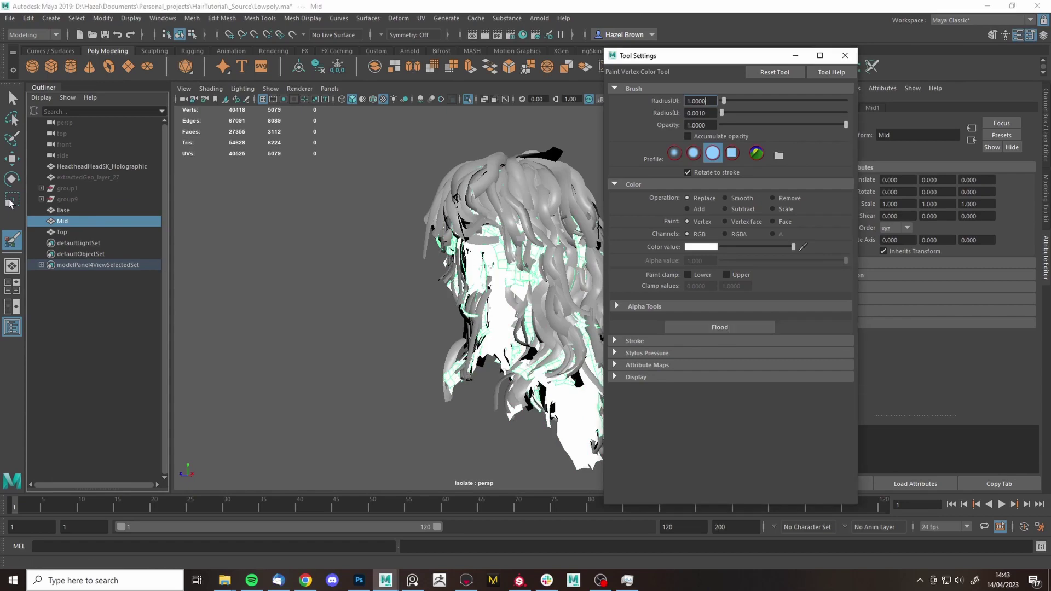
{"action": "left_click", "coordinate": [72, 232]}
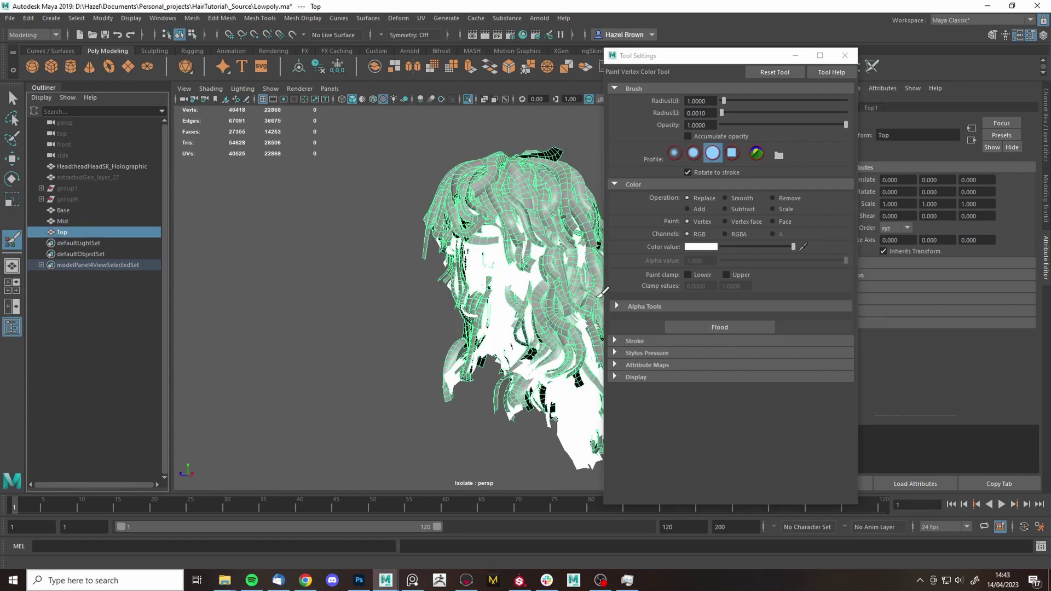
{"action": "left_click", "coordinate": [690, 324]}
{"action": "left_click", "coordinate": [71, 210]}
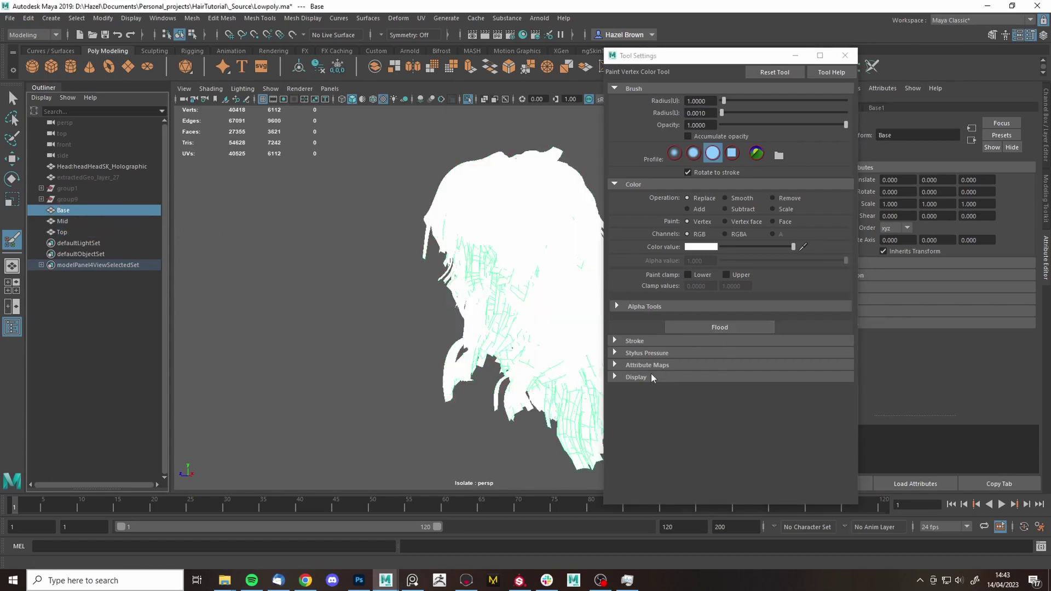
- Import the Base_Mixed_AO image as an attribute map onto the Base mesh's vertex colors and check the shading
{"action": "left_click", "coordinate": [639, 366]}
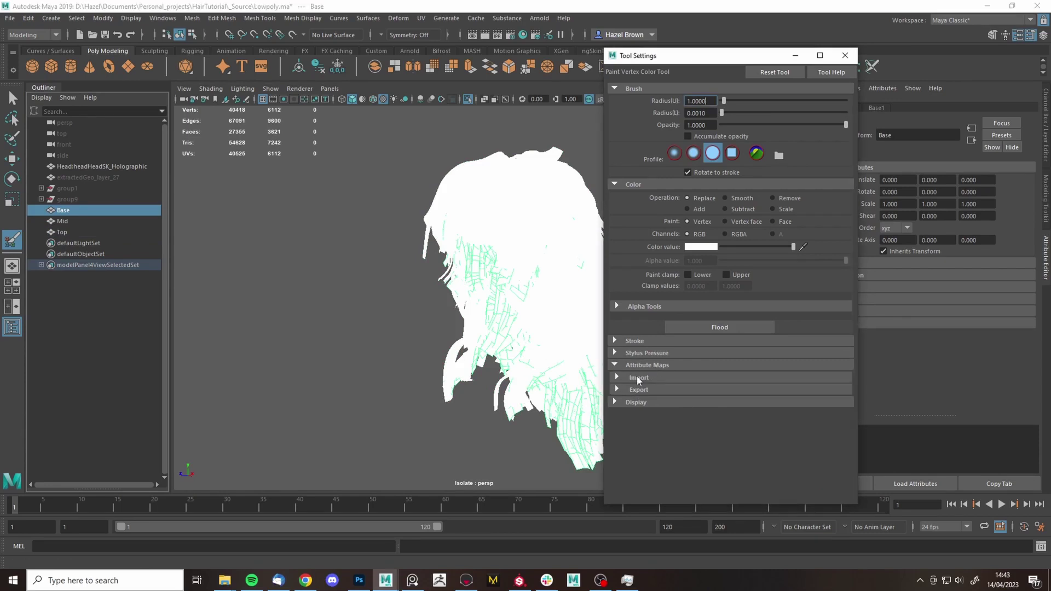
{"action": "left_click", "coordinate": [637, 378]}
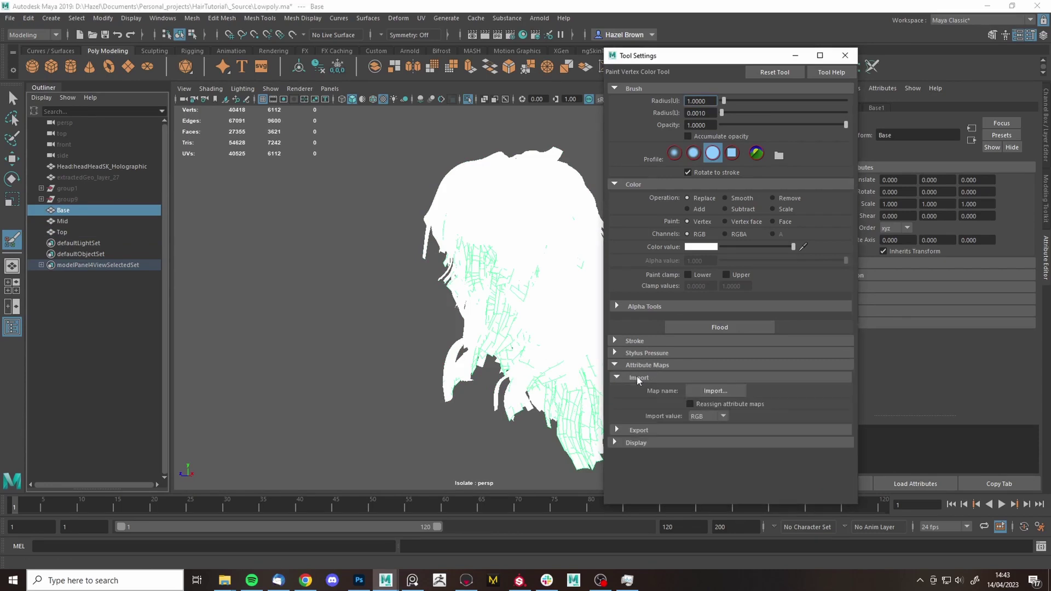
{"action": "left_click", "coordinate": [710, 389]}
{"action": "left_click", "coordinate": [128, 104]}
{"action": "double_click", "coordinate": [136, 130]}
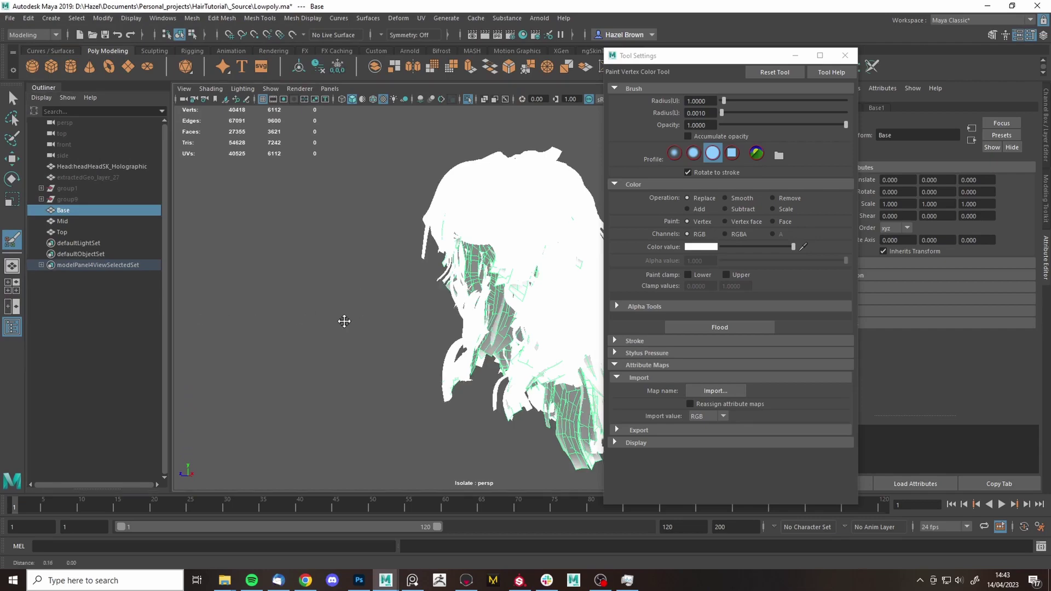
{"action": "left_click_drag", "start_coordinate": [338, 319], "coordinate": [443, 241], "text": "alt"}
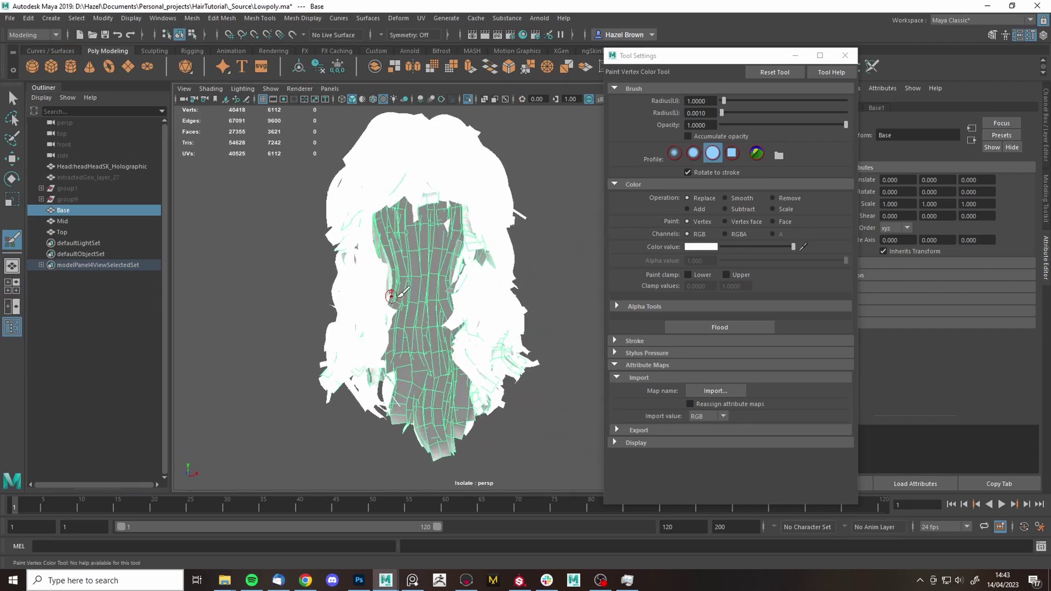
{"action": "left_click_drag", "start_coordinate": [419, 296], "coordinate": [438, 294], "text": "alt"}
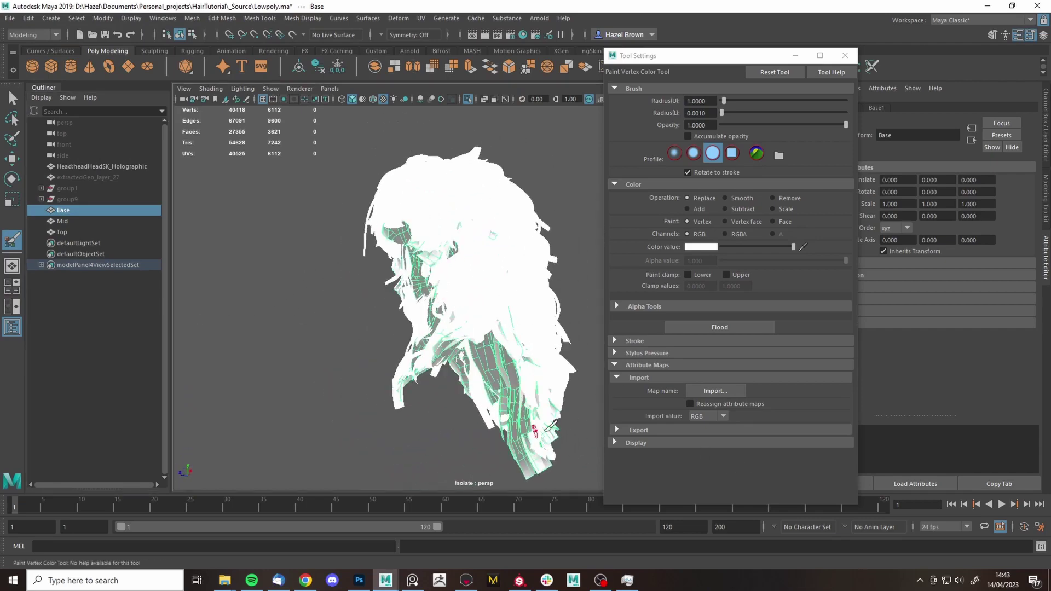
{"action": "left_click_drag", "start_coordinate": [499, 322], "coordinate": [315, 328], "text": "alt"}
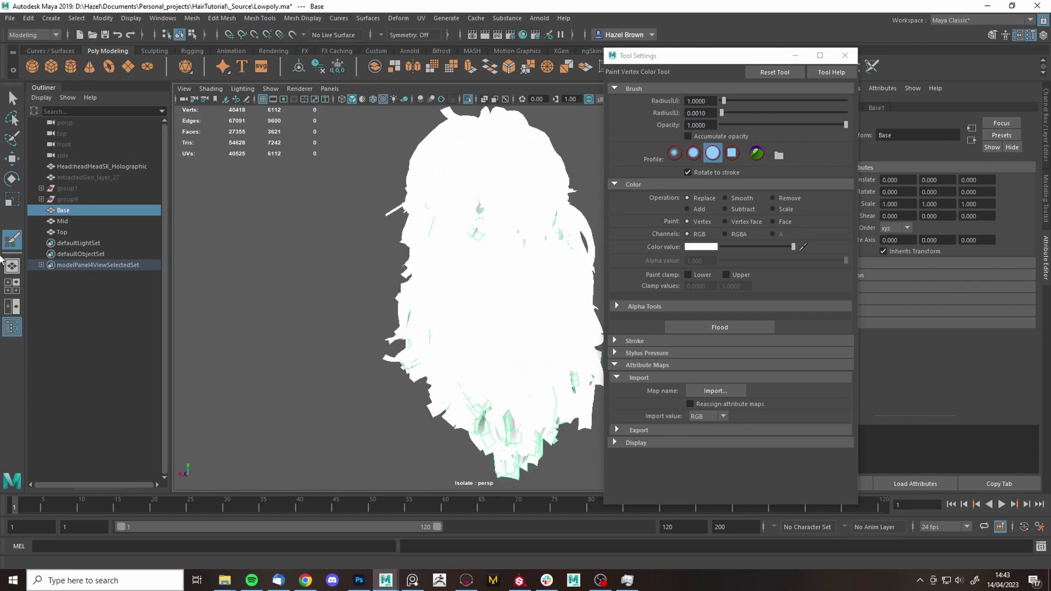
- Import the Mid_Mixed_AO image as an attribute map onto the Mid mesh's vertex colors
{"action": "left_click", "coordinate": [70, 220]}
{"action": "left_click", "coordinate": [715, 391]}
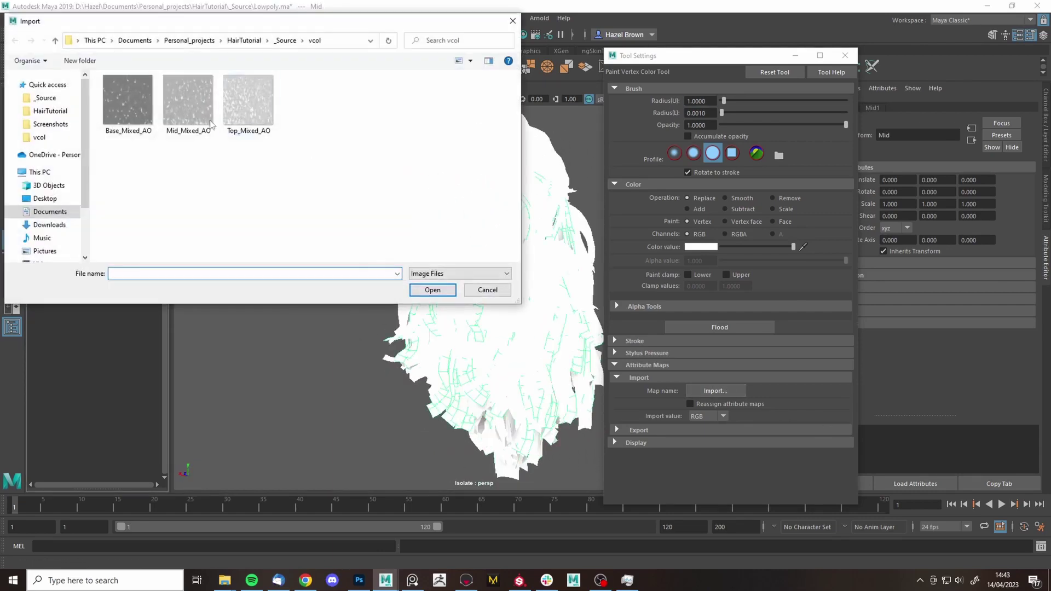
{"action": "double_click", "coordinate": [196, 117]}
{"action": "left_click_drag", "start_coordinate": [395, 233], "coordinate": [201, 221], "text": "alt"}
- Import the Top_Mixed_AO image as an attribute map onto the Top mesh, inspect the hair, and leave the paint tool
{"action": "left_click", "coordinate": [62, 232]}
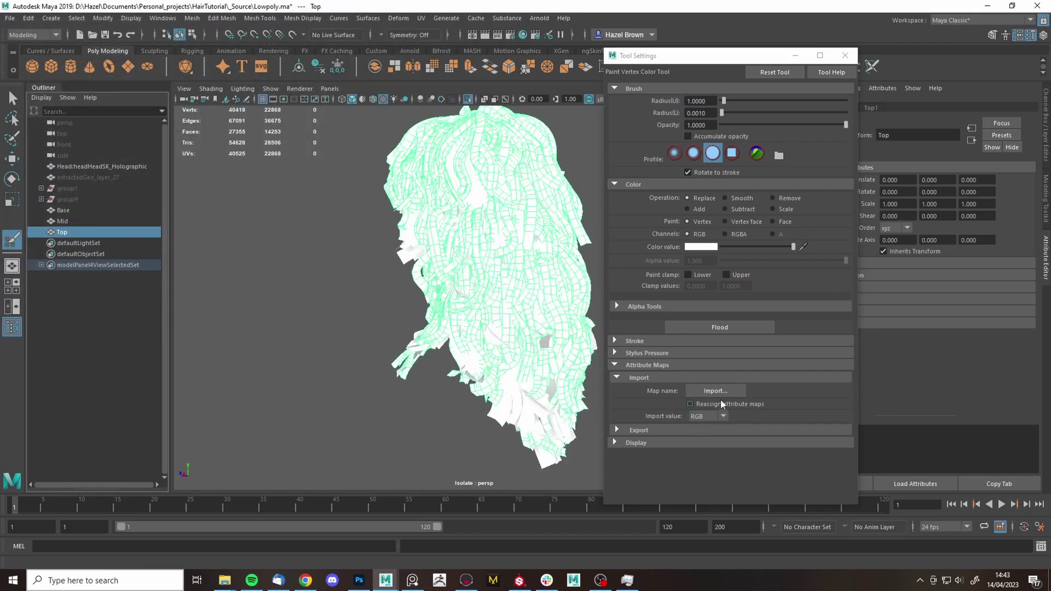
{"action": "left_click", "coordinate": [716, 391]}
{"action": "double_click", "coordinate": [271, 113]}
{"action": "left_click_drag", "start_coordinate": [503, 240], "coordinate": [260, 205], "text": "alt"}
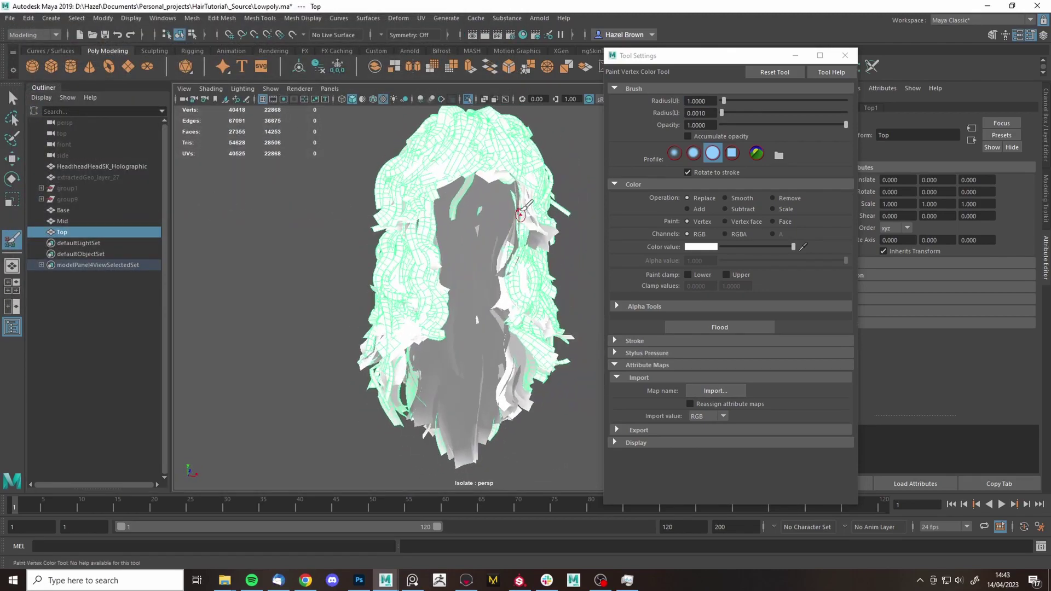
{"action": "left_click_drag", "start_coordinate": [499, 159], "coordinate": [383, 255], "text": "alt"}
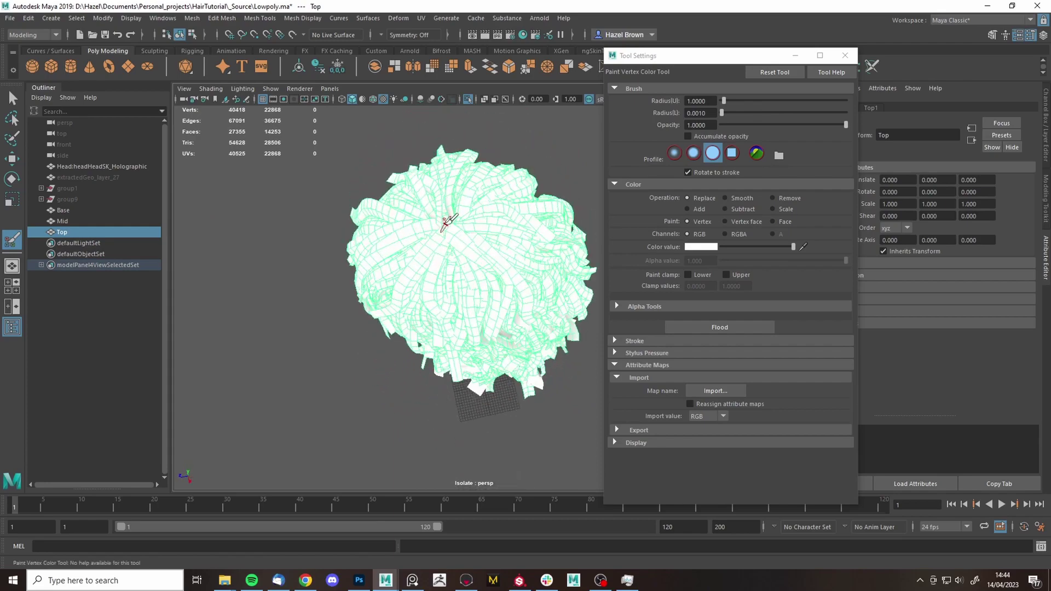
{"action": "left_click_drag", "start_coordinate": [486, 301], "coordinate": [529, 229], "text": "alt"}
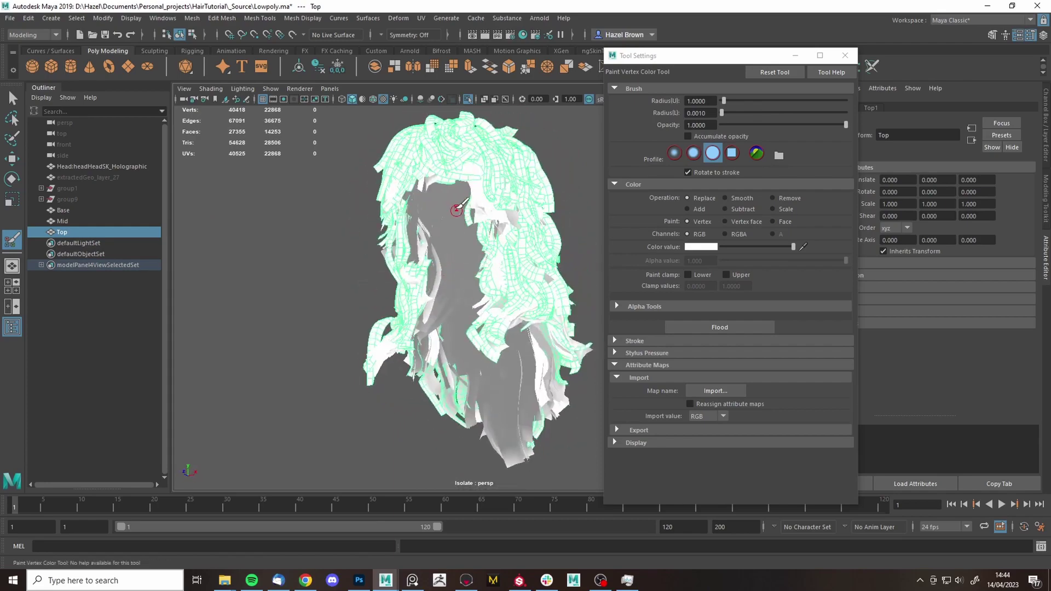
{"action": "left_click_drag", "start_coordinate": [432, 206], "coordinate": [310, 240], "text": "alt"}
{"action": "key", "text": "q"}
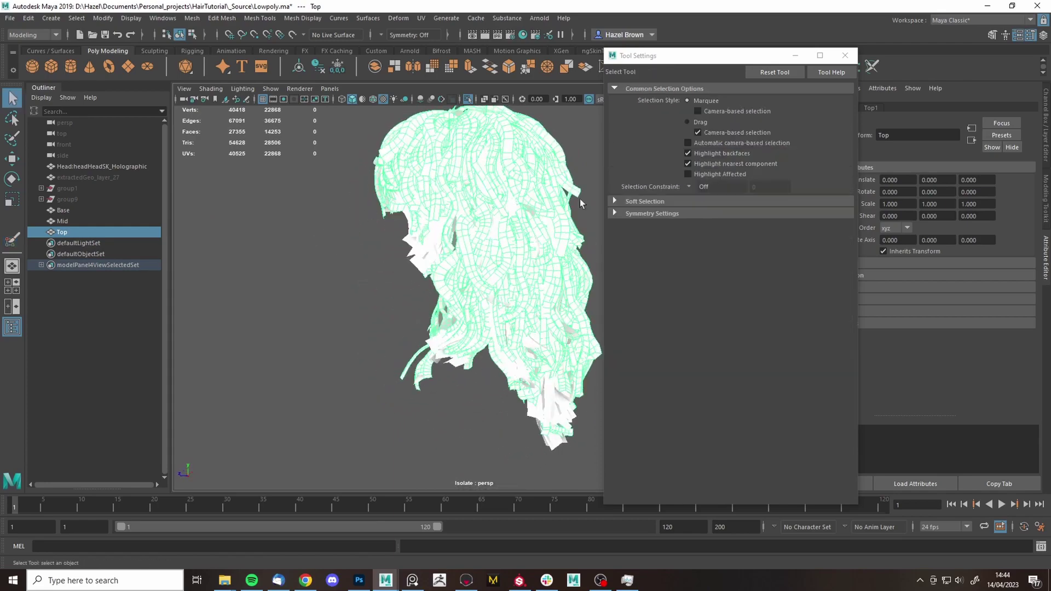
{"action": "left_click", "coordinate": [597, 219]}
{"action": "left_click_drag", "start_coordinate": [521, 247], "coordinate": [438, 227], "text": "alt"}
- Unhide group9 and duplicate it
{"action": "left_click", "coordinate": [64, 199]}
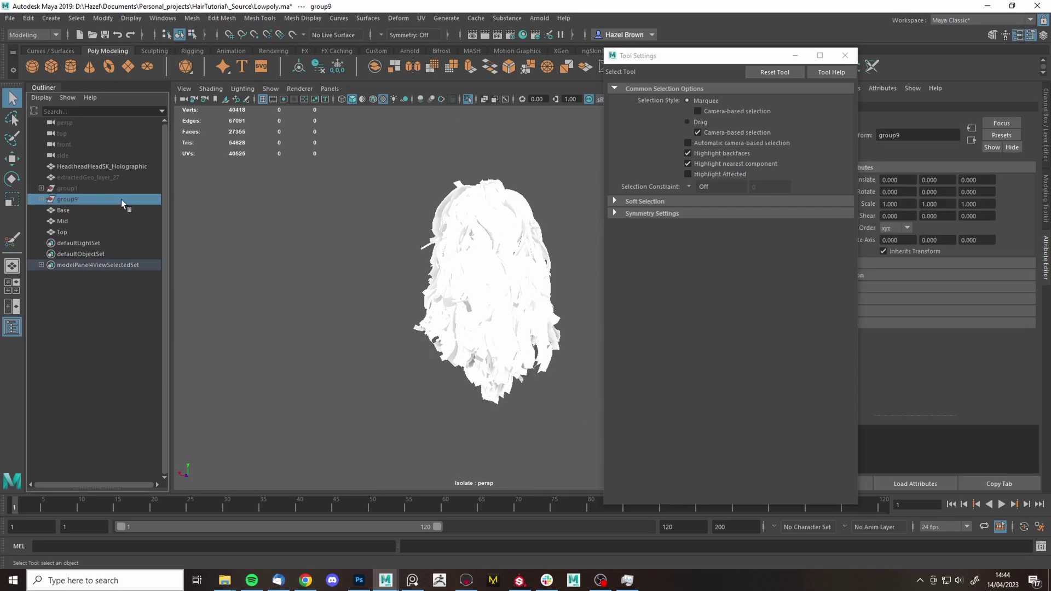
{"action": "scroll", "coordinate": [340, 203], "scroll_direction": "up", "scroll_amount": 2}
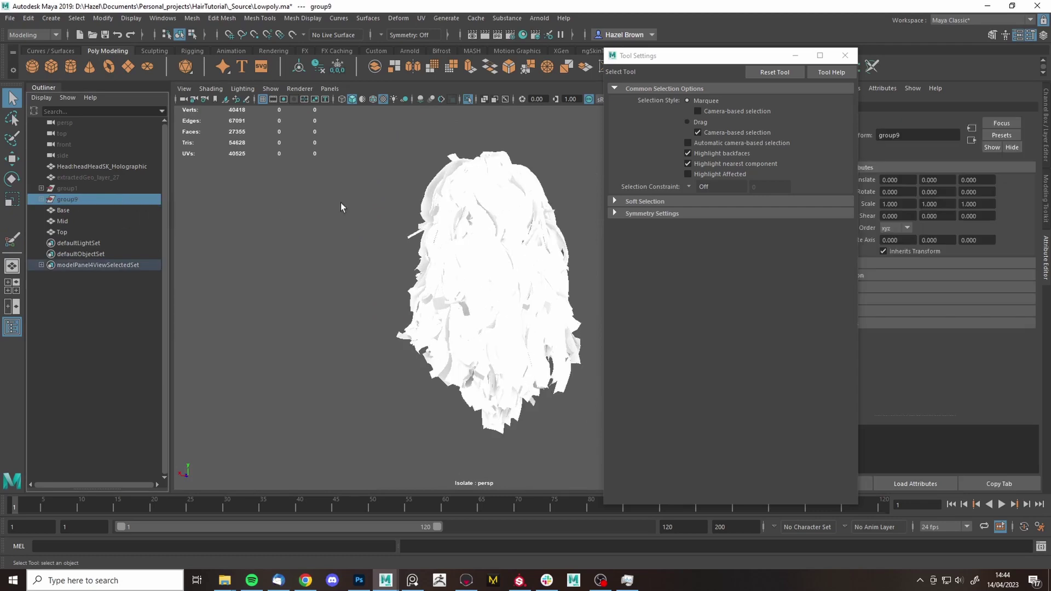
{"action": "key", "text": "shift+h"}
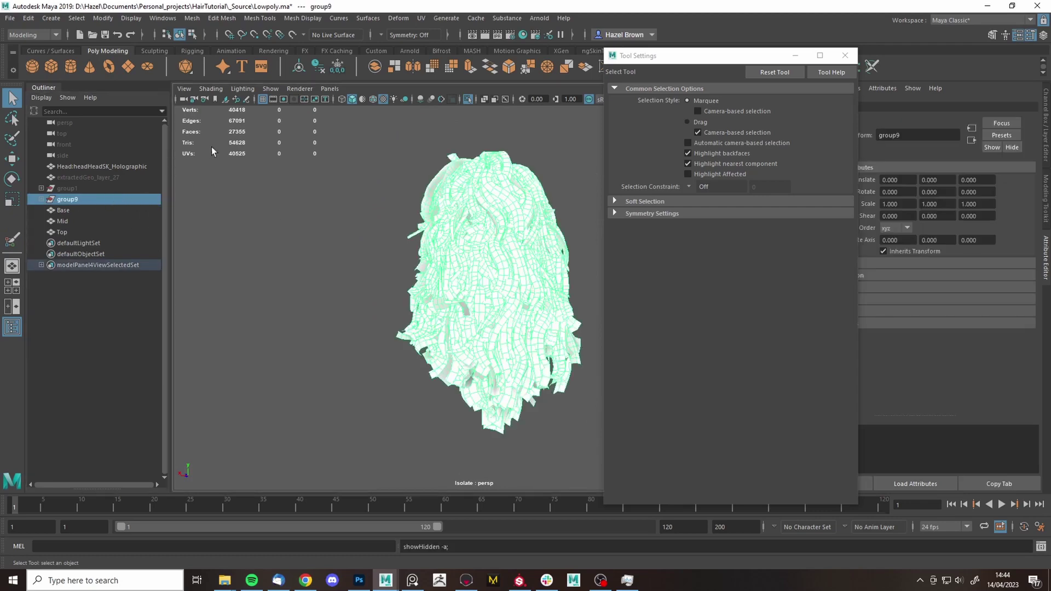
{"action": "key", "text": "ctrl+d"}
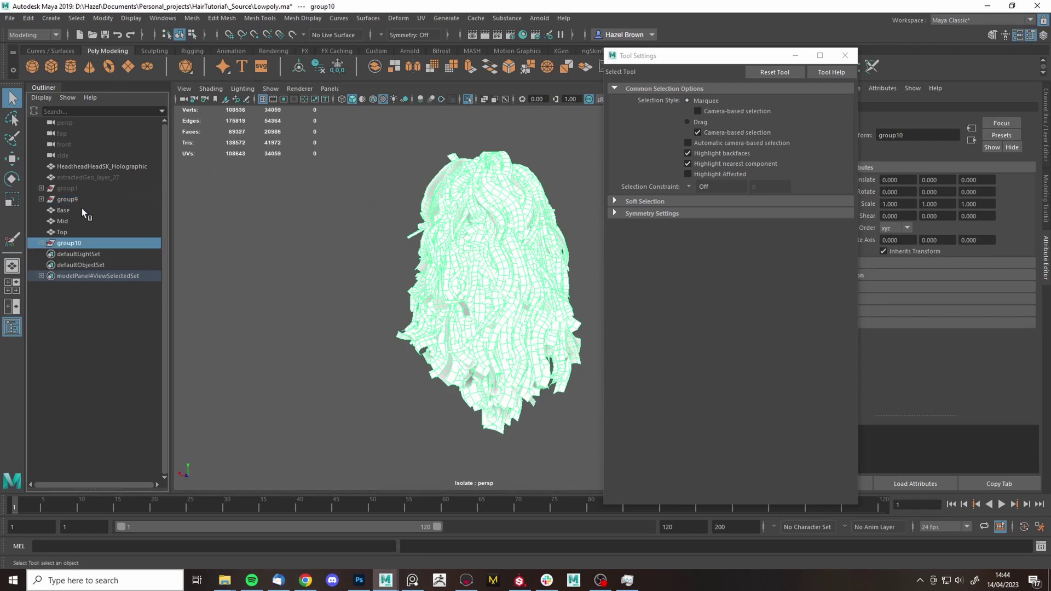
- Expand the duplicated hair group in the scene hierarchy and isolate the whole group in the viewport
{"action": "left_click", "coordinate": [41, 244]}
{"action": "left_click", "coordinate": [75, 254]}
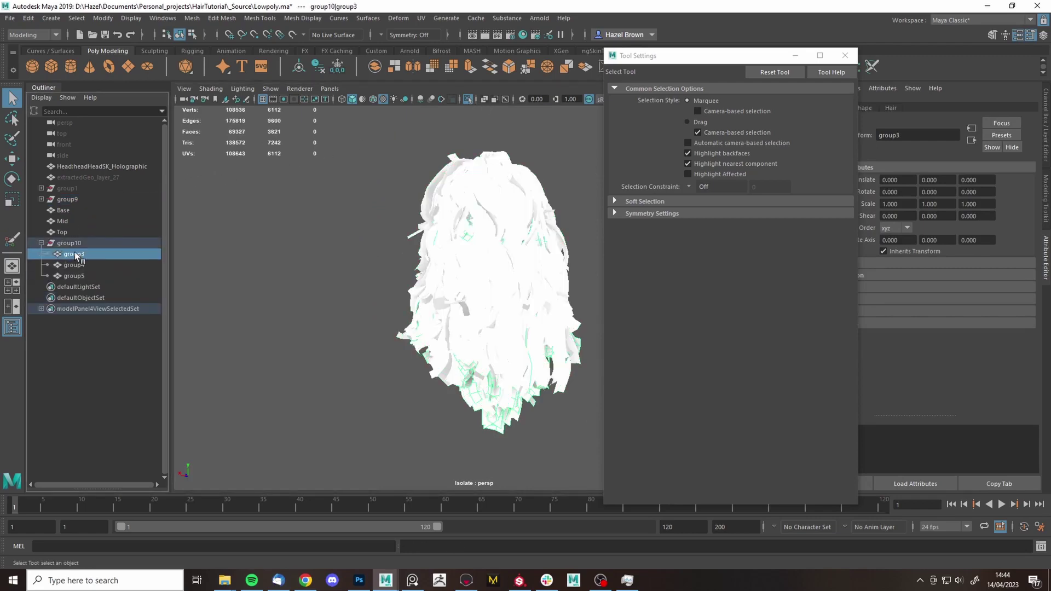
{"action": "left_click", "coordinate": [467, 100]}
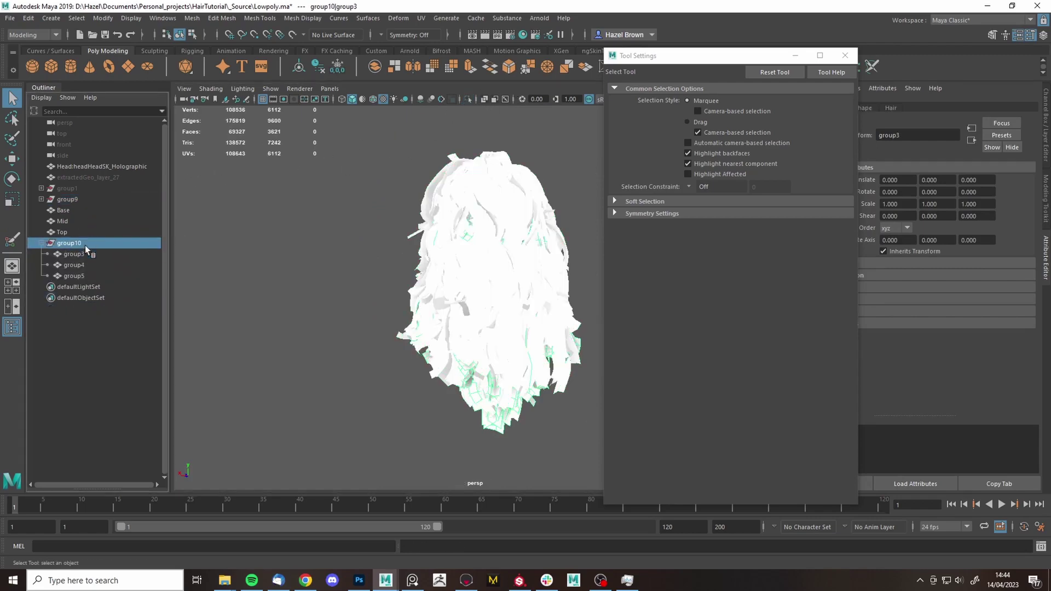
{"action": "left_click", "coordinate": [468, 99]}
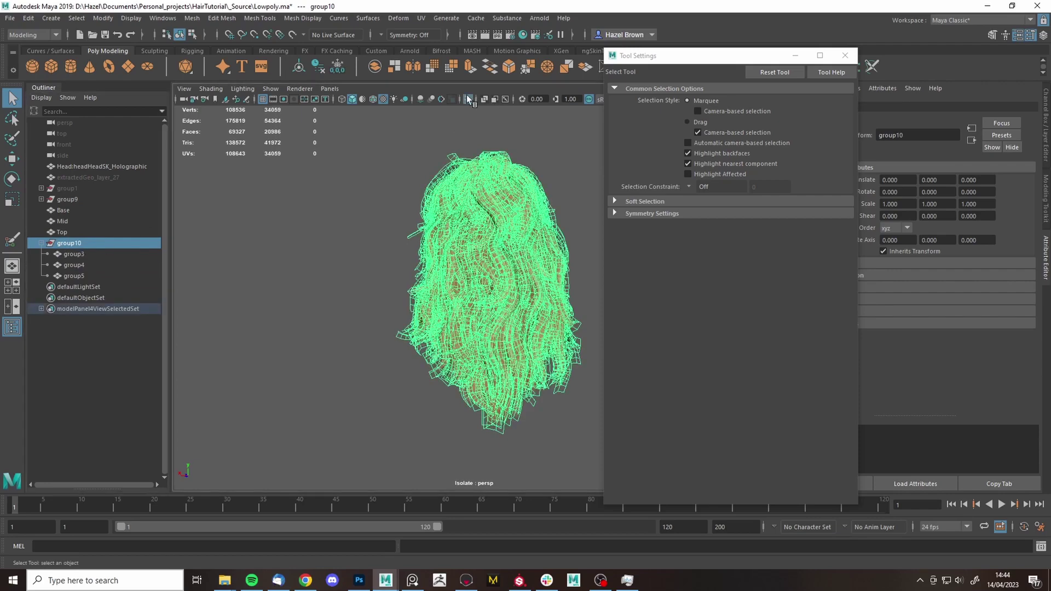
- Rename the duplicated group's meshes group3, group4 and group5 as Base, Mid and Top
{"action": "left_click", "coordinate": [82, 253]}
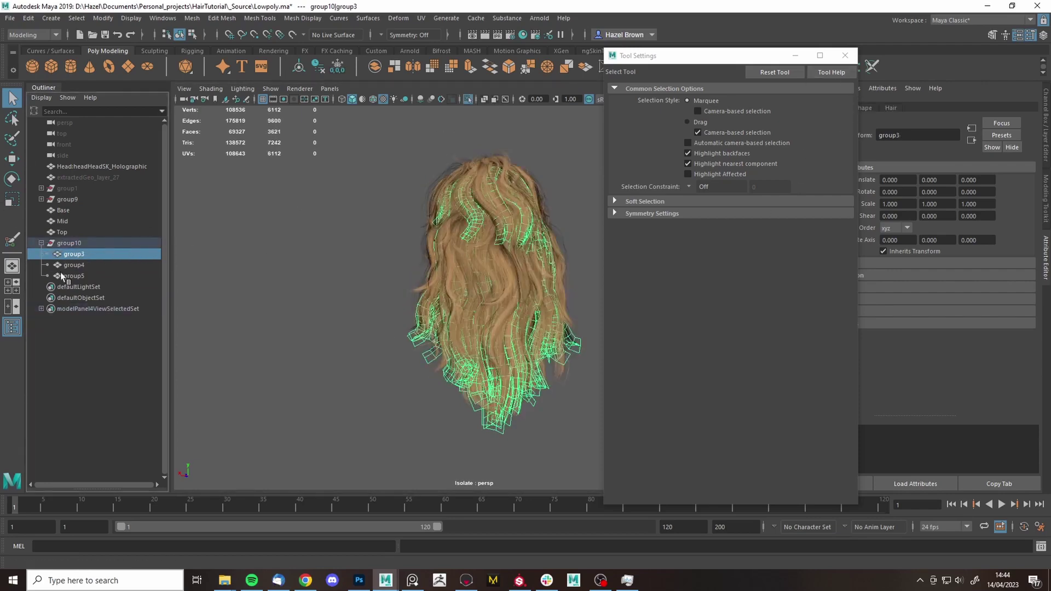
{"action": "double_click", "coordinate": [81, 255]}
{"action": "type", "text": "Base"}
{"action": "left_click", "coordinate": [81, 272]}
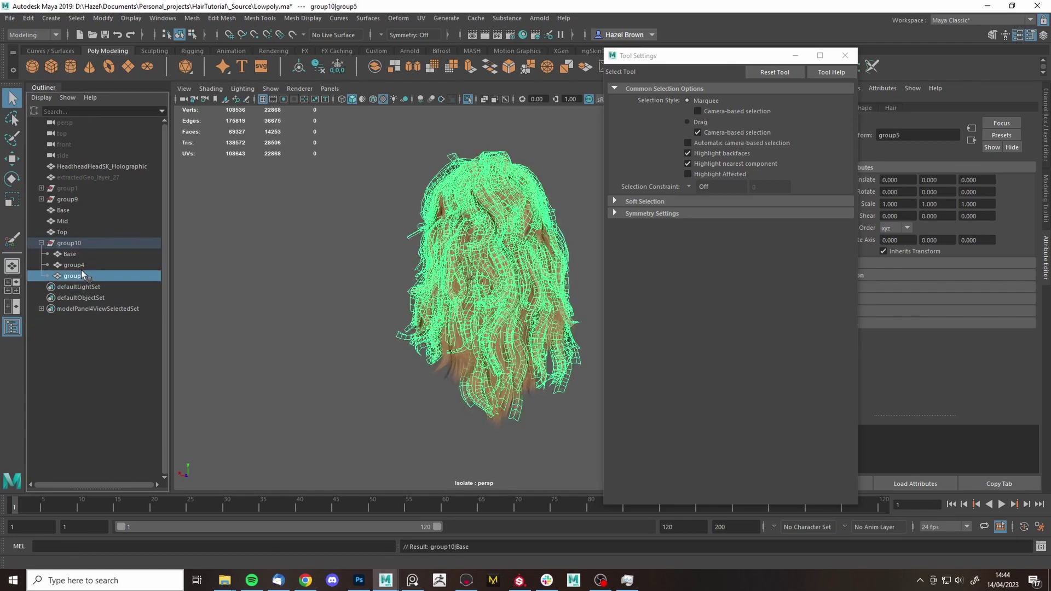
{"action": "double_click", "coordinate": [81, 271]}
{"action": "double_click", "coordinate": [87, 266]}
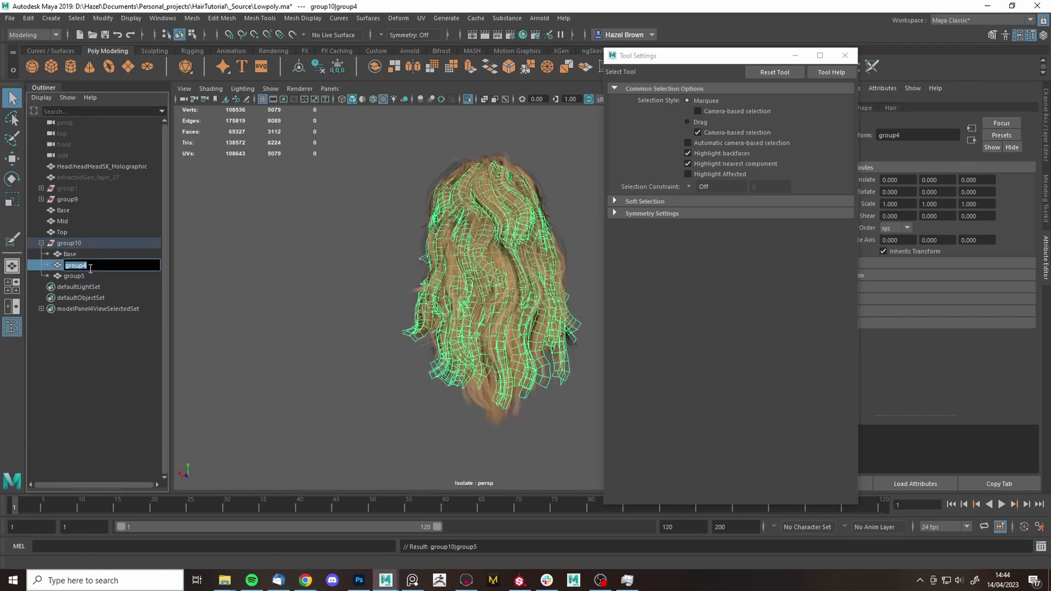
{"action": "type", "text": "Mid"}
{"action": "left_click", "coordinate": [96, 276]}
{"action": "double_click", "coordinate": [96, 277]}
{"action": "type", "text": "T"}
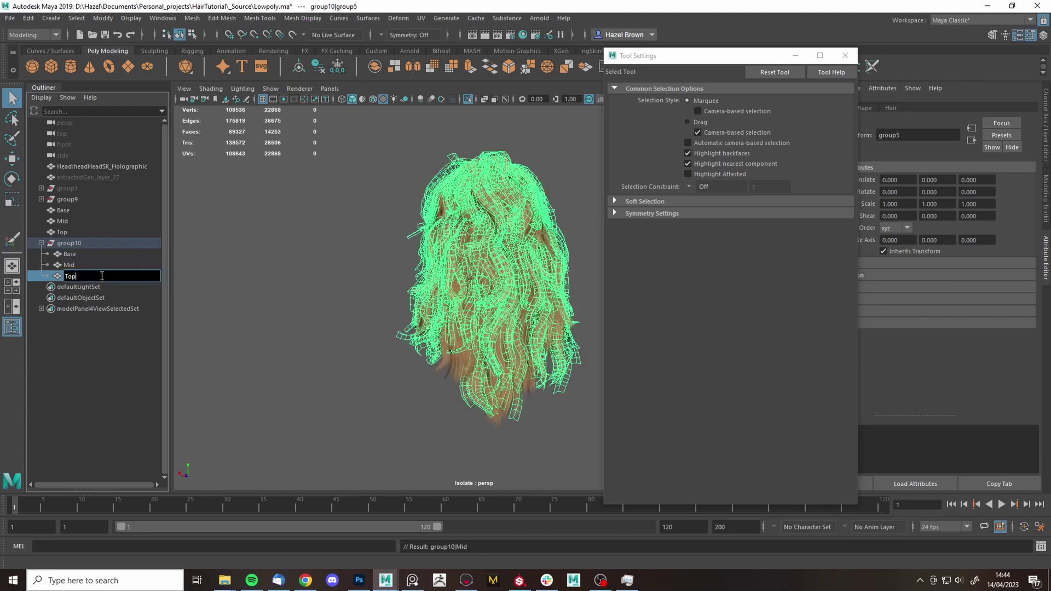
{"action": "type", "text": "op"}
{"action": "key", "text": "Return"}
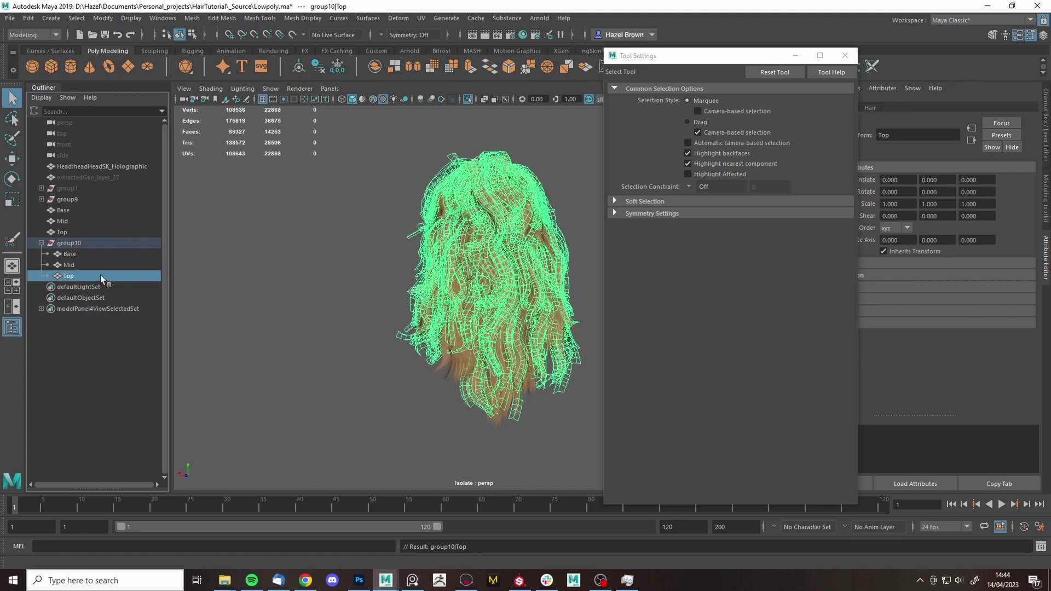
- Rename the duplicated hair group as CorrectUvs
{"action": "left_click", "coordinate": [77, 244]}
{"action": "double_click", "coordinate": [77, 244]}
{"action": "type", "text": "CorrectUvs"}
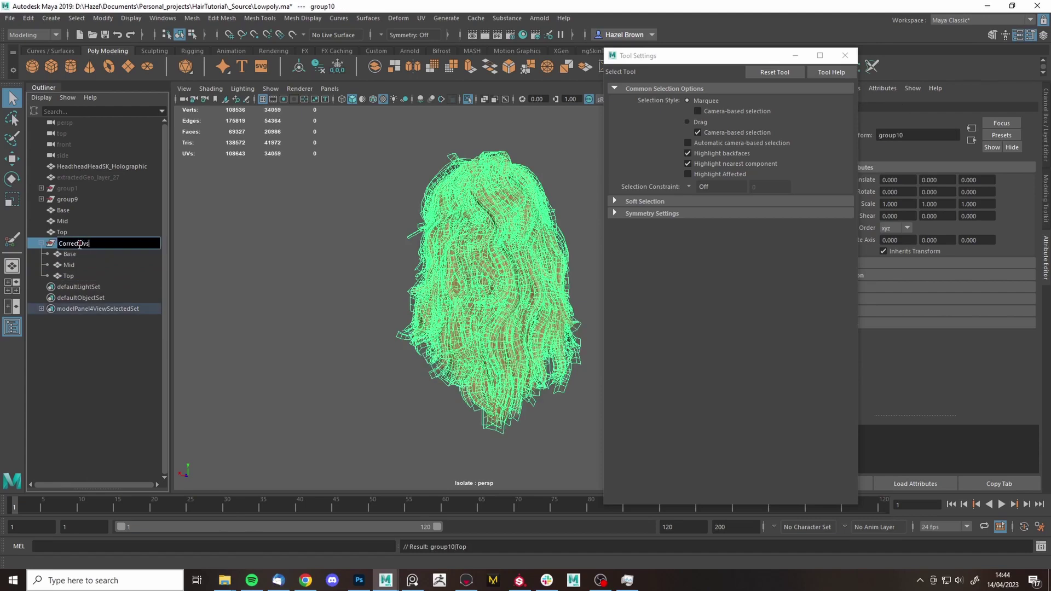
{"action": "key", "text": "Return"}
- Turn off viewport isolation and hide group9
{"action": "key", "text": "f"}
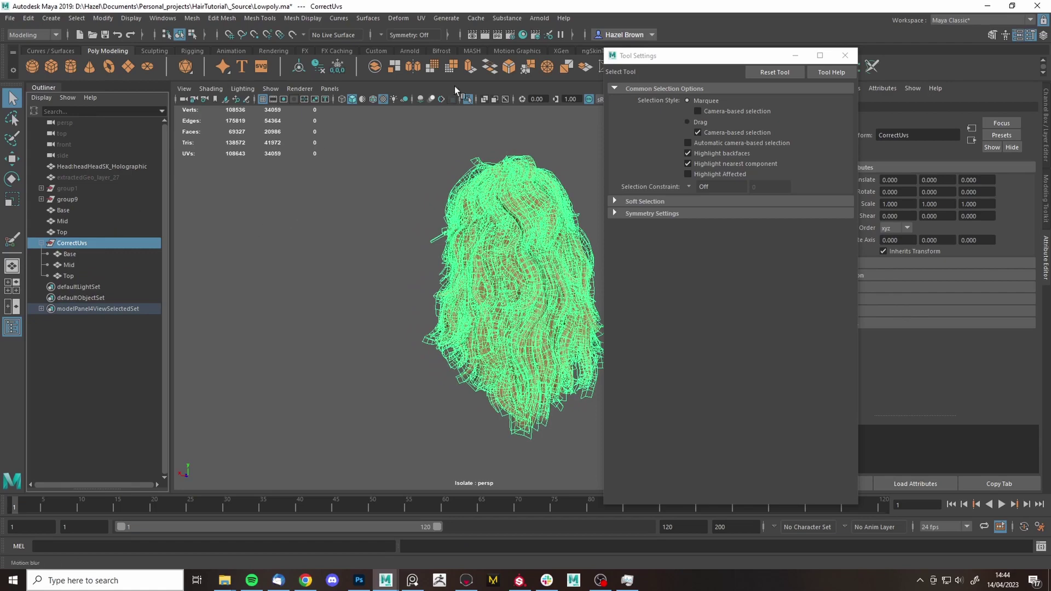
{"action": "left_click", "coordinate": [467, 100]}
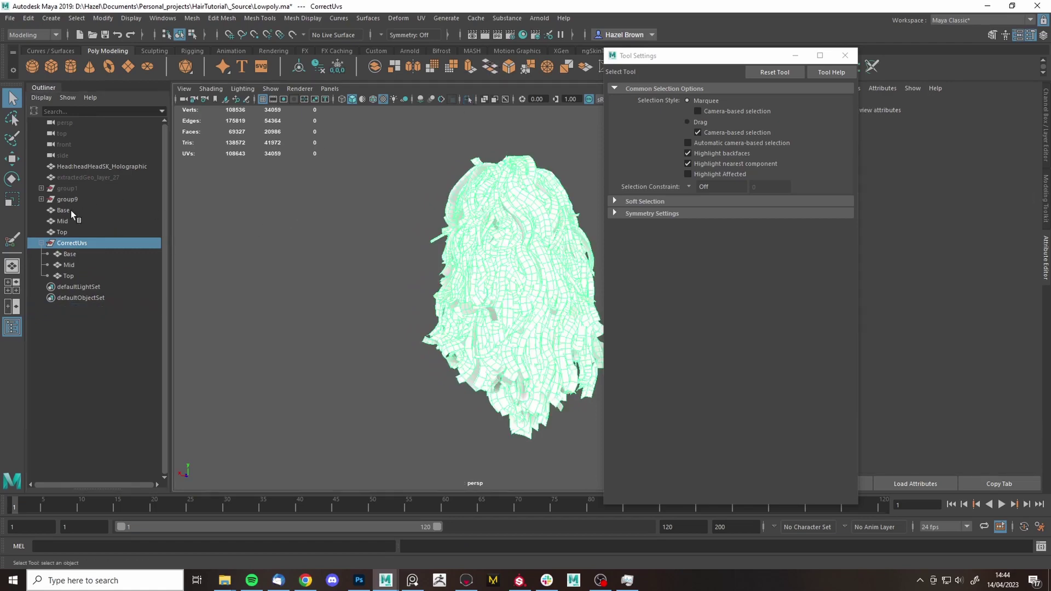
{"action": "left_click", "coordinate": [86, 197]}
{"action": "key", "text": "ctrl+h"}
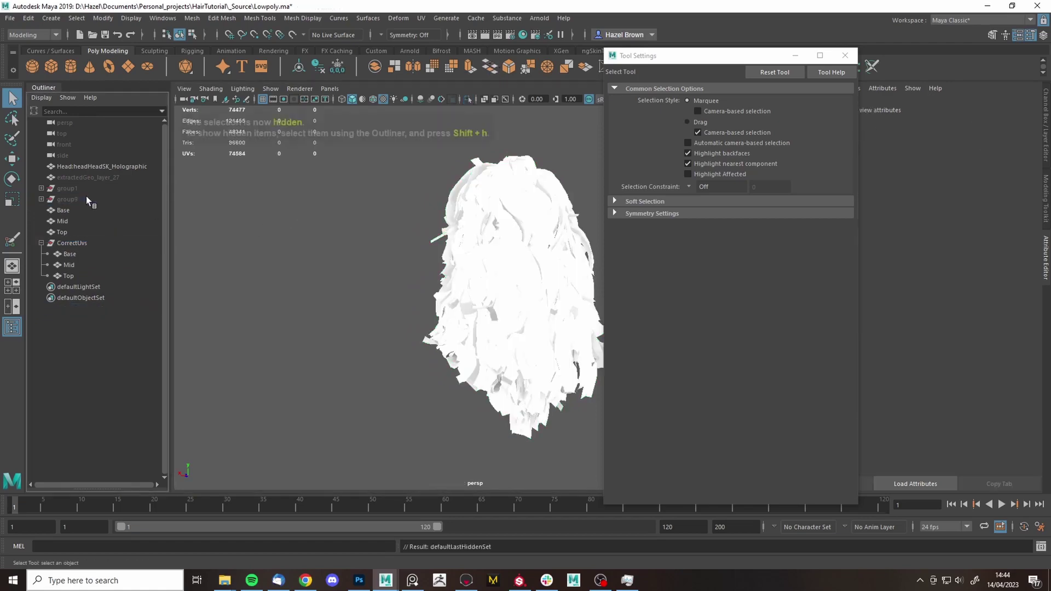
- Transfer the current color set from the original Base mesh to the CorrectUvs Base mesh, using Topology sample space and UV sets off
{"action": "left_click", "coordinate": [63, 211]}
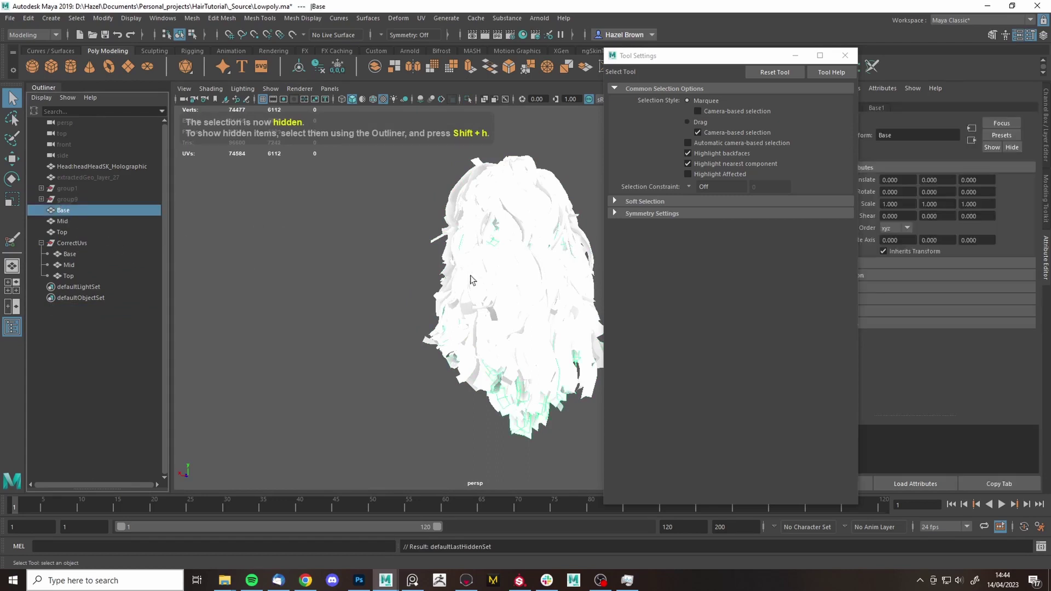
{"action": "left_click_drag", "start_coordinate": [474, 282], "coordinate": [510, 284], "text": "alt"}
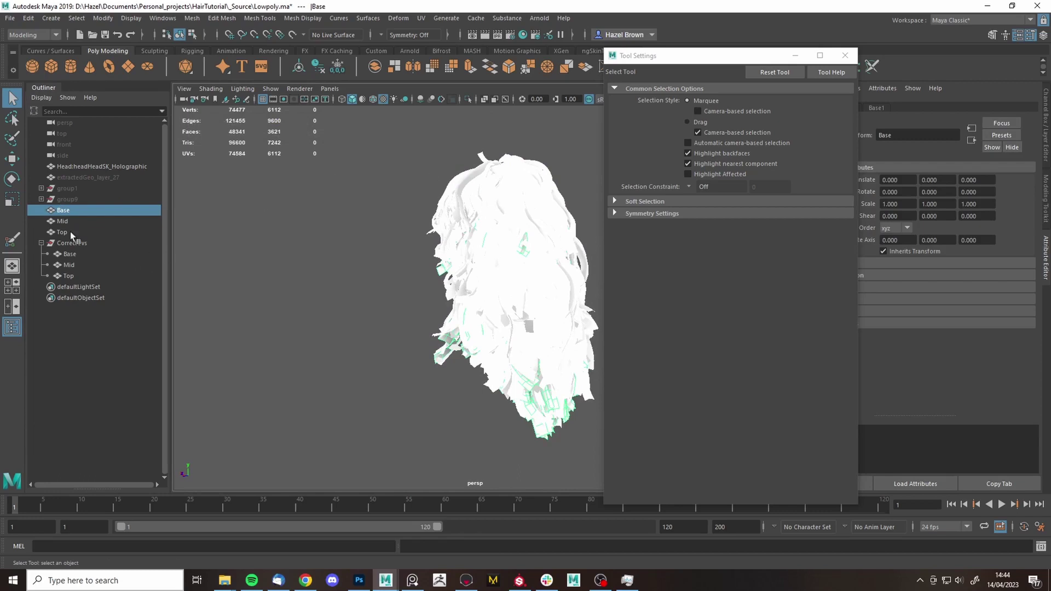
{"action": "left_click_drag", "start_coordinate": [413, 260], "coordinate": [493, 262], "text": "alt"}
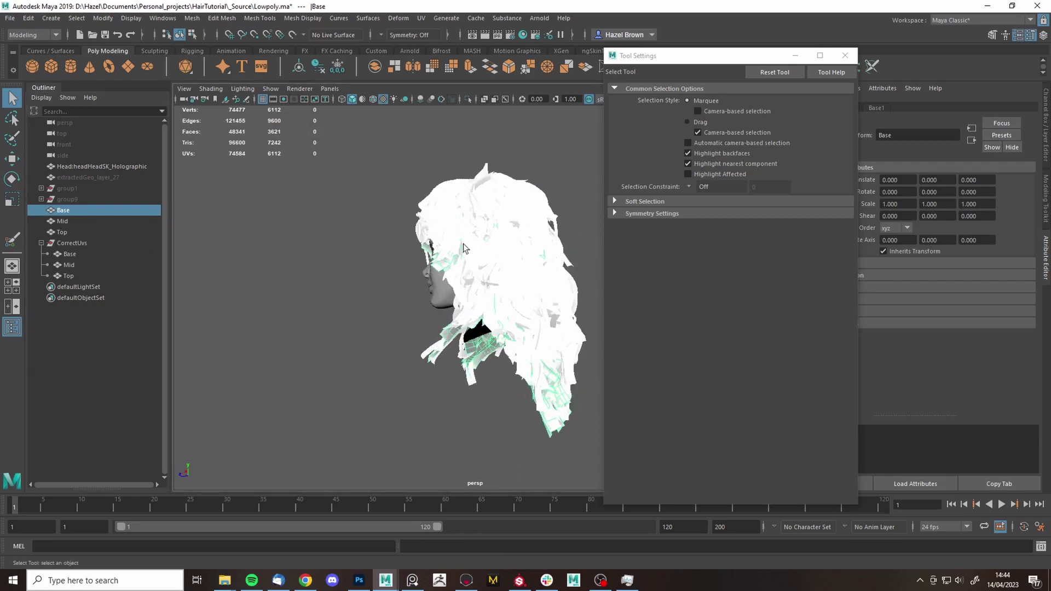
{"action": "right_click_drag", "start_coordinate": [492, 263], "coordinate": [526, 328], "text": "alt"}
{"action": "left_click_drag", "start_coordinate": [492, 339], "coordinate": [432, 383], "text": "alt"}
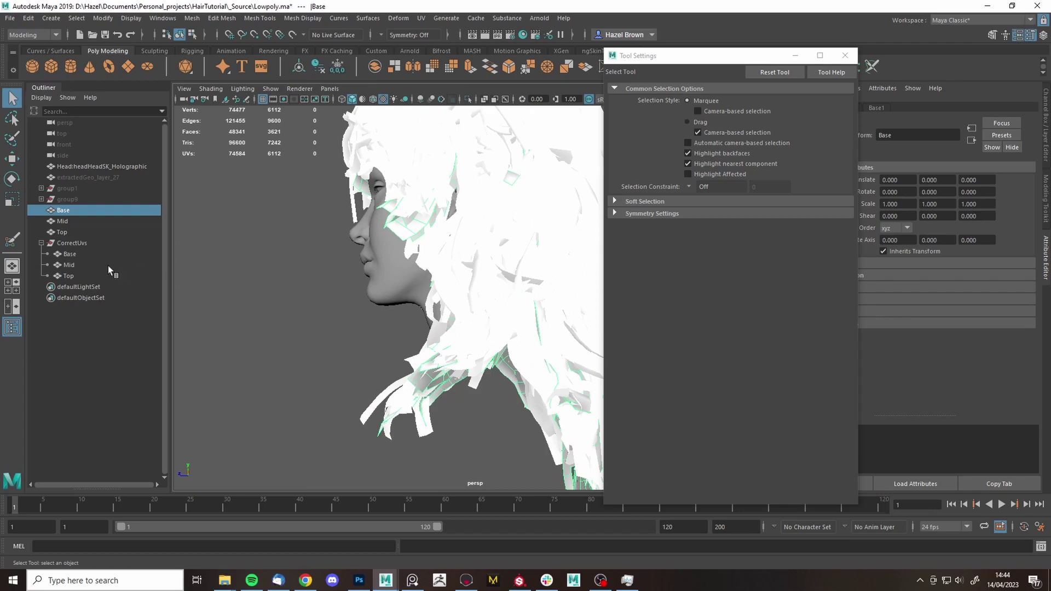
{"action": "left_click", "coordinate": [74, 253], "text": "ctrl"}
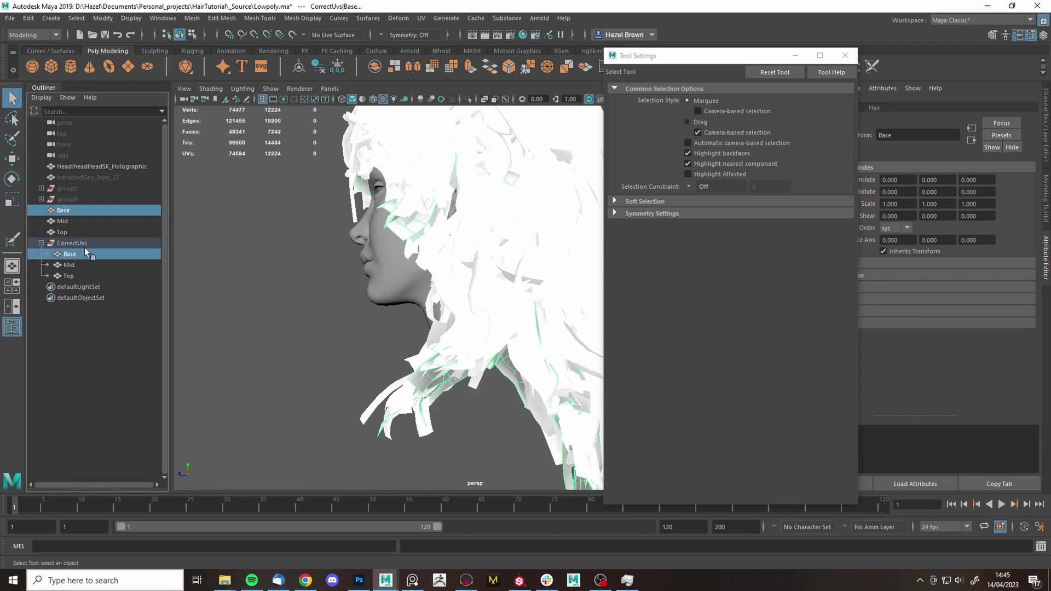
{"action": "left_click", "coordinate": [196, 18]}
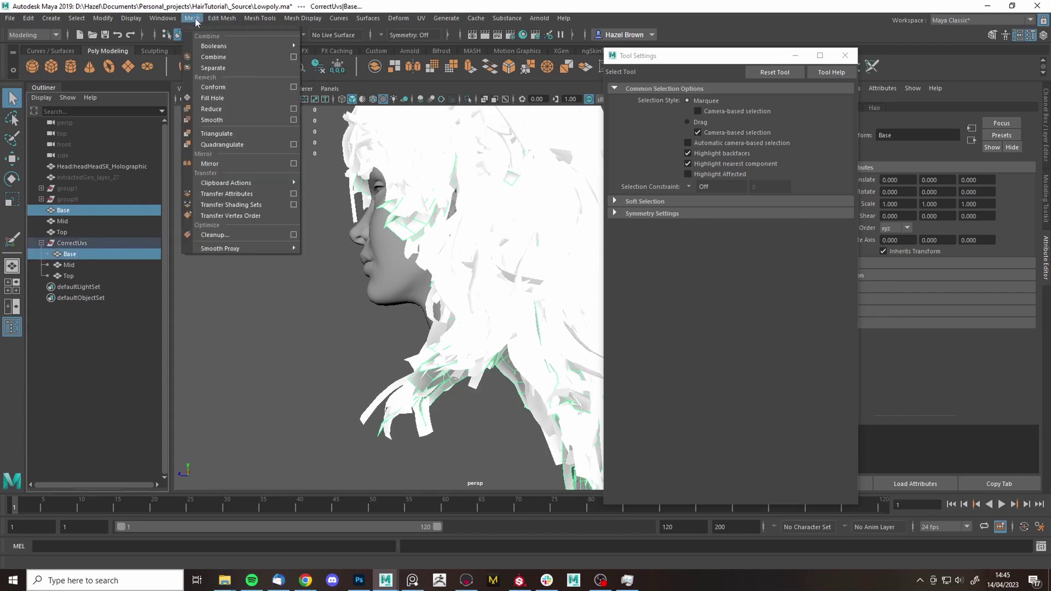
{"action": "left_click", "coordinate": [293, 195]}
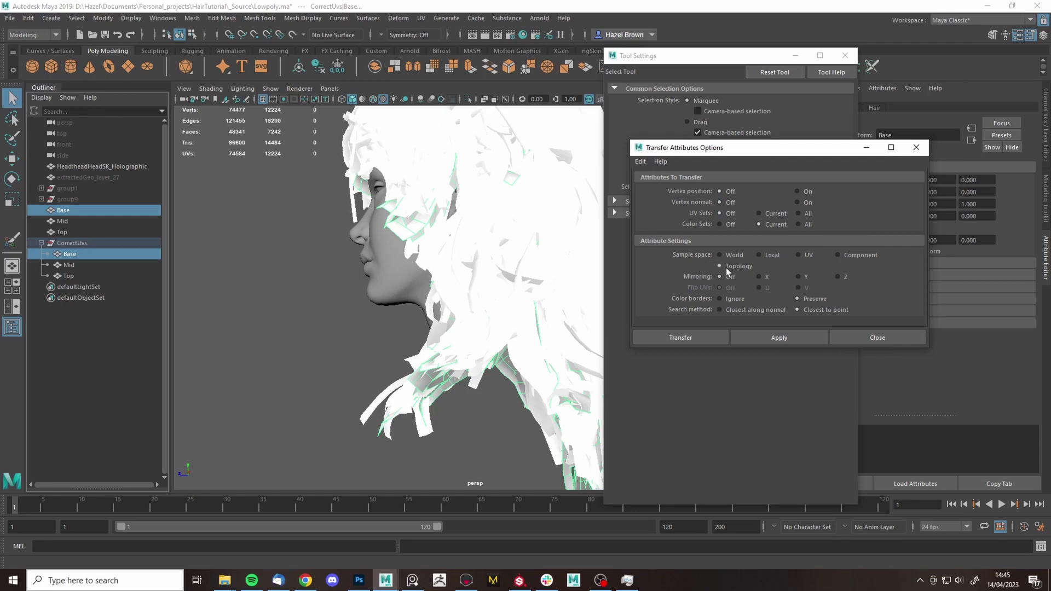
{"action": "left_click", "coordinate": [698, 337]}
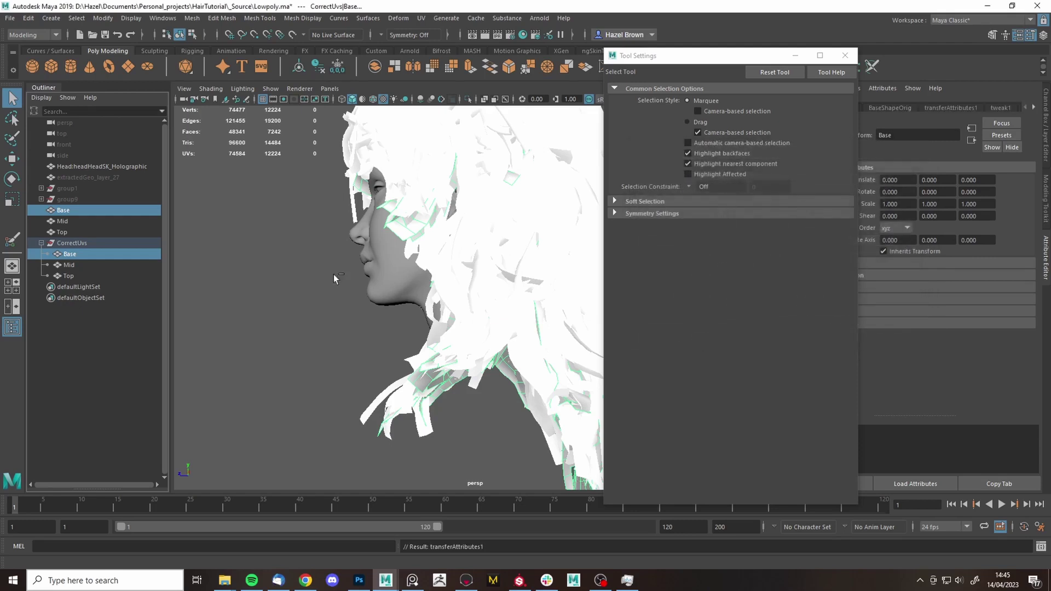
- Isolate the CorrectUvs Base mesh to check its vertex shading and its layout in the UV Editor, and restore the full view
{"action": "left_click", "coordinate": [116, 253]}
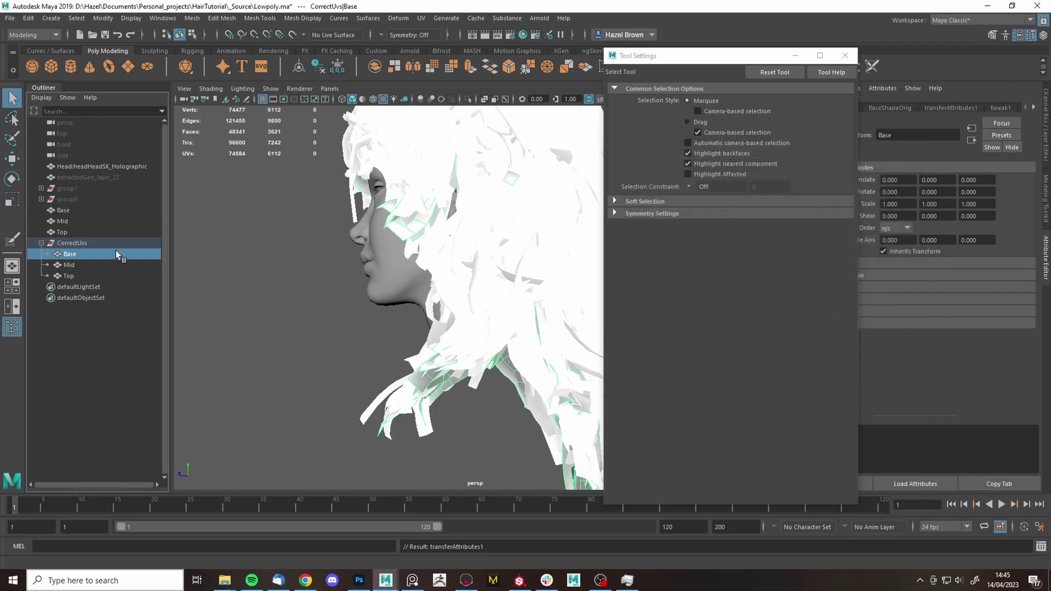
{"action": "left_click", "coordinate": [468, 95]}
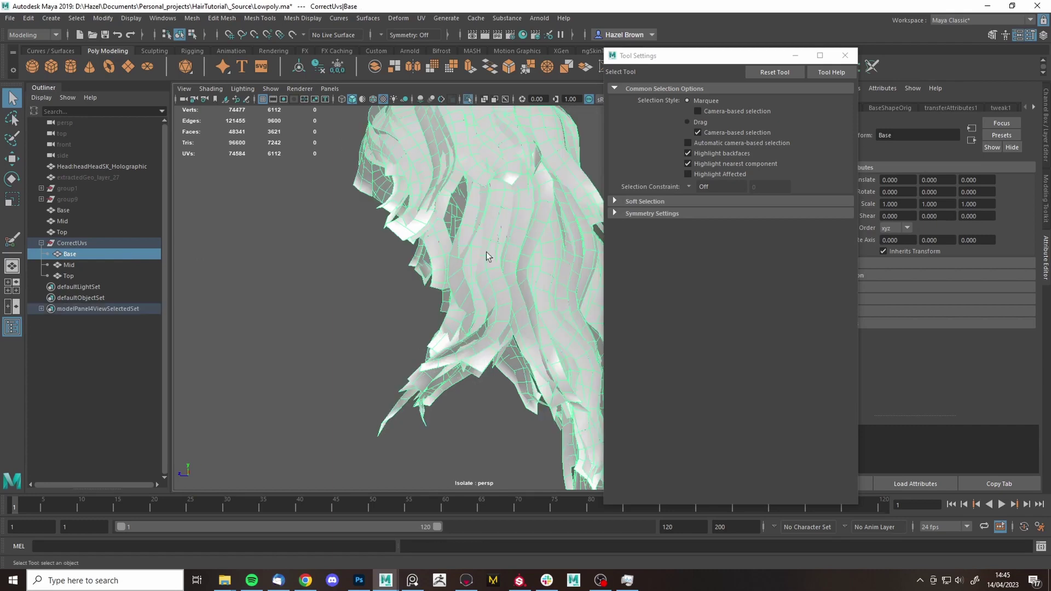
{"action": "left_click_drag", "start_coordinate": [468, 346], "coordinate": [473, 272], "text": "alt"}
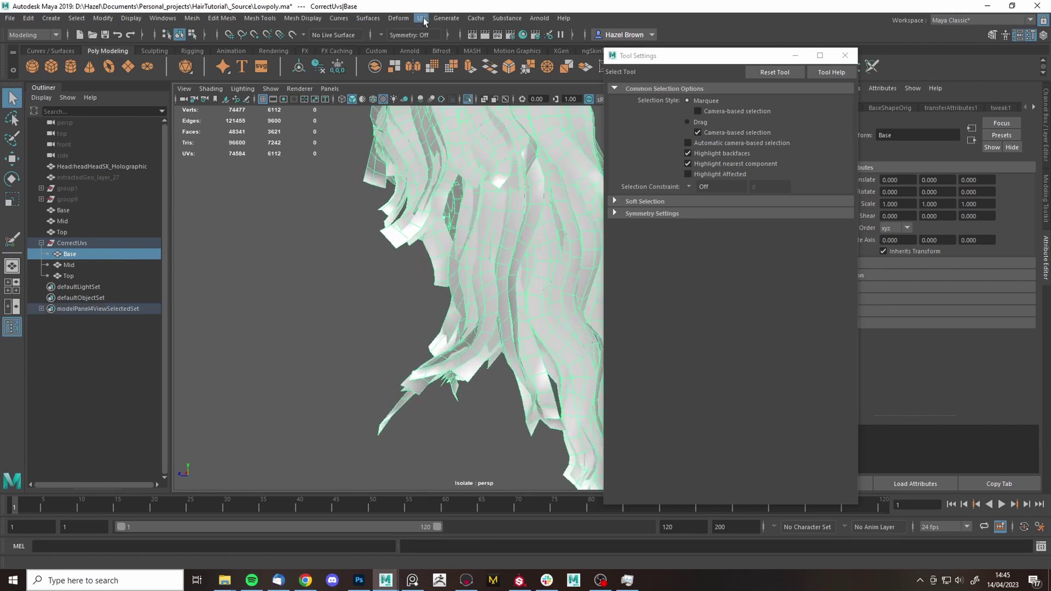
{"action": "left_click", "coordinate": [446, 17]}
{"action": "left_click", "coordinate": [433, 48]}
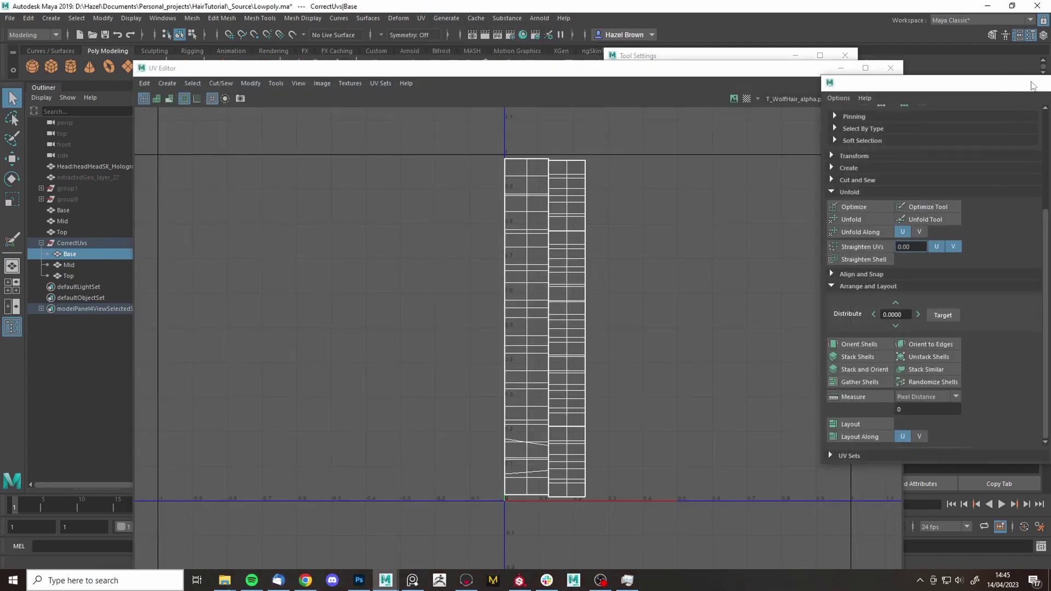
{"action": "left_click", "coordinate": [1038, 83]}
{"action": "left_click", "coordinate": [890, 67]}
{"action": "left_click", "coordinate": [468, 99]}
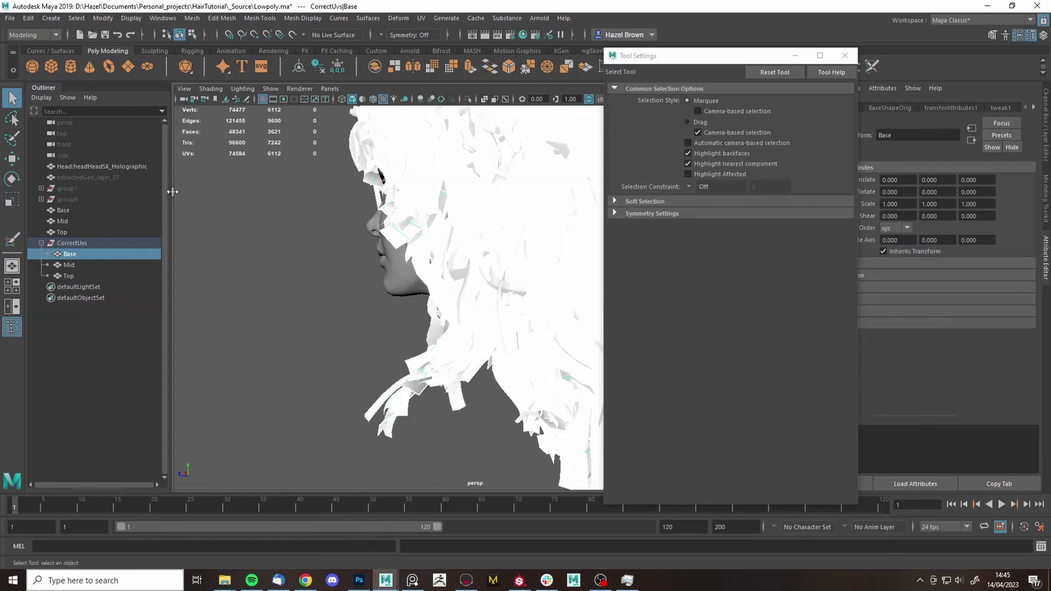
- Transfer the vertex colors from the original Mid mesh to the CorrectUvs Mid mesh with the same Transfer Attributes settings
{"action": "left_click", "coordinate": [71, 222]}
{"action": "left_click", "coordinate": [77, 262], "text": "ctrl"}
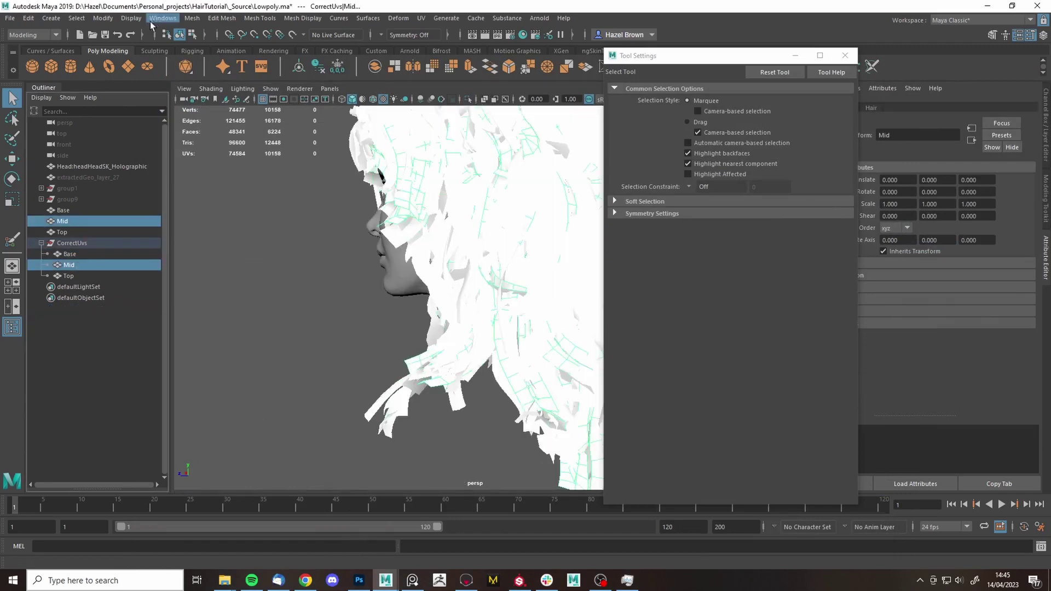
{"action": "left_click", "coordinate": [192, 18]}
{"action": "left_click", "coordinate": [241, 183]}
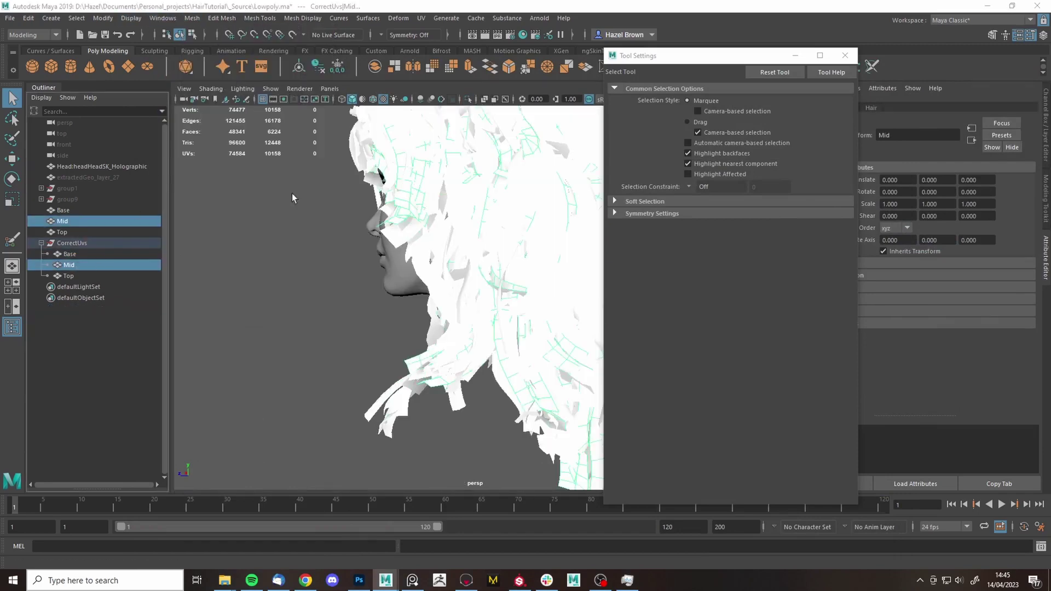
- Transfer the vertex colors from the original Top mesh to the CorrectUvs Top mesh with the same Transfer Attributes settings
{"action": "left_click", "coordinate": [72, 233]}
{"action": "left_click", "coordinate": [72, 275], "text": "ctrl"}
{"action": "left_click", "coordinate": [192, 18]}
{"action": "left_click", "coordinate": [225, 193]}
- Export the CorrectUvs group as an FBX into the HairTutorial folder, replacing the existing WolfCut file
{"action": "left_click", "coordinate": [98, 242]}
{"action": "left_click", "coordinate": [10, 18]}
{"action": "left_click", "coordinate": [33, 159]}
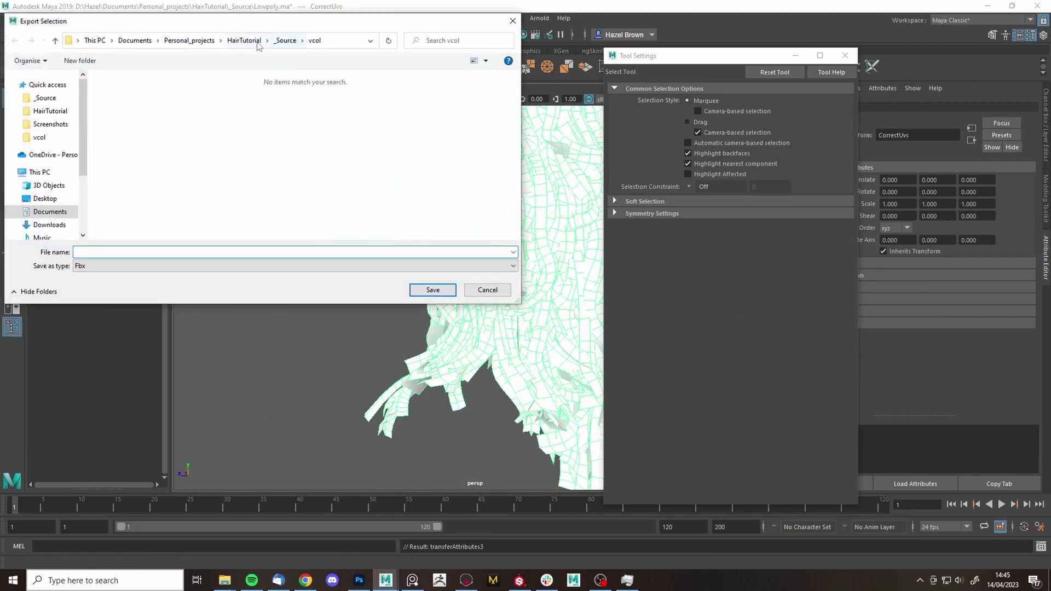
{"action": "left_click", "coordinate": [243, 40]}
{"action": "left_click", "coordinate": [126, 167]}
{"action": "left_click", "coordinate": [433, 289]}
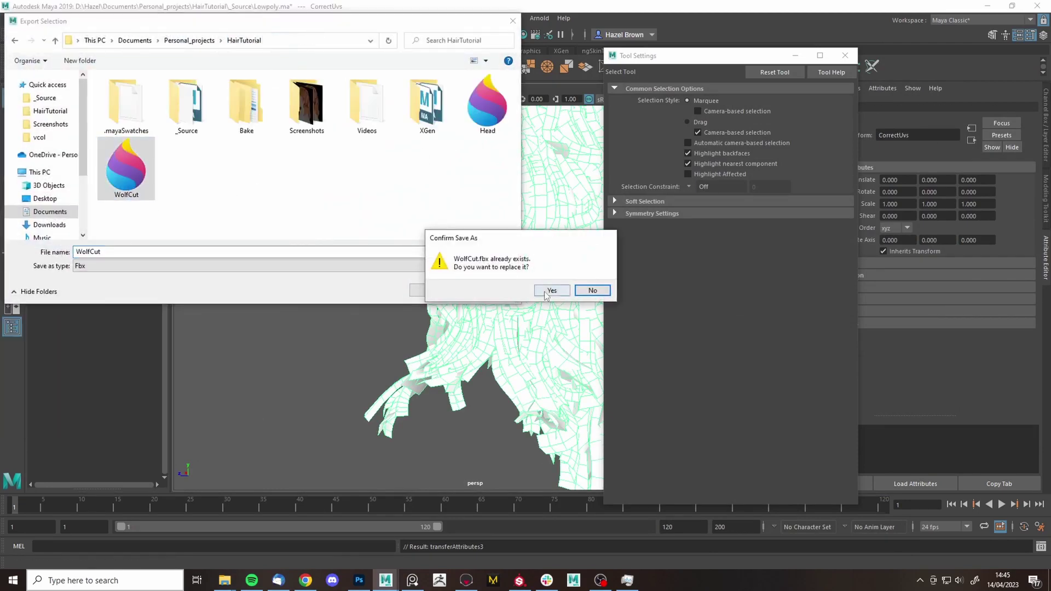
{"action": "left_click", "coordinate": [544, 290]}
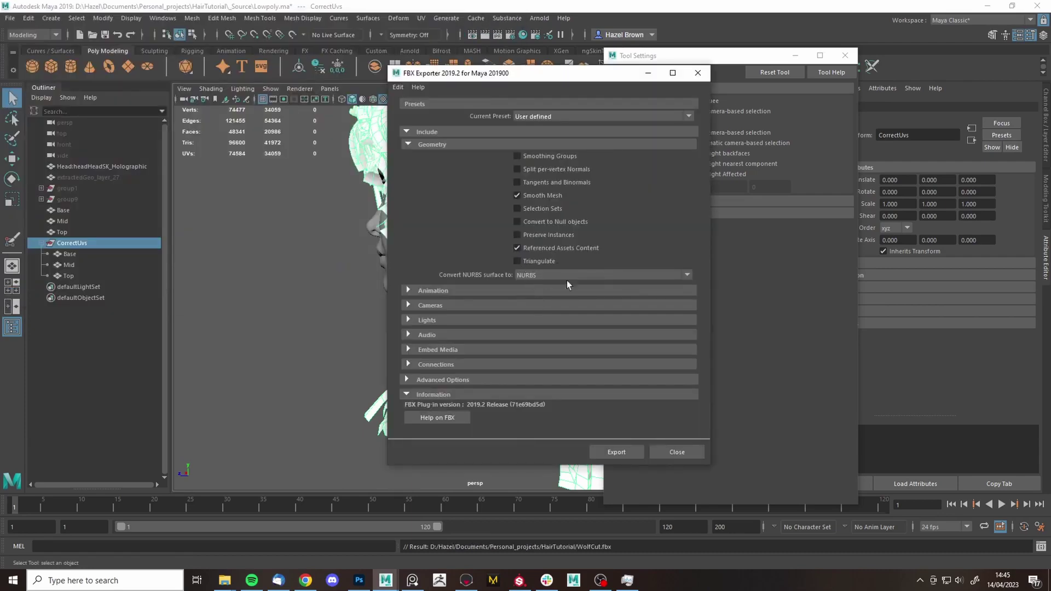
{"action": "left_click", "coordinate": [619, 451]}
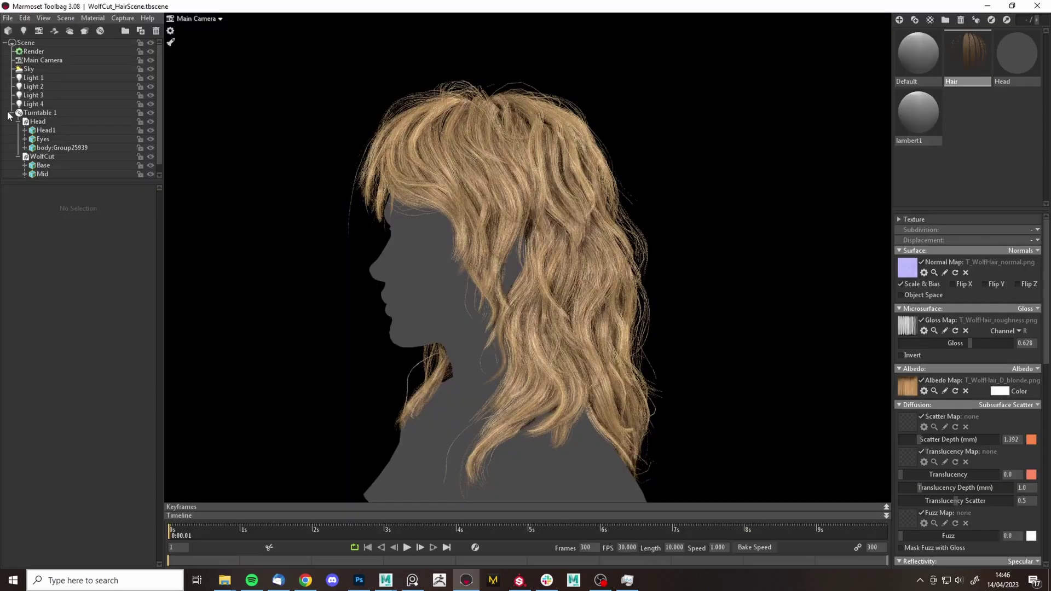
- In Marmoset Toolbag, turn off Cull Back Faces for the Mid and Top meshes of the WolfCut model
{"action": "left_click", "coordinate": [50, 165]}
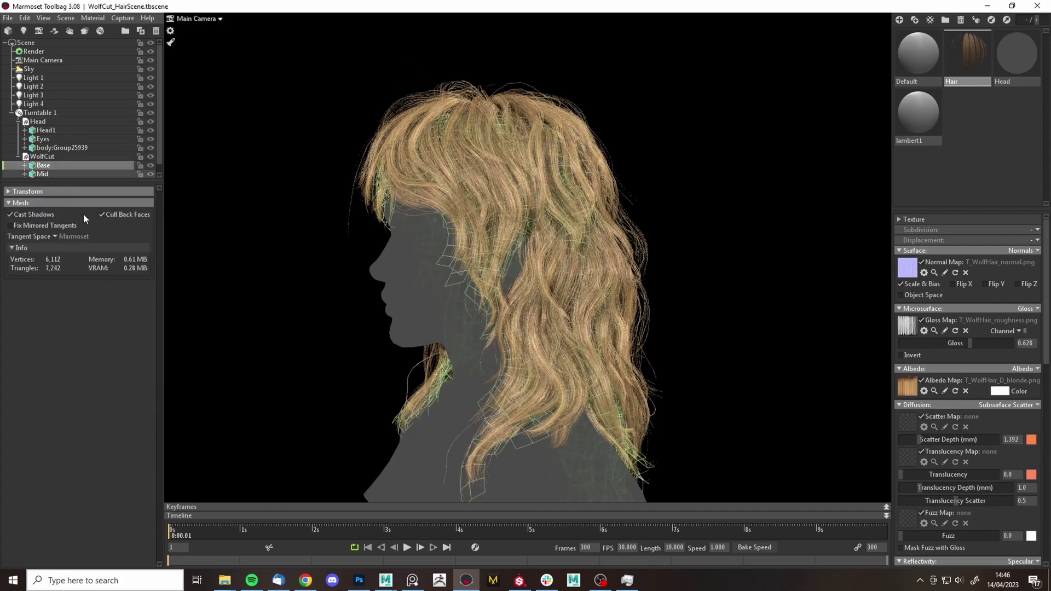
{"action": "left_click", "coordinate": [80, 173]}
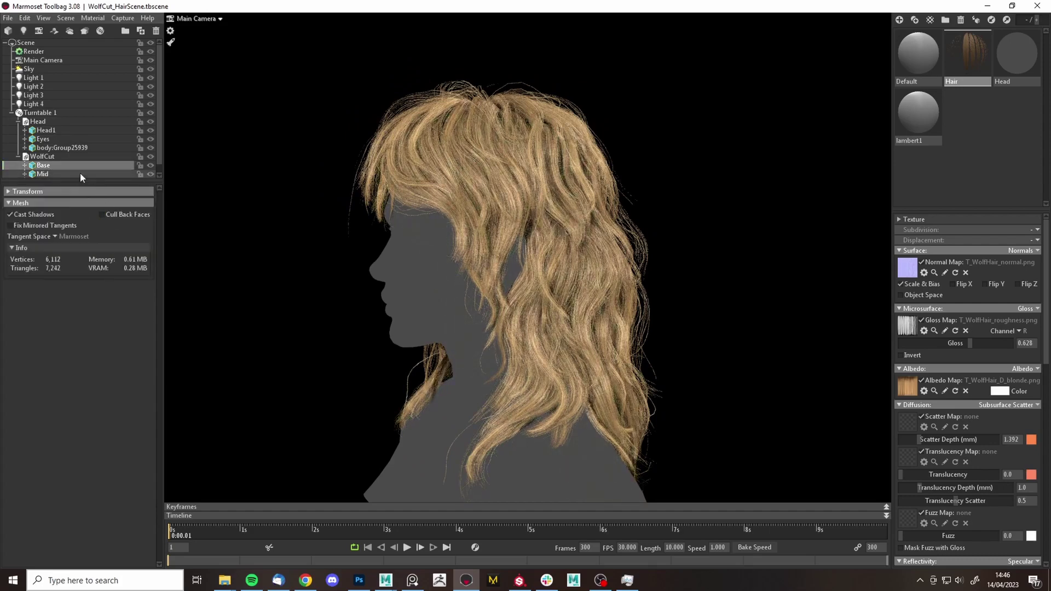
{"action": "left_click", "coordinate": [125, 215]}
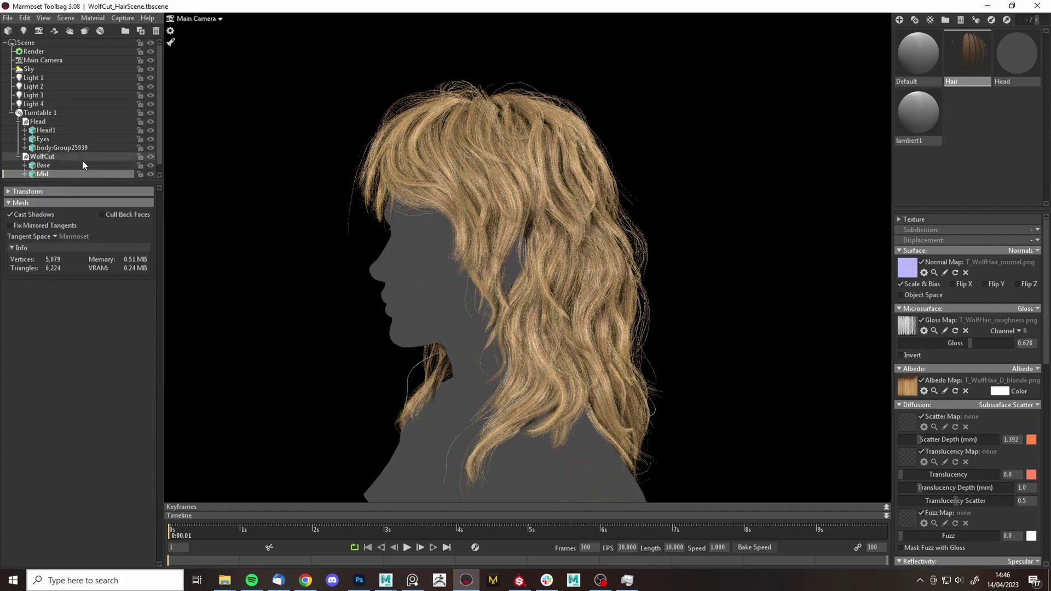
{"action": "scroll", "coordinate": [80, 162], "scroll_direction": "down", "scroll_amount": 1}
{"action": "left_click", "coordinate": [51, 173]}
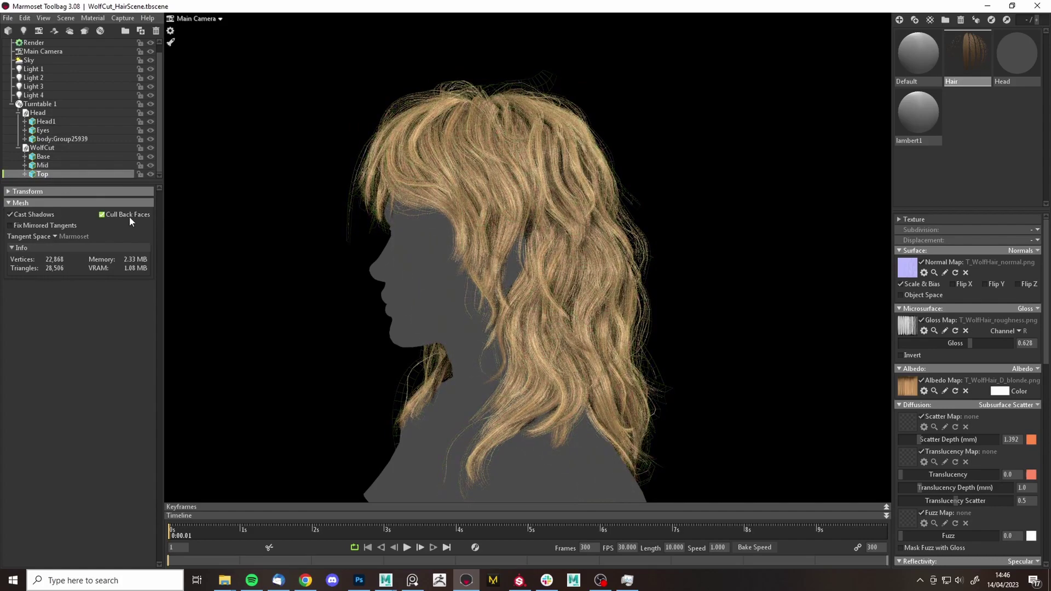
{"action": "left_click", "coordinate": [129, 216]}
- Select the WolfCut model and set the Hair material's albedo mode to Vertex Color
{"action": "middle_click_drag", "start_coordinate": [457, 341], "coordinate": [462, 299], "text": "alt"}
{"action": "left_click_drag", "start_coordinate": [462, 299], "coordinate": [506, 317], "text": "alt"}
{"action": "left_click", "coordinate": [49, 148]}
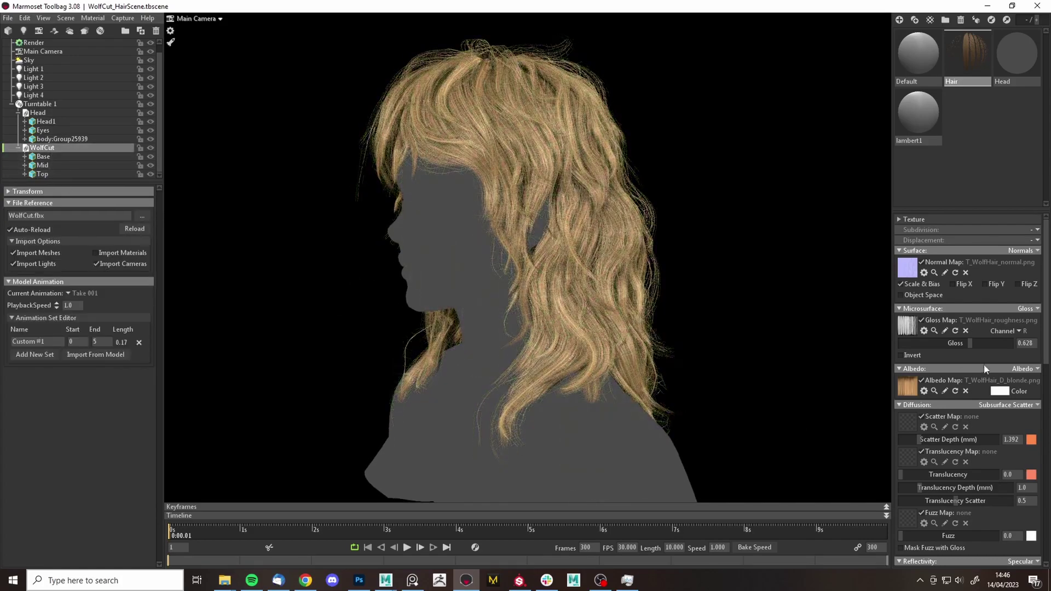
{"action": "left_click", "coordinate": [1021, 369]}
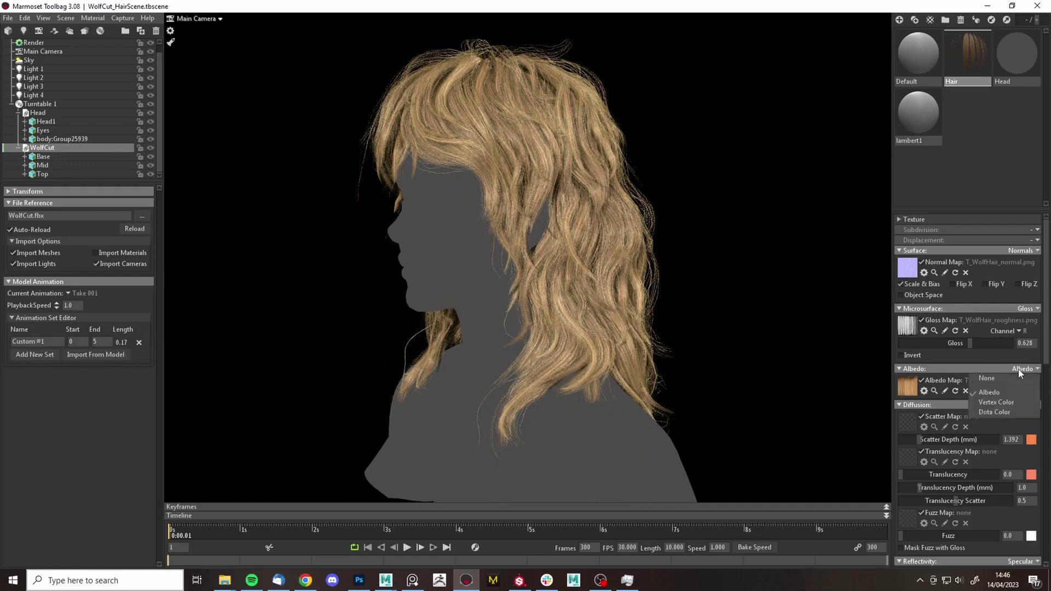
{"action": "left_click", "coordinate": [1003, 405]}
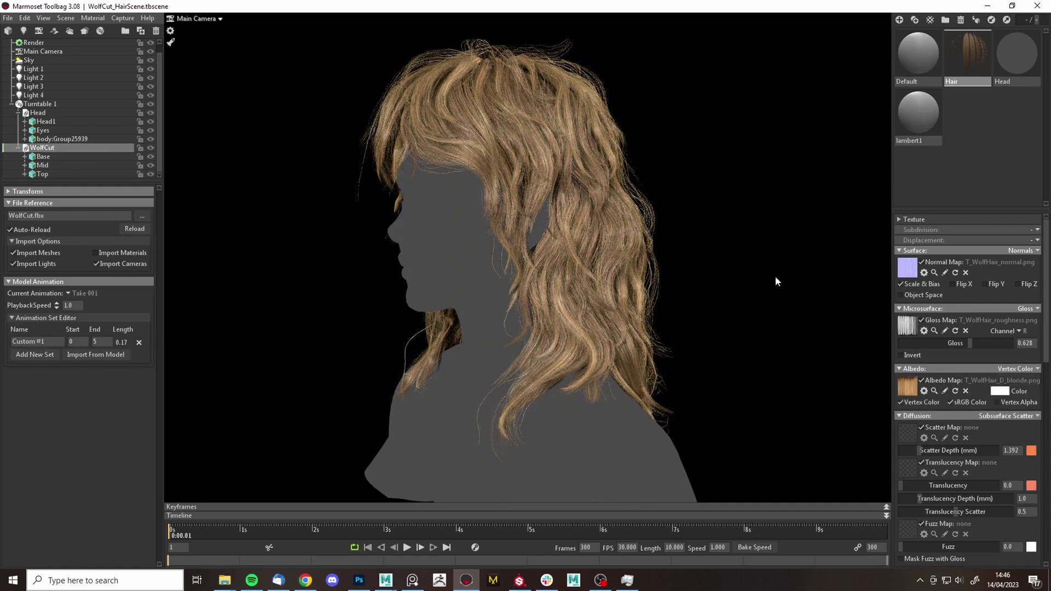
- Switch the Hair material's albedo mode to Albedo and back to Vertex Color to compare the shading
{"action": "left_click", "coordinate": [1006, 369]}
{"action": "left_click", "coordinate": [1017, 368]}
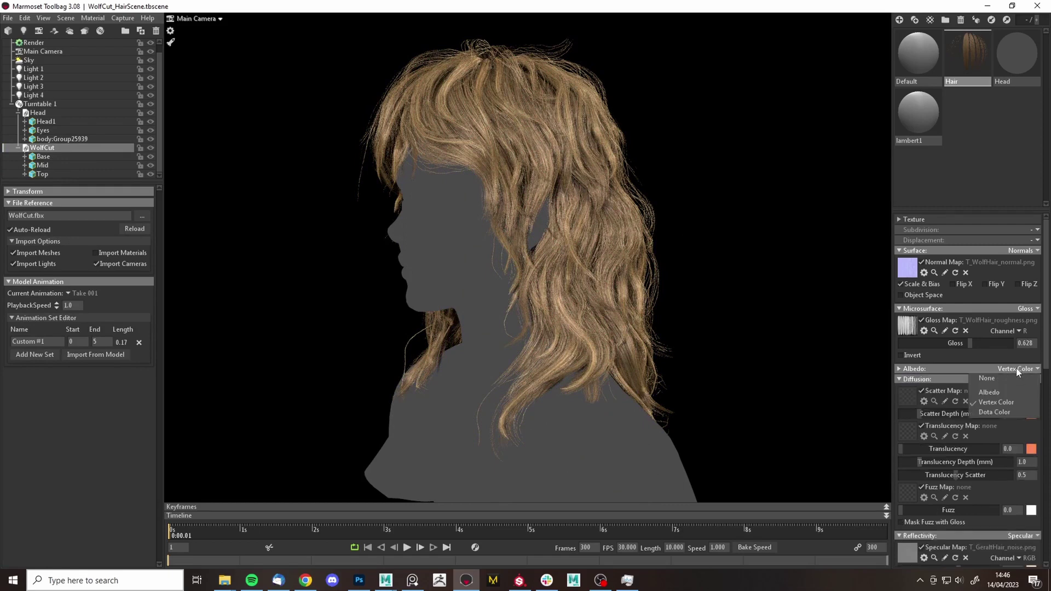
{"action": "left_click", "coordinate": [897, 368]}
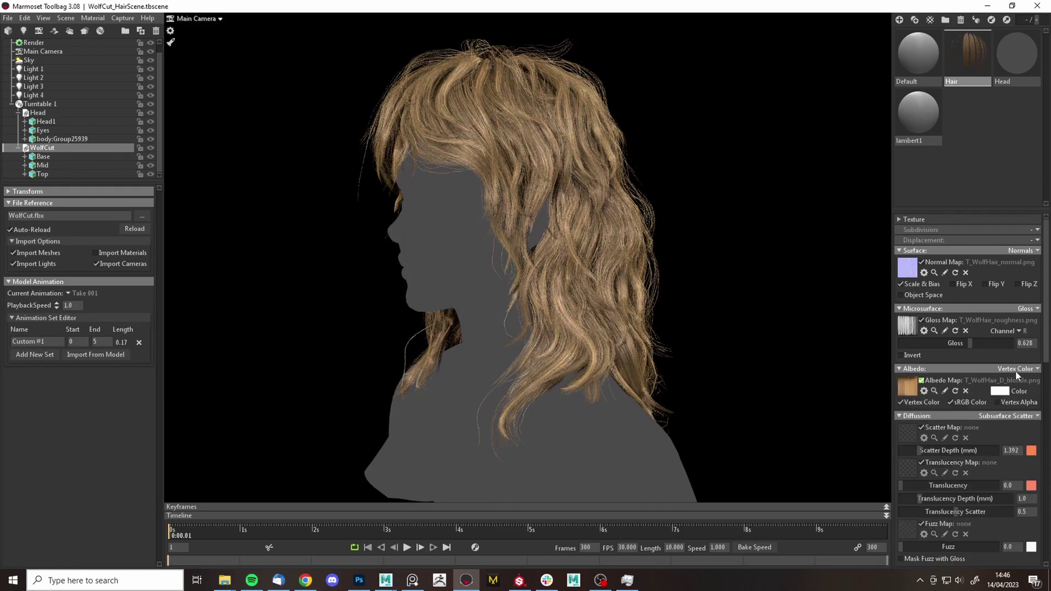
{"action": "left_click", "coordinate": [982, 390]}
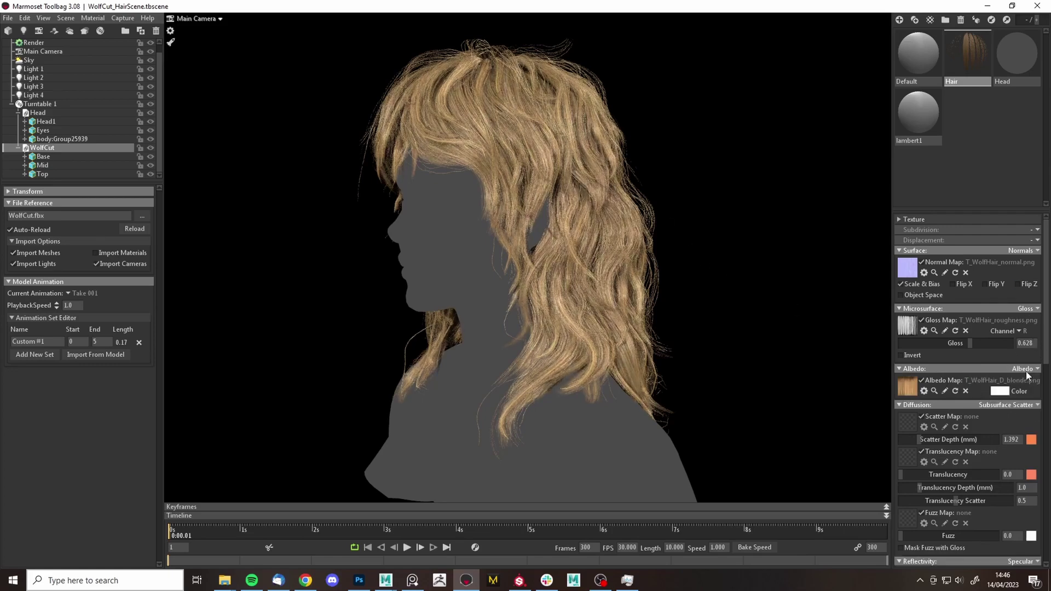
{"action": "left_click", "coordinate": [1028, 370]}
{"action": "left_click", "coordinate": [1000, 401]}
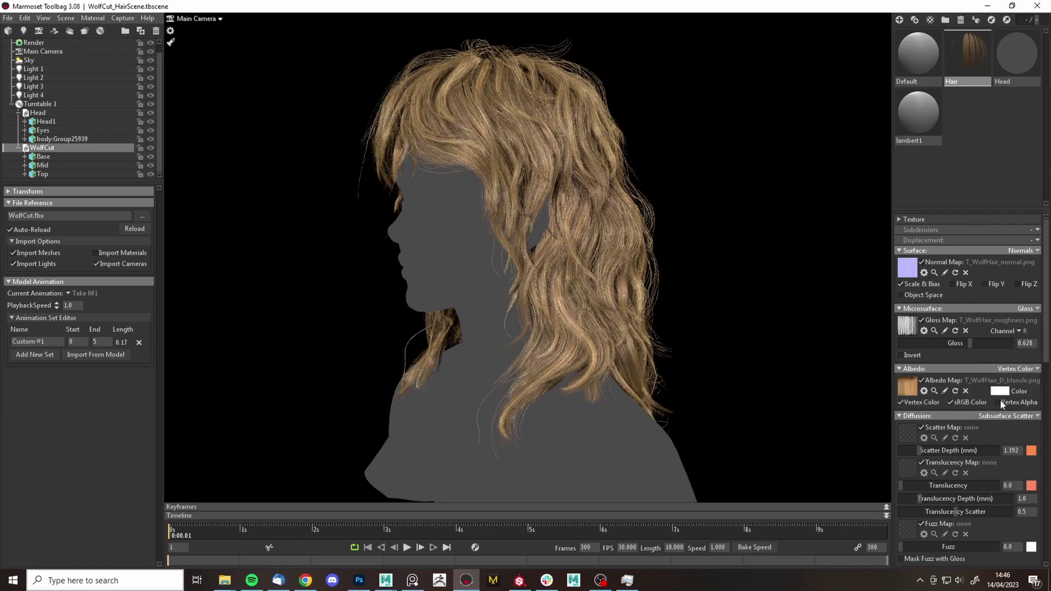
- Compare the Albedo and Vertex Color modes from behind the head, restore Vertex Color, and inspect the hair from the side
{"action": "left_click_drag", "start_coordinate": [794, 329], "coordinate": [676, 326]}
{"action": "left_click", "coordinate": [1015, 370]}
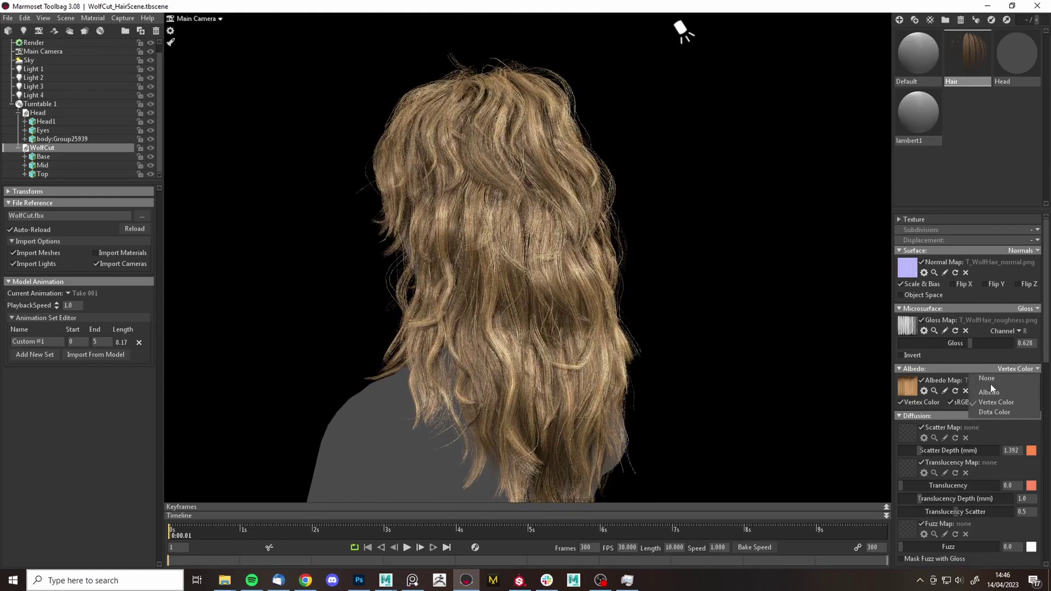
{"action": "left_click", "coordinate": [984, 391]}
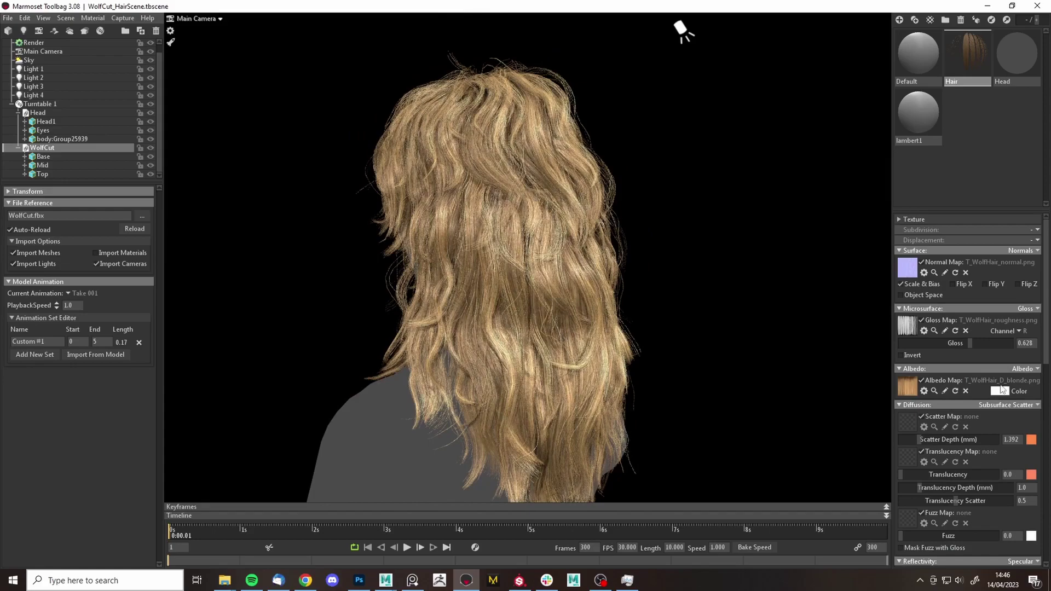
{"action": "left_click", "coordinate": [1022, 369]}
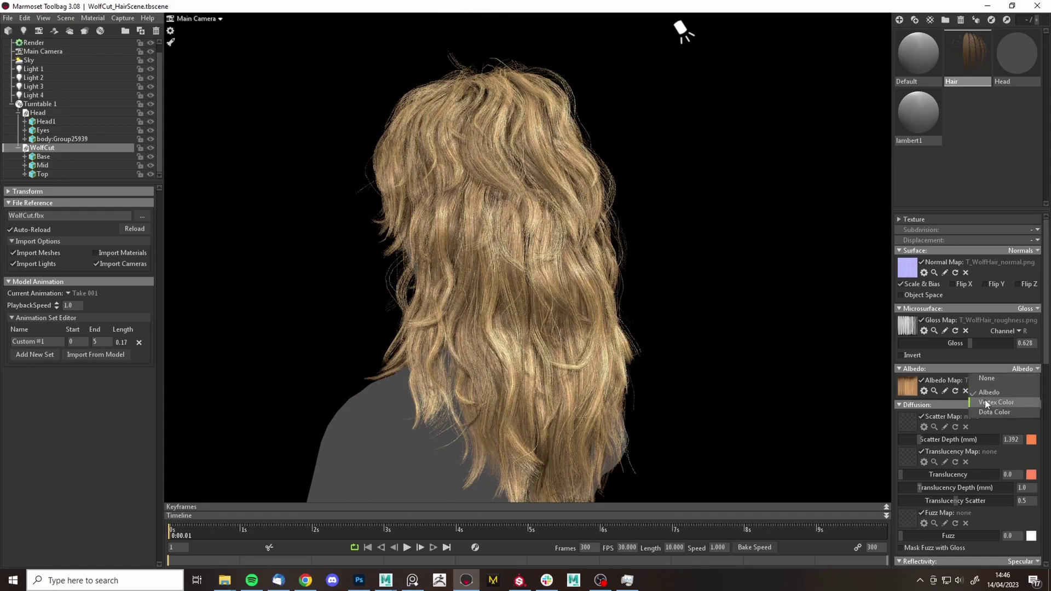
{"action": "left_click", "coordinate": [984, 402]}
{"action": "left_click_drag", "start_coordinate": [754, 340], "coordinate": [685, 302]}
{"action": "left_click_drag", "start_coordinate": [701, 256], "coordinate": [797, 248]}
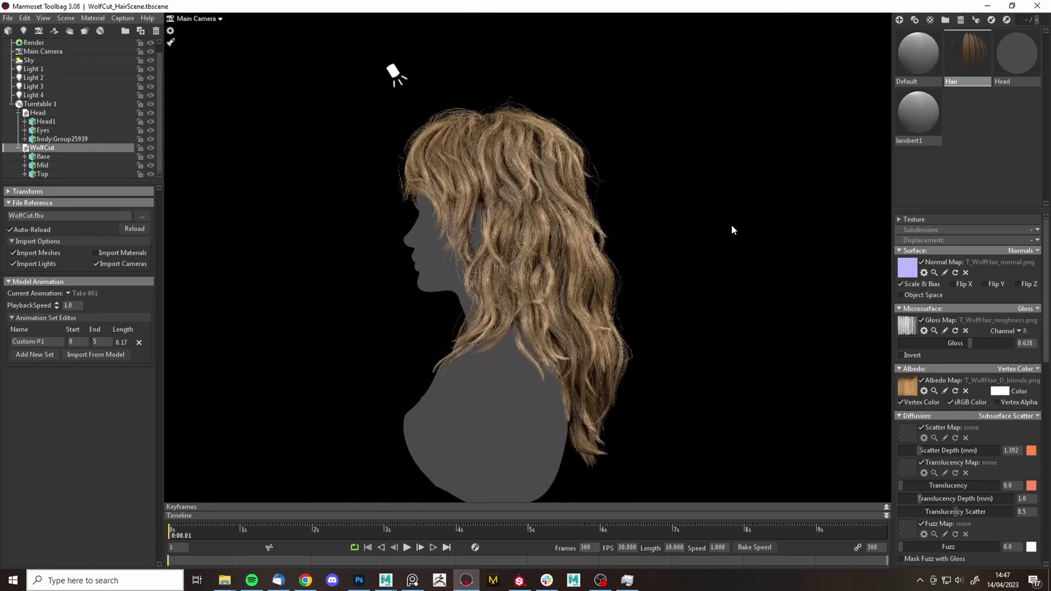
{"action": "scroll", "coordinate": [534, 252], "scroll_direction": "up", "scroll_amount": 5}
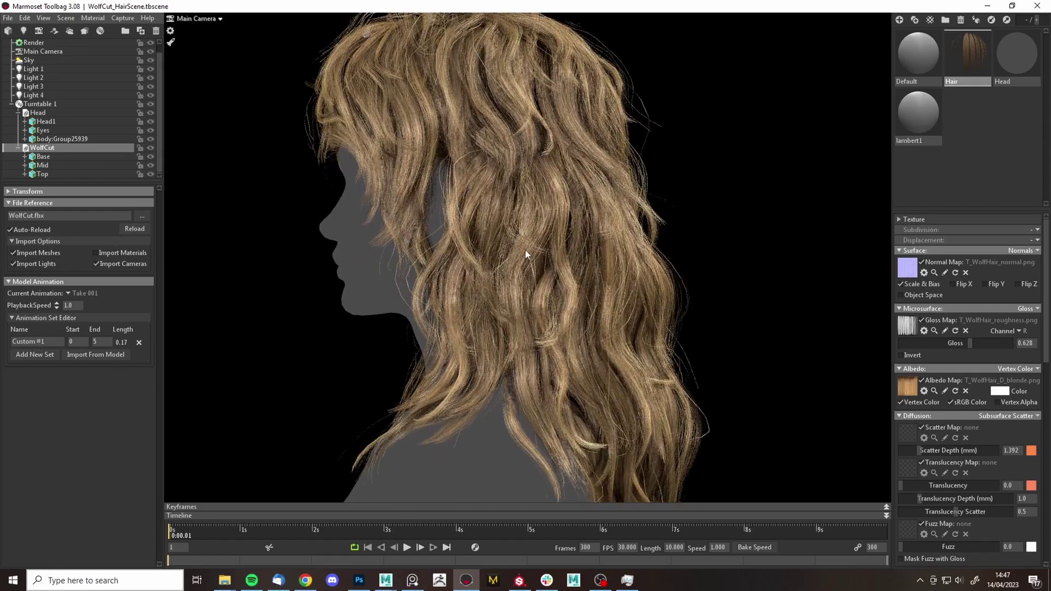
- Inspect the vertex-colored hair from the side and the back of the head
{"action": "left_click_drag", "start_coordinate": [673, 320], "coordinate": [502, 346]}
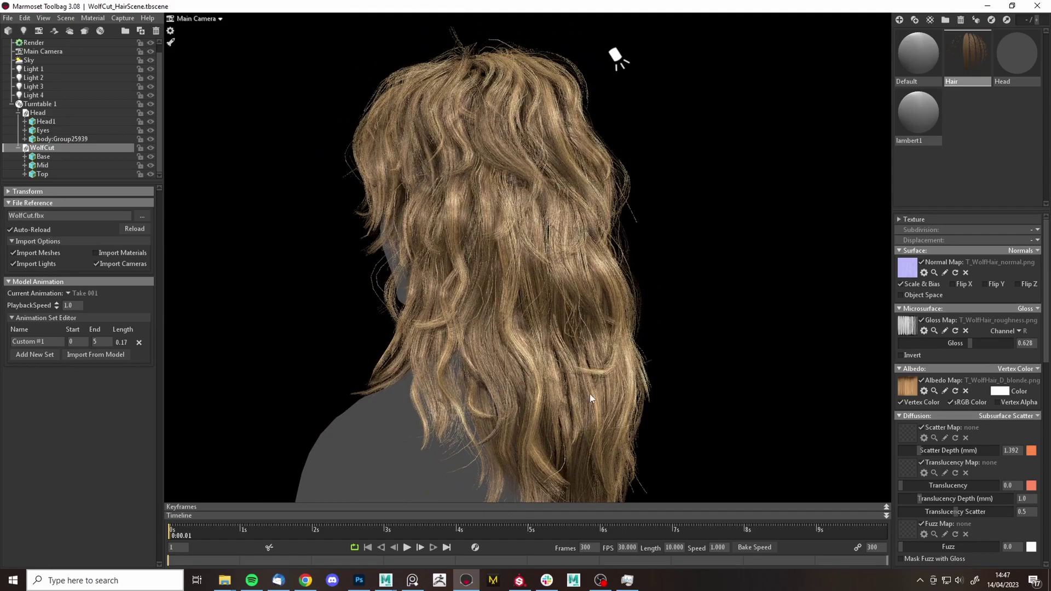
{"action": "left_click_drag", "start_coordinate": [567, 395], "coordinate": [677, 331]}
{"action": "scroll", "coordinate": [669, 310], "scroll_direction": "down", "scroll_amount": 2}
{"action": "left_click_drag", "start_coordinate": [562, 399], "coordinate": [574, 396]}
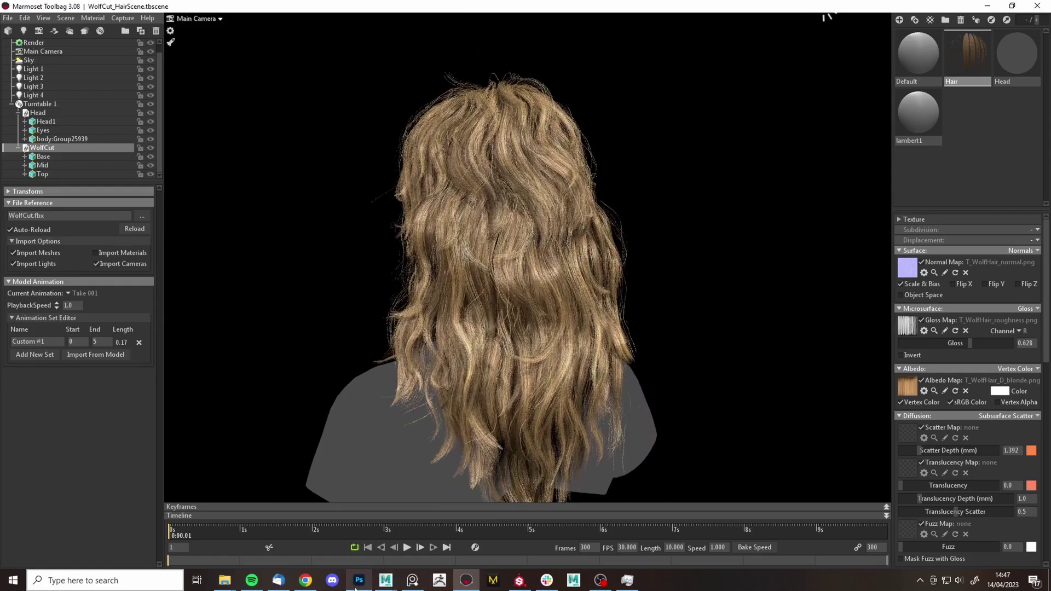
- Switch to Photoshop and set the opacity of Layer 1 in Base_Mixed_AO.png to 70%
{"action": "mouse_move", "coordinate": [359, 579]}
{"action": "left_click", "coordinate": [362, 528]}
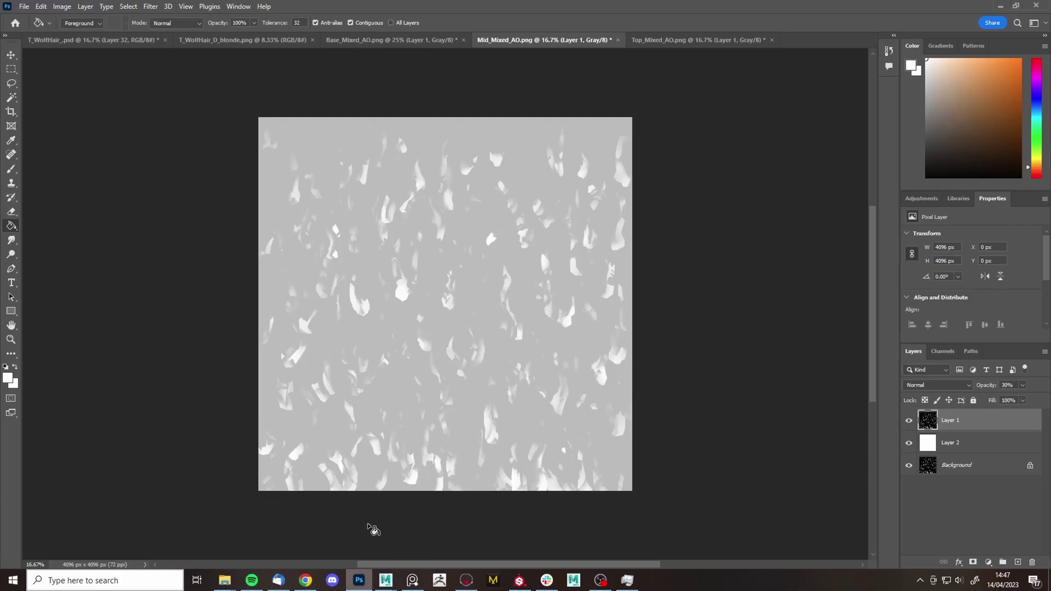
{"action": "left_click", "coordinate": [359, 42]}
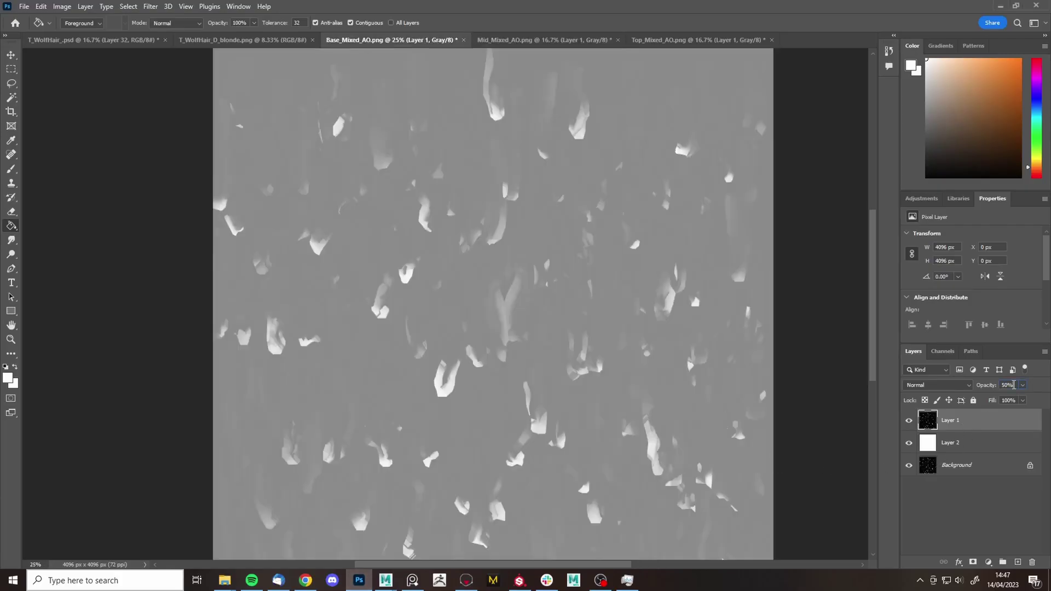
{"action": "type", "text": "60"}
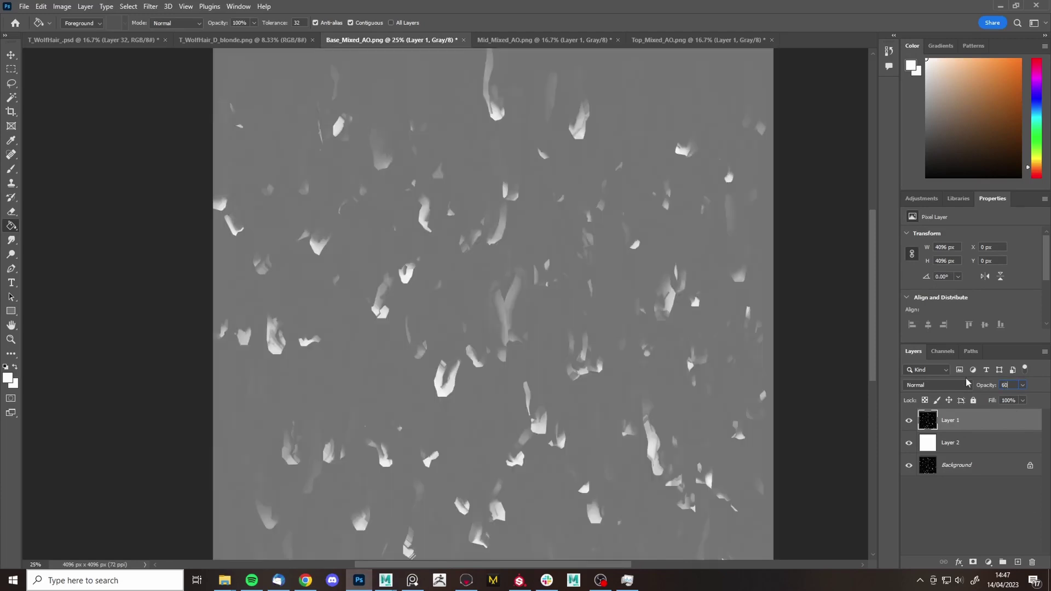
{"action": "key", "text": "BackSpace"}
{"action": "key", "text": "BackSpace"}
{"action": "type", "text": "70"}
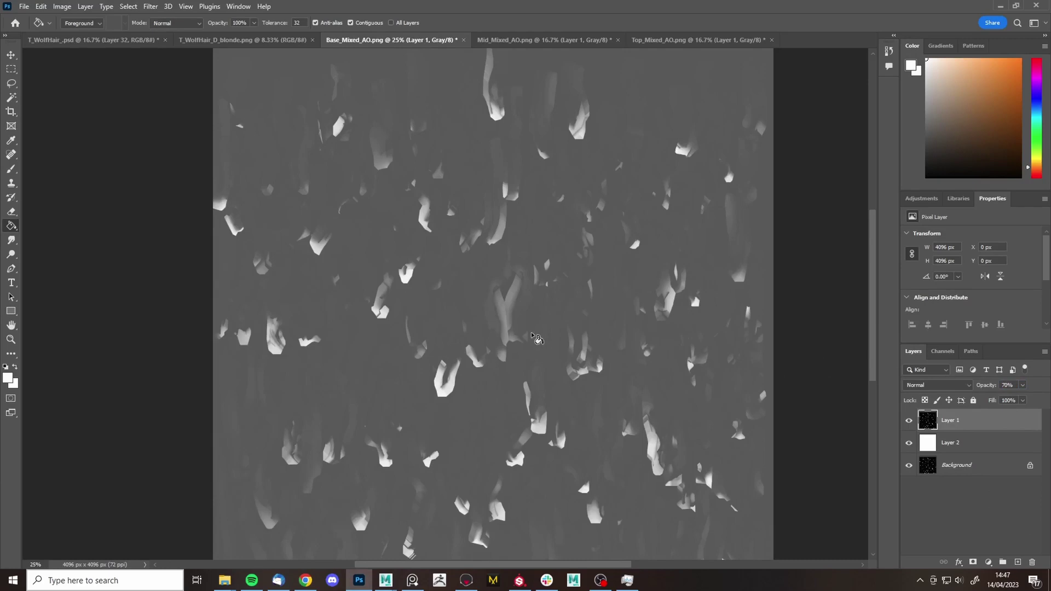
- Save the edited Base ambient occlusion image as a PNG over the existing Base_Mixed_AO.png
{"action": "key", "text": "ctrl+s"}
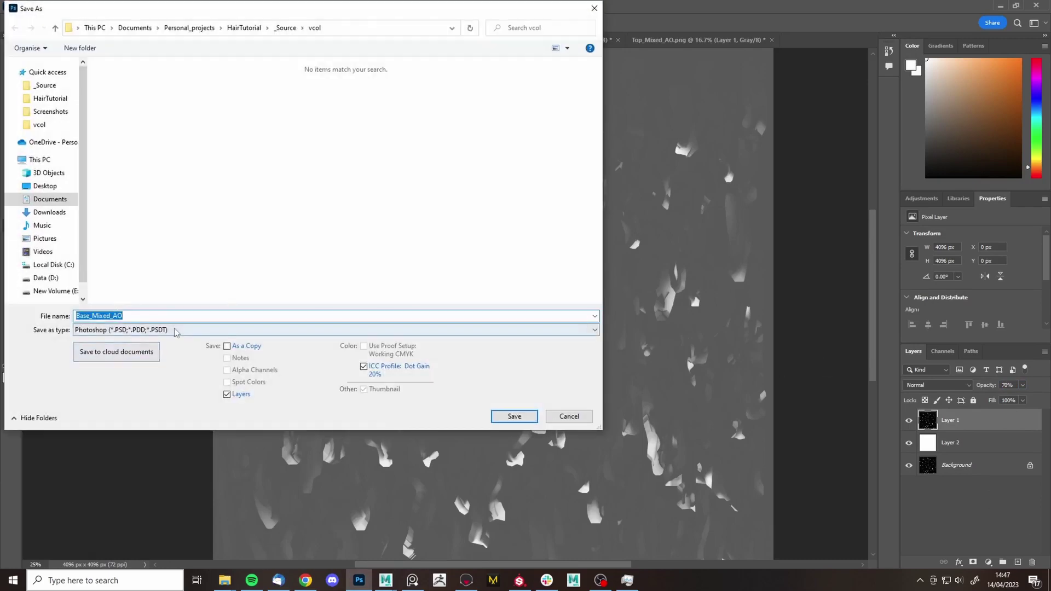
{"action": "left_click", "coordinate": [125, 329]}
{"action": "left_click", "coordinate": [125, 476]}
{"action": "double_click", "coordinate": [126, 88]}
{"action": "left_click", "coordinate": [545, 290]}
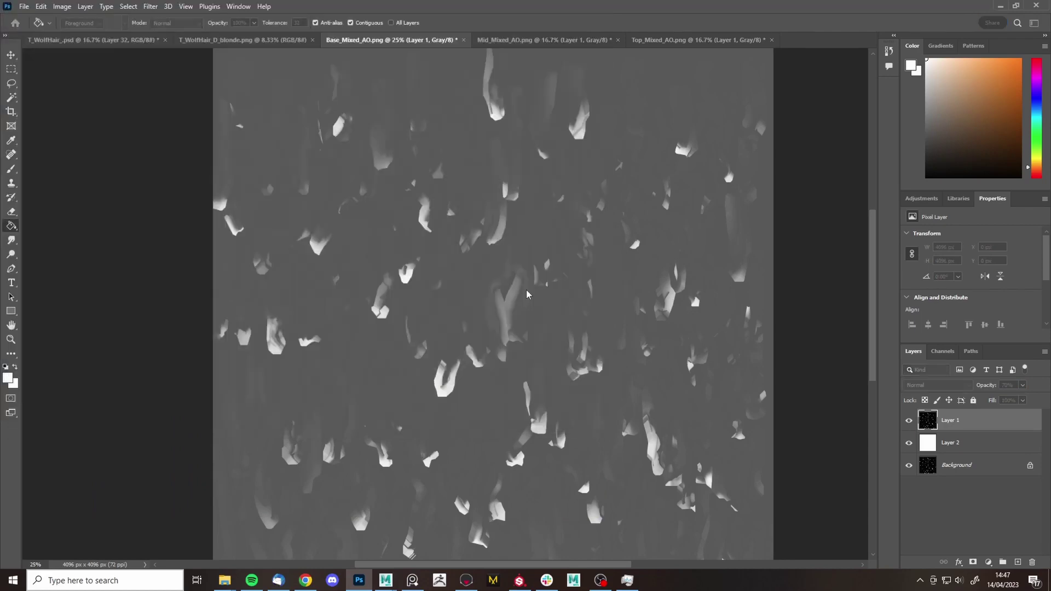
- Set the opacity of Layer 1 in Mid_Mixed_AO.png to 20%
{"action": "left_click", "coordinate": [554, 41]}
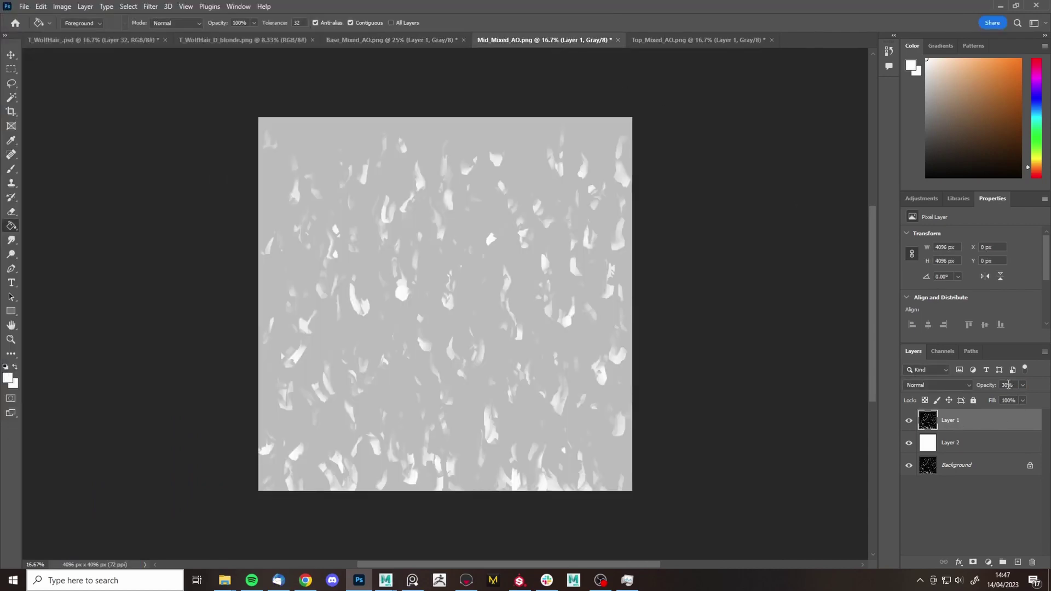
{"action": "left_click", "coordinate": [1009, 385]}
{"action": "type", "text": "20"}
- Save the edited Mid ambient occlusion image as a PNG over the existing Mid_Mixed_AO.png
{"action": "key", "text": "shift+ctrl+s"}
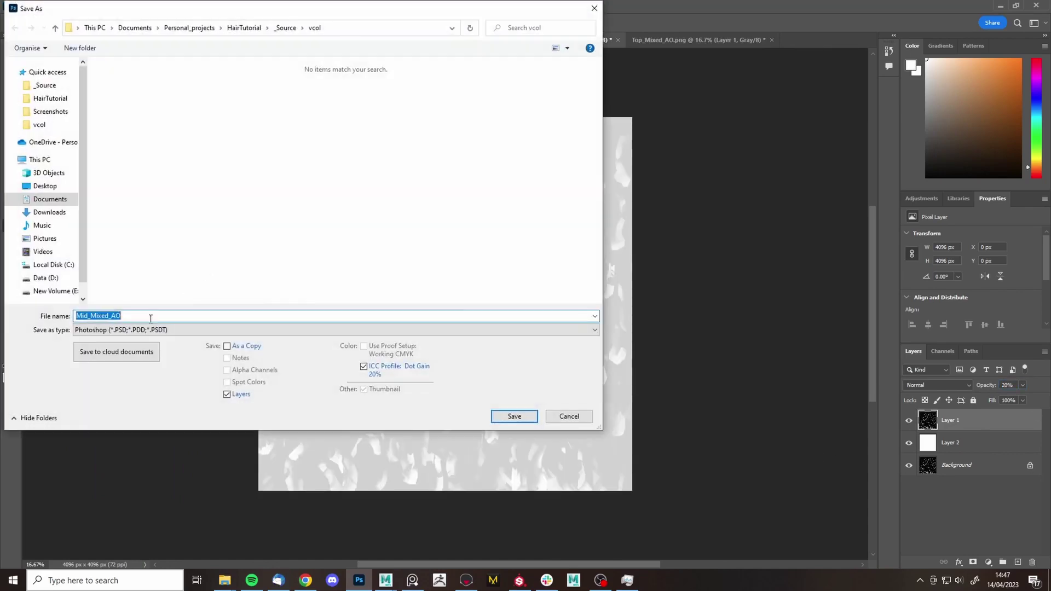
{"action": "left_click", "coordinate": [137, 327]}
{"action": "left_click", "coordinate": [112, 458]}
{"action": "left_click", "coordinate": [117, 326]}
{"action": "left_click", "coordinate": [113, 466]}
{"action": "double_click", "coordinate": [189, 106]}
{"action": "left_click", "coordinate": [547, 291]}
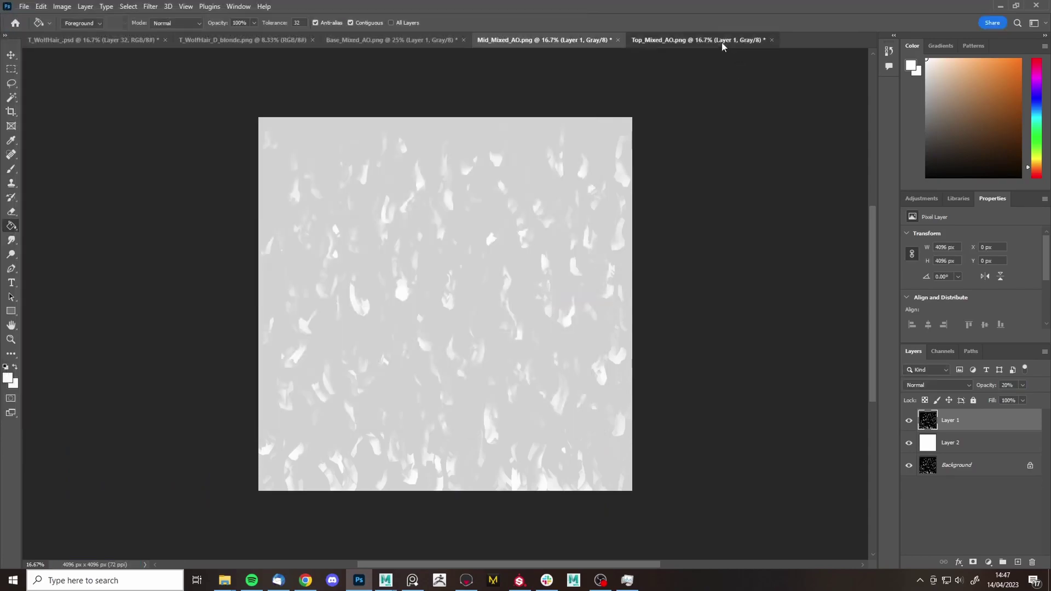
- Switch to Maya and import Base_Mixed_AO.png as vertex colors on the ungrouped Base mesh with the vertex color painting tool
{"action": "left_click", "coordinate": [386, 580]}
{"action": "left_click_drag", "start_coordinate": [420, 313], "coordinate": [427, 316], "text": "alt"}
{"action": "left_click", "coordinate": [77, 211]}
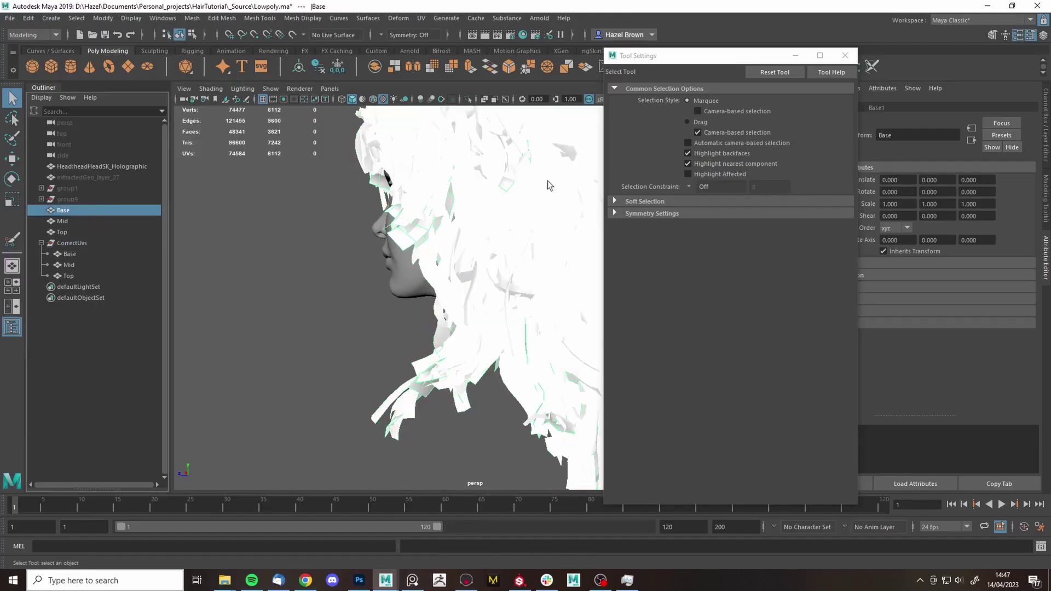
{"action": "left_click", "coordinate": [316, 21]}
{"action": "left_click", "coordinate": [310, 193]}
{"action": "left_click", "coordinate": [715, 391]}
{"action": "left_click", "coordinate": [44, 136]}
{"action": "double_click", "coordinate": [128, 104]}
- Import Mid_Mixed_AO.png as vertex colors on the ungrouped Mid mesh
{"action": "left_click_drag", "start_coordinate": [366, 326], "coordinate": [350, 323], "text": "alt"}
{"action": "left_click", "coordinate": [64, 221]}
{"action": "left_click", "coordinate": [713, 391]}
{"action": "double_click", "coordinate": [186, 104]}
- Transfer the vertex colors from the ungrouped Base mesh to the Base mesh in the CorrectUvs group
{"action": "left_click", "coordinate": [71, 210]}
{"action": "left_click", "coordinate": [71, 254], "text": "ctrl"}
{"action": "left_click", "coordinate": [191, 19]}
{"action": "left_click", "coordinate": [230, 194]}
- Transfer the vertex colors from the ungrouped Mid mesh to the Mid mesh in the CorrectUvs group
{"action": "left_click", "coordinate": [71, 221]}
{"action": "left_click", "coordinate": [72, 265], "text": "ctrl"}
{"action": "left_click", "coordinate": [192, 19]}
{"action": "left_click", "coordinate": [224, 194]}
- Export the CorrectUvs group over the existing WolfCut.fbx
{"action": "left_click", "coordinate": [84, 243]}
{"action": "left_click", "coordinate": [10, 19]}
{"action": "left_click", "coordinate": [46, 163]}
{"action": "double_click", "coordinate": [124, 171]}
{"action": "left_click", "coordinate": [282, 189]}
{"action": "left_click", "coordinate": [616, 453]}
- Switch to Marmoset Toolbag, compare the Hair material's Albedo and Vertex Color modes, restore Vertex Color and inspect the hair from several angles
{"action": "left_click", "coordinate": [467, 581]}
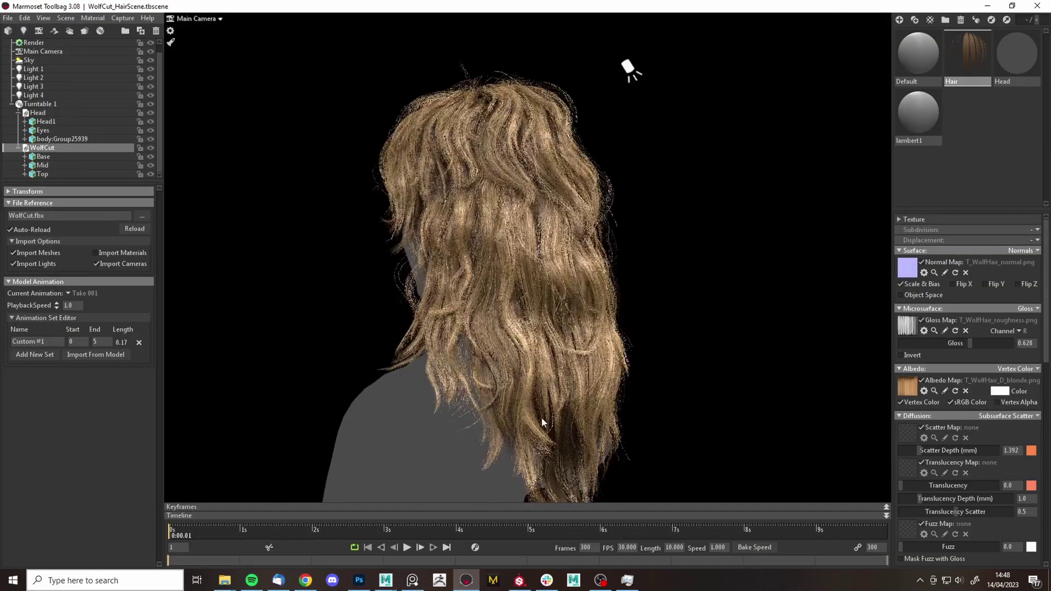
{"action": "right_click_drag", "start_coordinate": [625, 246], "coordinate": [708, 326], "text": "alt"}
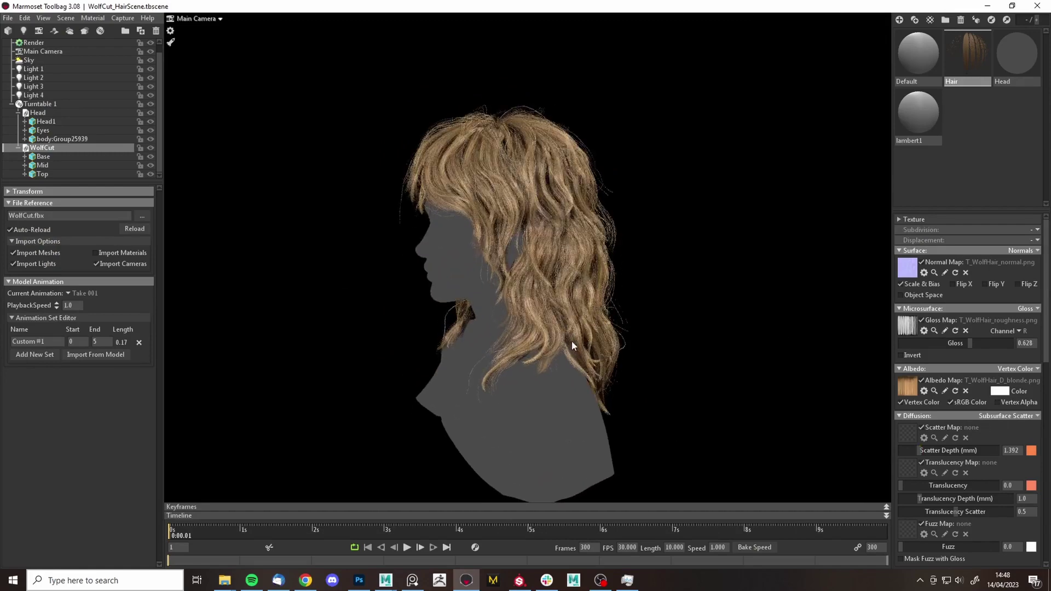
{"action": "left_click", "coordinate": [1024, 370]}
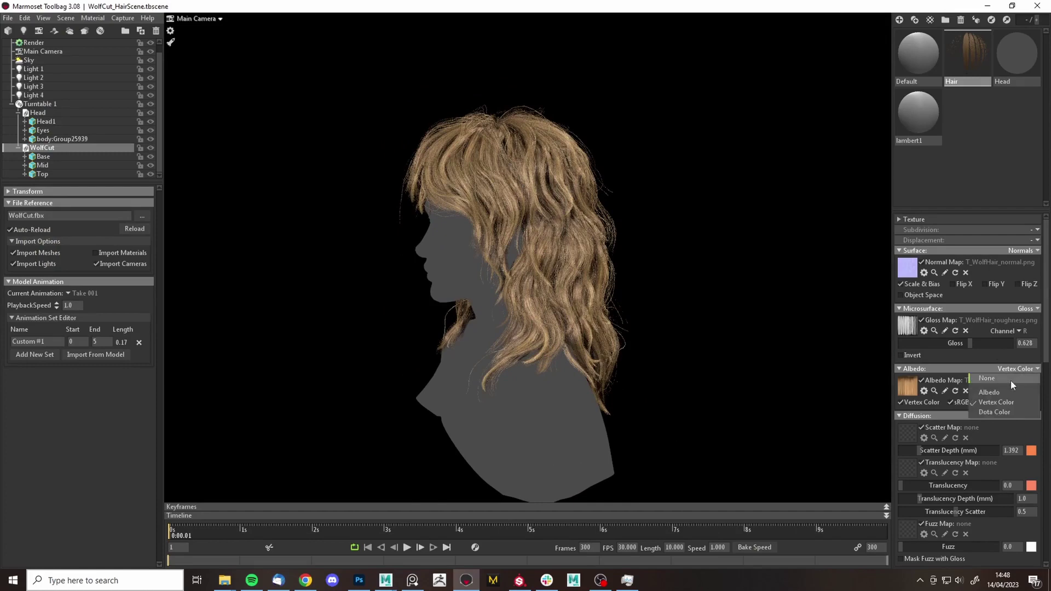
{"action": "left_click", "coordinate": [984, 392]}
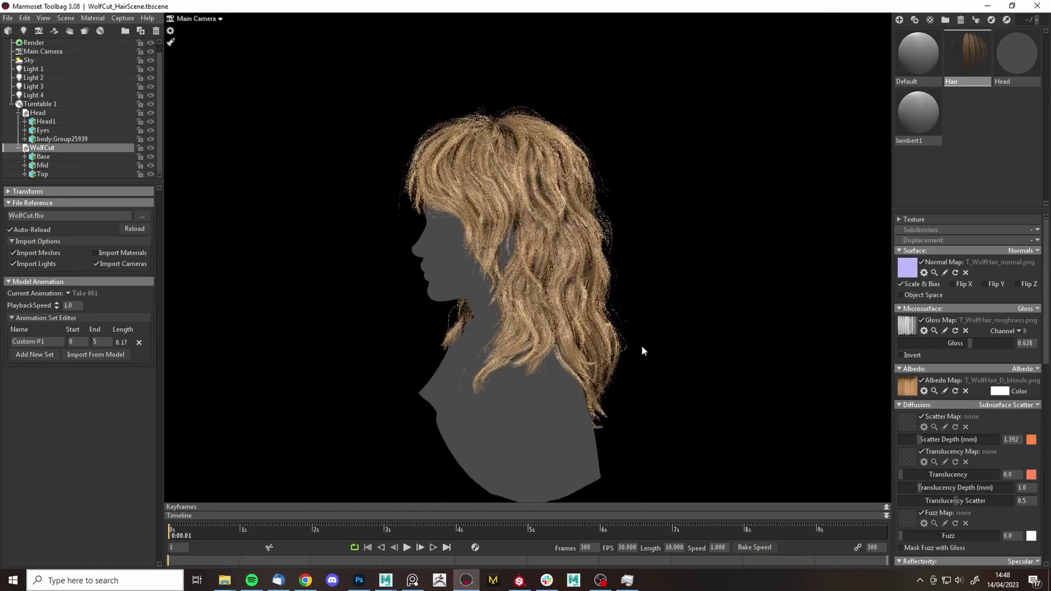
{"action": "left_click", "coordinate": [1035, 372]}
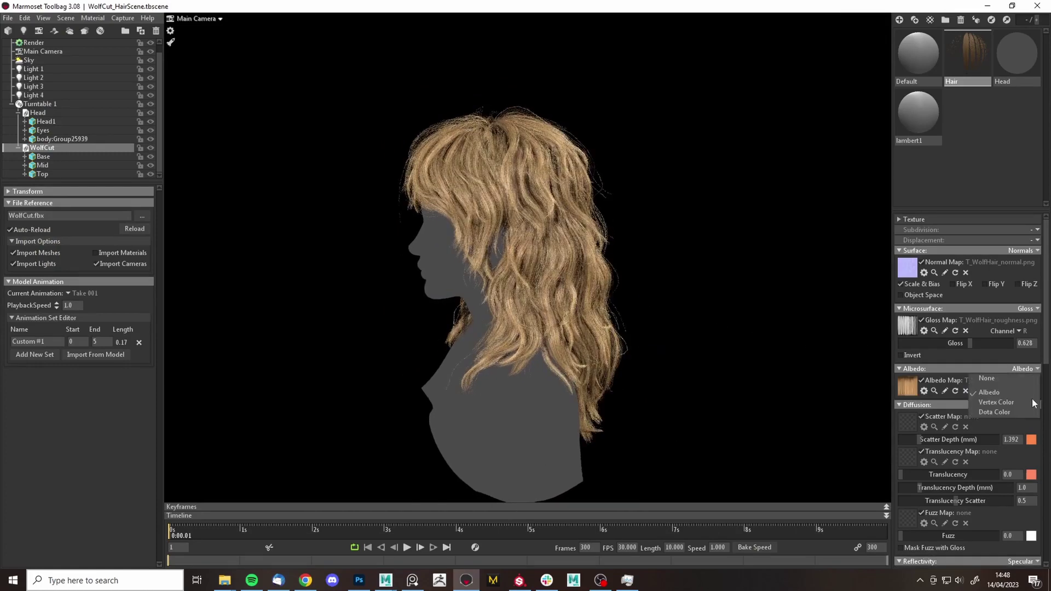
{"action": "left_click", "coordinate": [996, 403]}
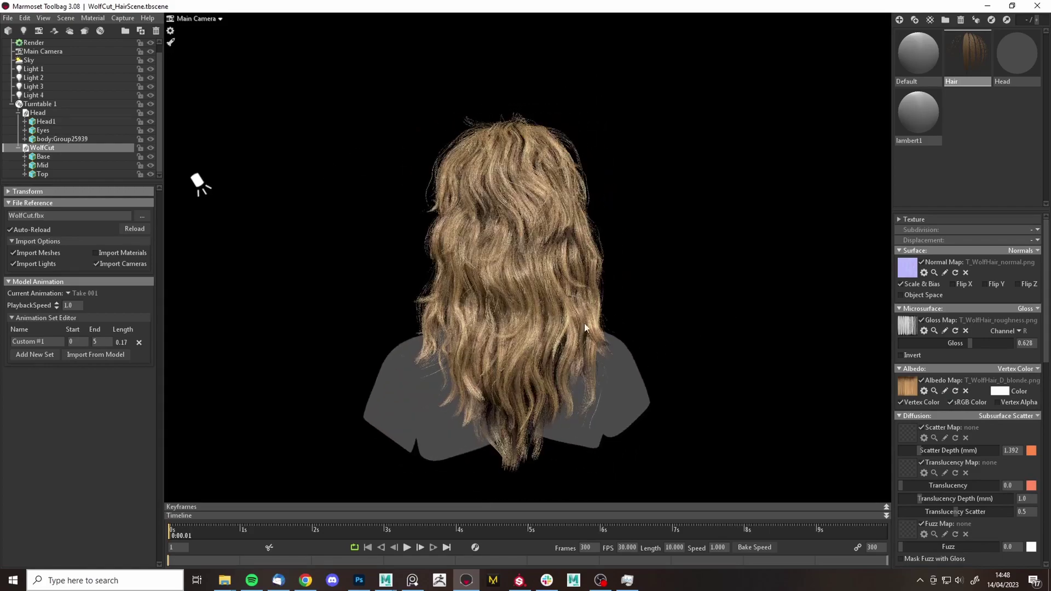
{"action": "left_click_drag", "start_coordinate": [590, 320], "coordinate": [802, 349]}
{"action": "left_click_drag", "start_coordinate": [738, 384], "coordinate": [644, 353]}
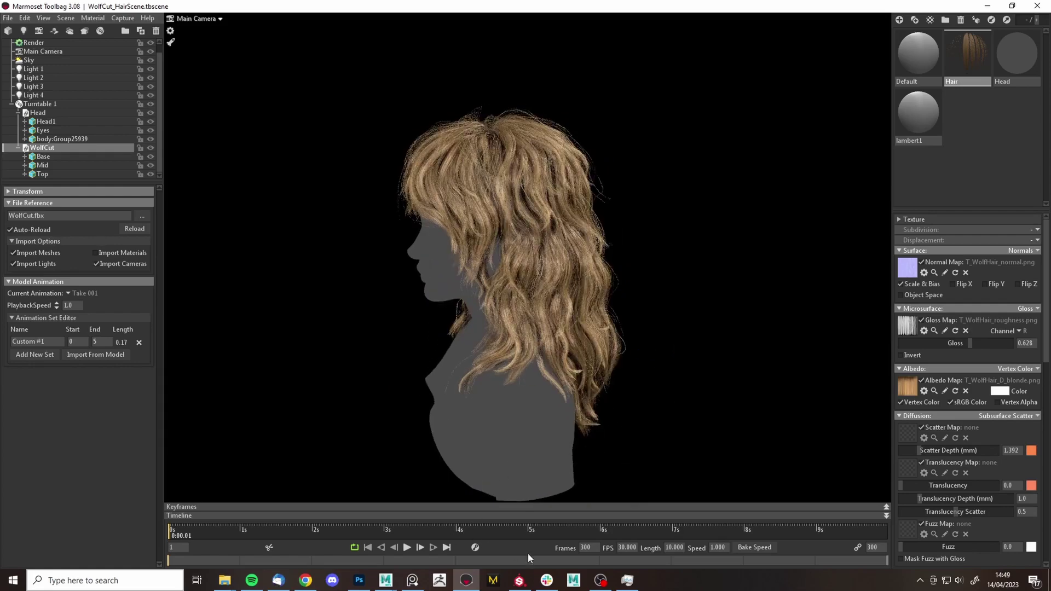
- Switch to Substance Painter, close the texture export window and add a fill layer to the Top texture set
{"action": "left_click", "coordinate": [523, 580]}
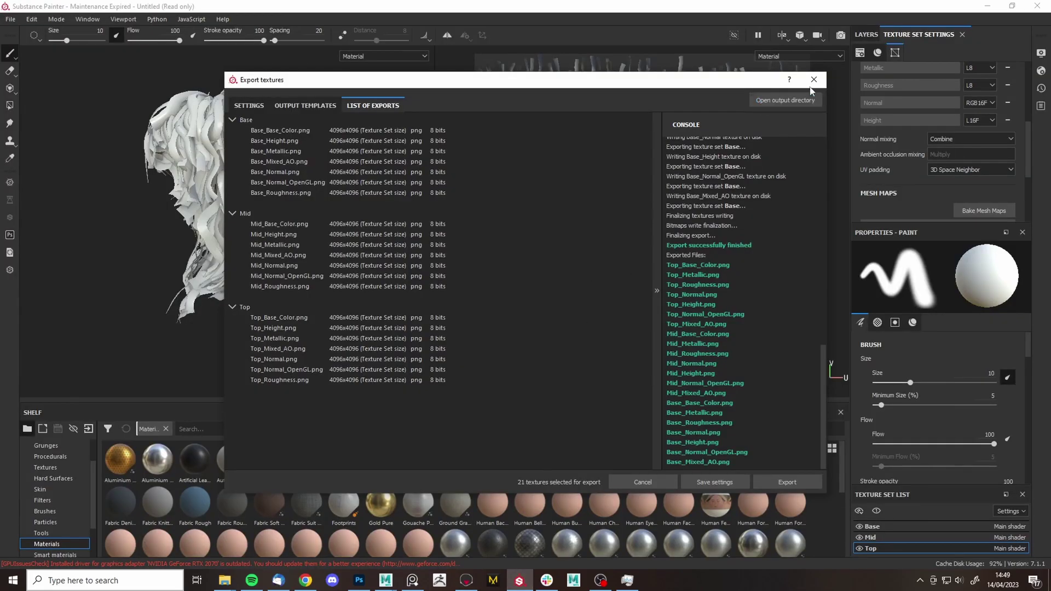
{"action": "left_click", "coordinate": [814, 80]}
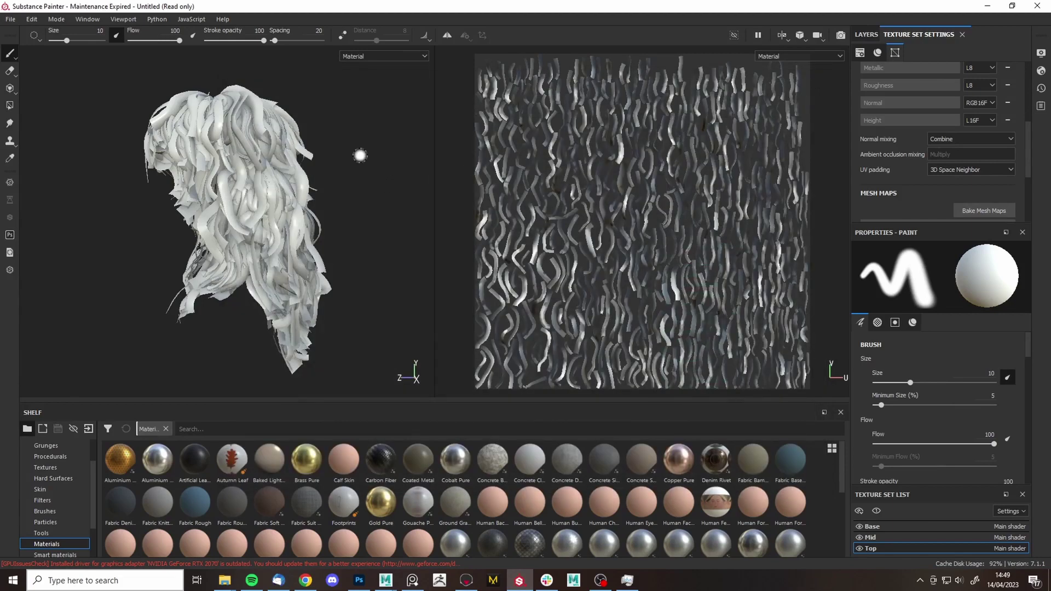
{"action": "left_click_drag", "start_coordinate": [359, 157], "coordinate": [356, 191], "text": "alt"}
{"action": "left_click", "coordinate": [866, 35]}
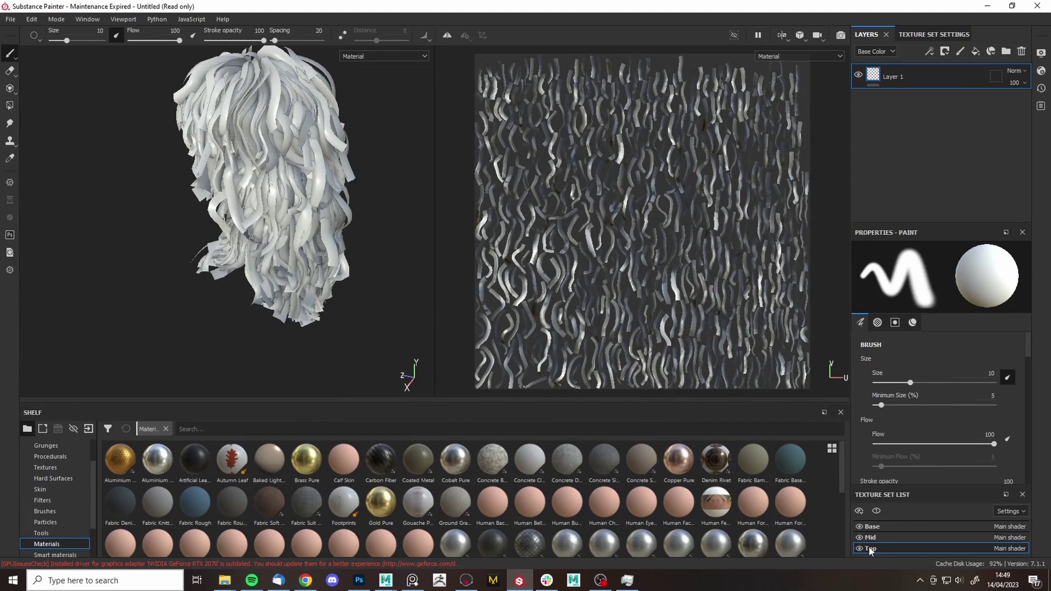
{"action": "left_click", "coordinate": [976, 52]}
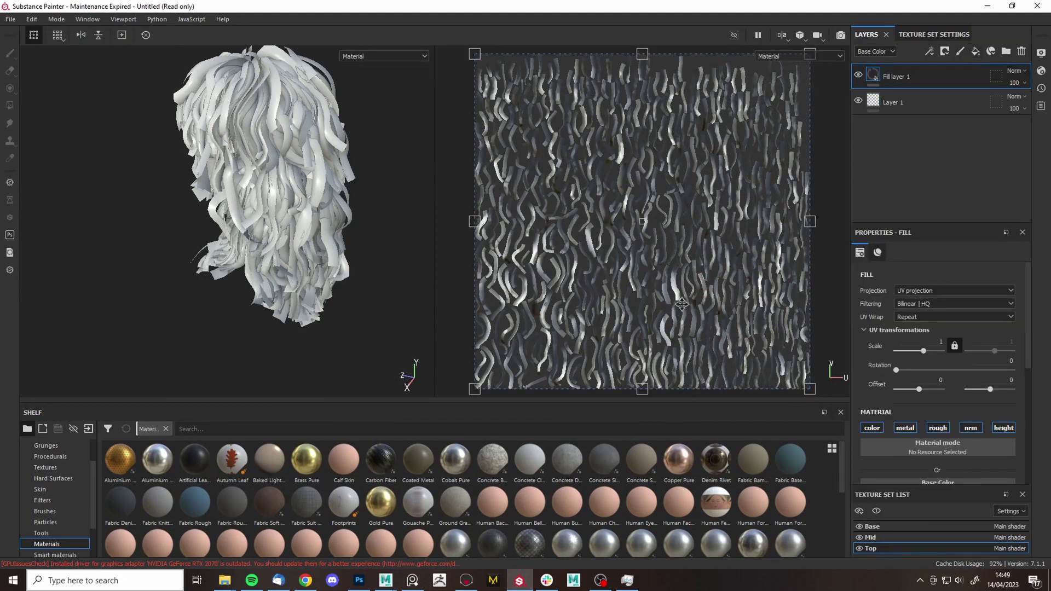
{"action": "scroll", "coordinate": [967, 327], "scroll_direction": "down", "scroll_amount": 1}
{"action": "scroll", "coordinate": [967, 328], "scroll_direction": "down", "scroll_amount": 1}
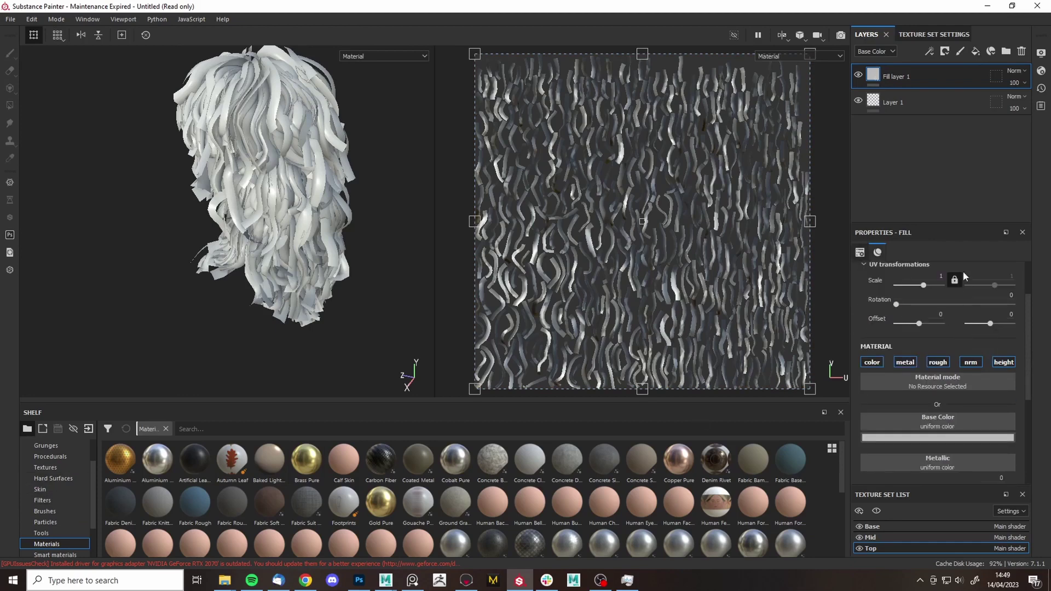
{"action": "left_click", "coordinate": [1042, 72]}
{"action": "scroll", "coordinate": [989, 173], "scroll_direction": "down", "scroll_amount": 6}
{"action": "left_click", "coordinate": [1041, 53]}
{"action": "scroll", "coordinate": [958, 197], "scroll_direction": "down", "scroll_amount": 4}
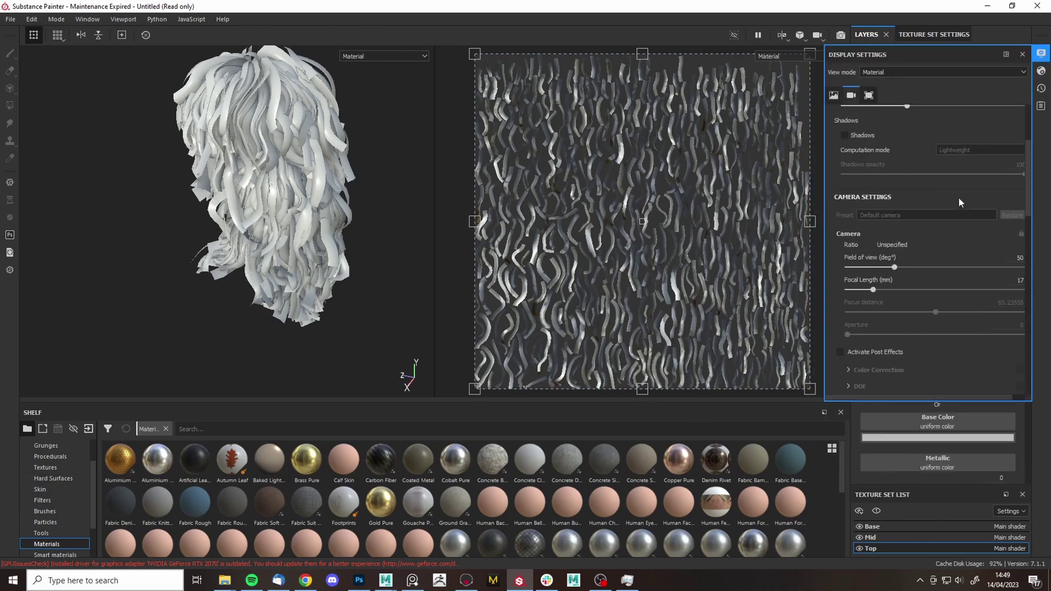
{"action": "scroll", "coordinate": [938, 212], "scroll_direction": "down", "scroll_amount": 5}
- Close the display settings and add an ambient occlusion channel to the Top texture set
{"action": "left_click", "coordinate": [934, 35]}
{"action": "left_click", "coordinate": [1022, 54]}
{"action": "scroll", "coordinate": [996, 159], "scroll_direction": "down", "scroll_amount": 3}
{"action": "scroll", "coordinate": [995, 167], "scroll_direction": "up", "scroll_amount": 4}
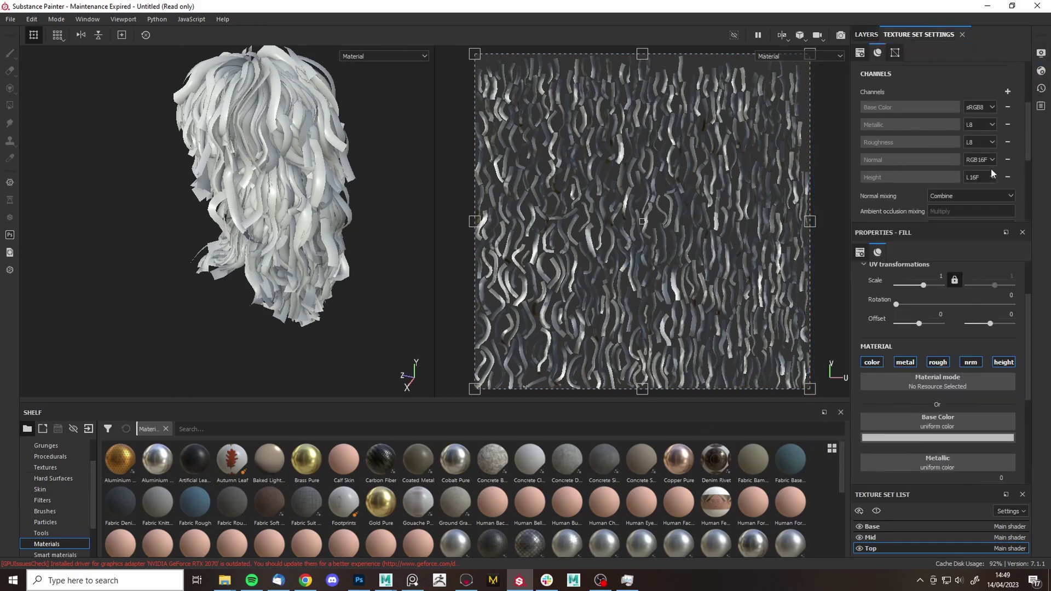
{"action": "left_click", "coordinate": [1007, 92]}
{"action": "left_click", "coordinate": [1011, 102]}
- Limit Fill layer 1 to the ambient occlusion channel and add a black mask to it
{"action": "left_click", "coordinate": [867, 36]}
{"action": "left_click", "coordinate": [873, 363]}
{"action": "left_click", "coordinate": [900, 364]}
{"action": "left_click", "coordinate": [925, 364]}
{"action": "left_click", "coordinate": [952, 364]}
{"action": "left_click", "coordinate": [978, 363]}
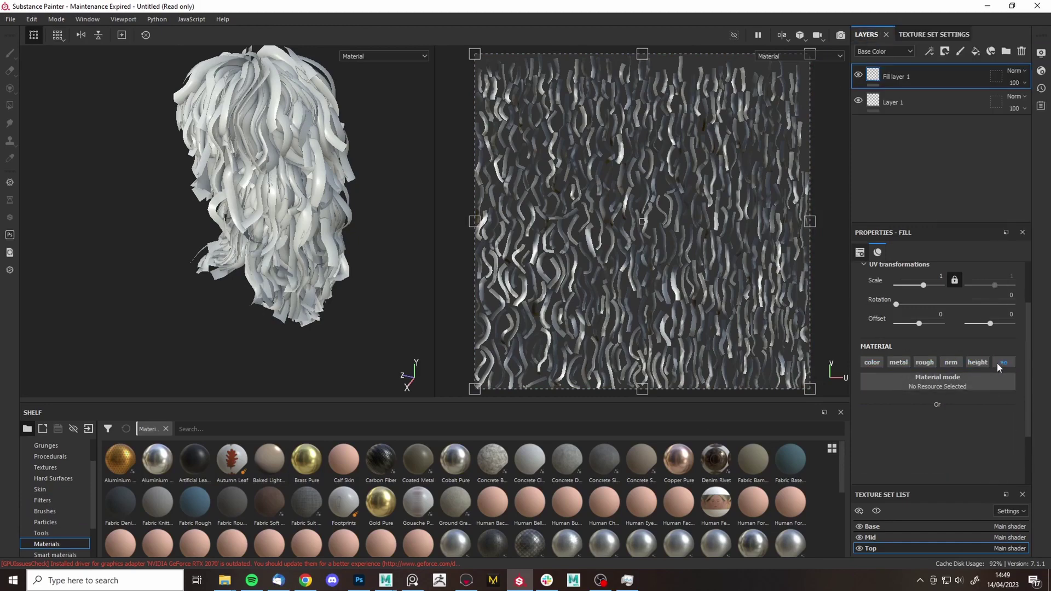
{"action": "left_click", "coordinate": [1004, 363]}
{"action": "right_click", "coordinate": [937, 78]}
{"action": "left_click", "coordinate": [934, 92]}
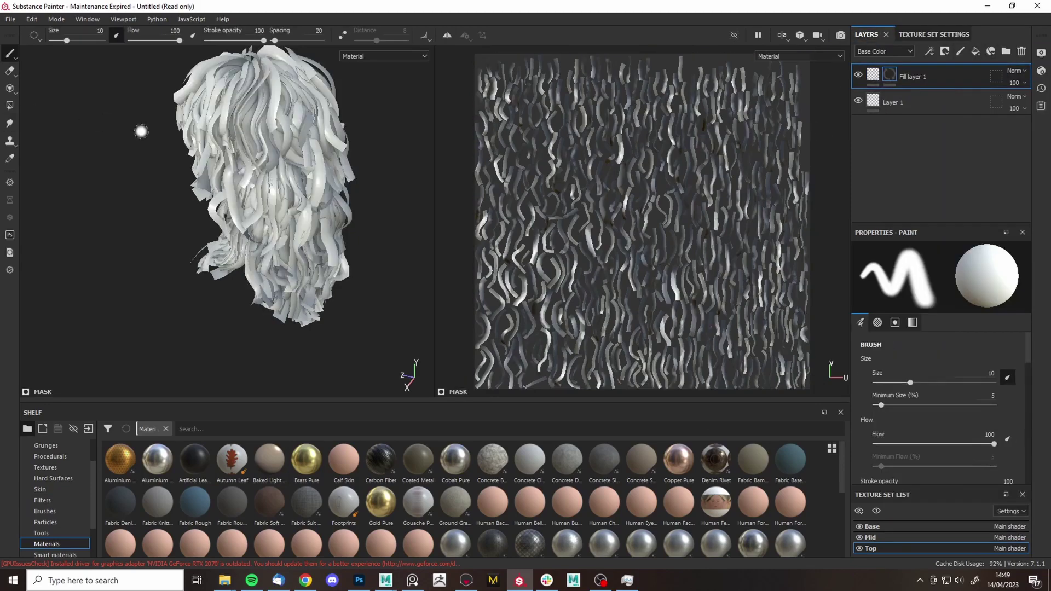
- Enlarge the brush to about 24.58 and paint the fill layer's mask around the hair roots at the crown
{"action": "left_click_drag", "start_coordinate": [151, 135], "coordinate": [159, 186], "text": "alt"}
{"action": "scroll", "coordinate": [328, 208], "scroll_direction": "up", "scroll_amount": 3}
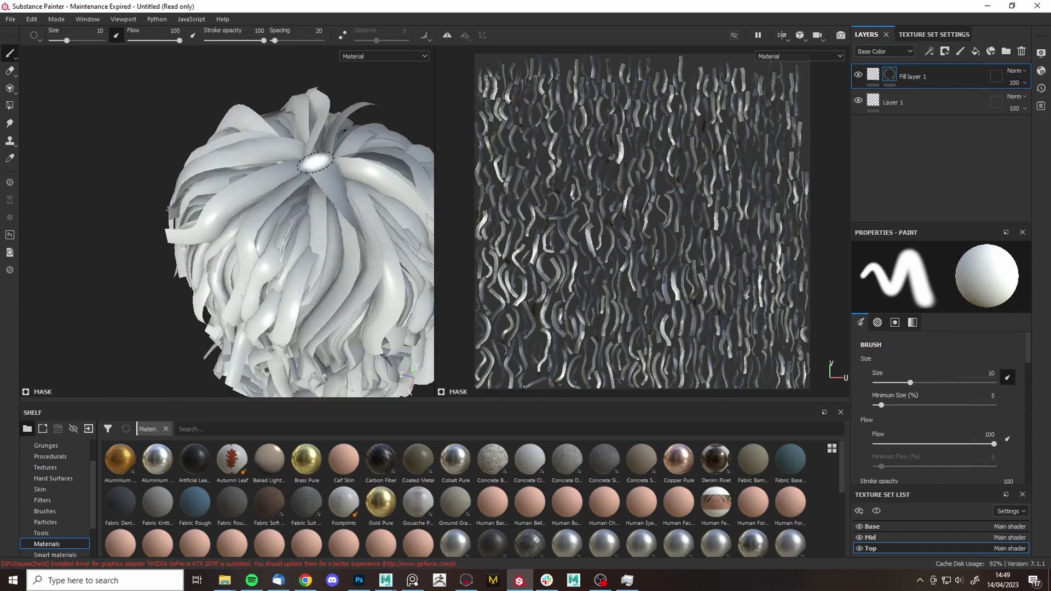
{"action": "right_click_drag", "start_coordinate": [310, 167], "coordinate": [348, 173], "text": "ctrl"}
{"action": "left_click_drag", "start_coordinate": [339, 183], "coordinate": [342, 247], "text": "alt"}
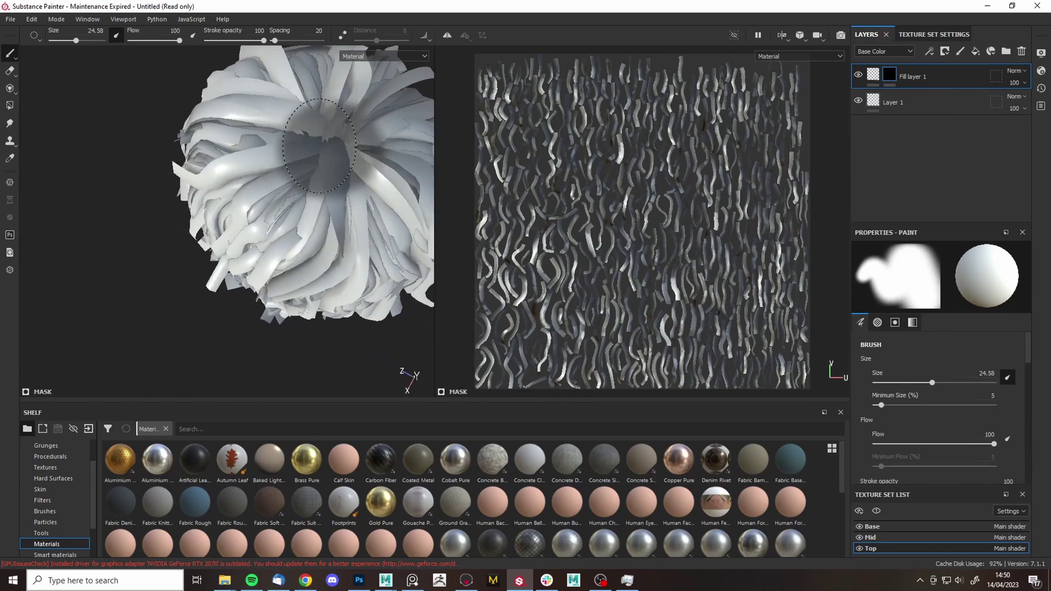
{"action": "mouse_move", "coordinate": [338, 158]}
{"action": "left_mouse_down", "text": "alt"}
{"action": "mouse_move", "coordinate": [405, 101]}
{"action": "mouse_move", "coordinate": [516, 92]}
{"action": "left_mouse_up", "text": "alt"}
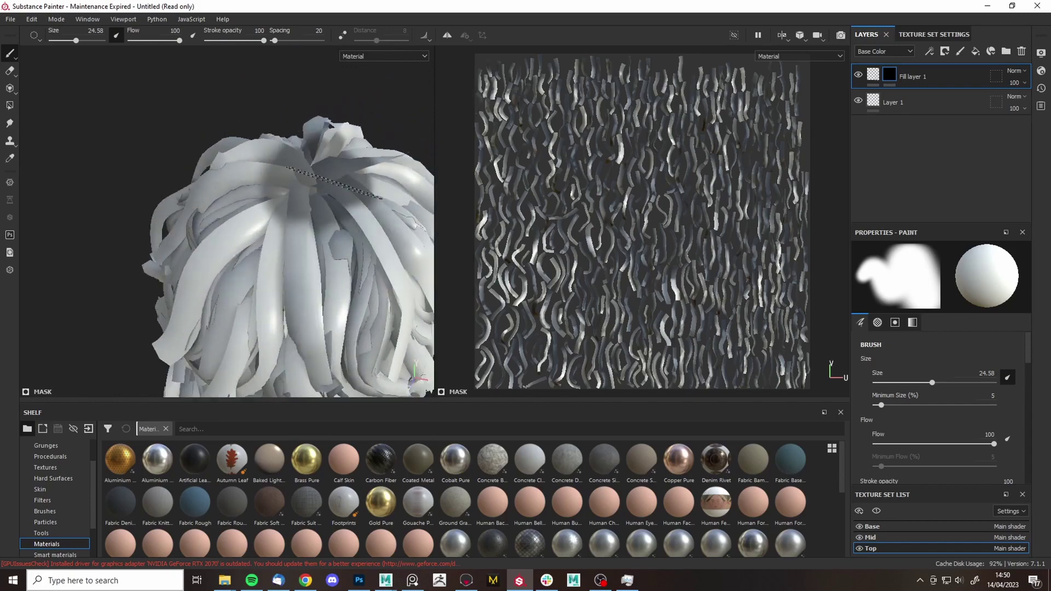
{"action": "left_click_drag", "start_coordinate": [338, 182], "coordinate": [304, 181], "text": "alt"}
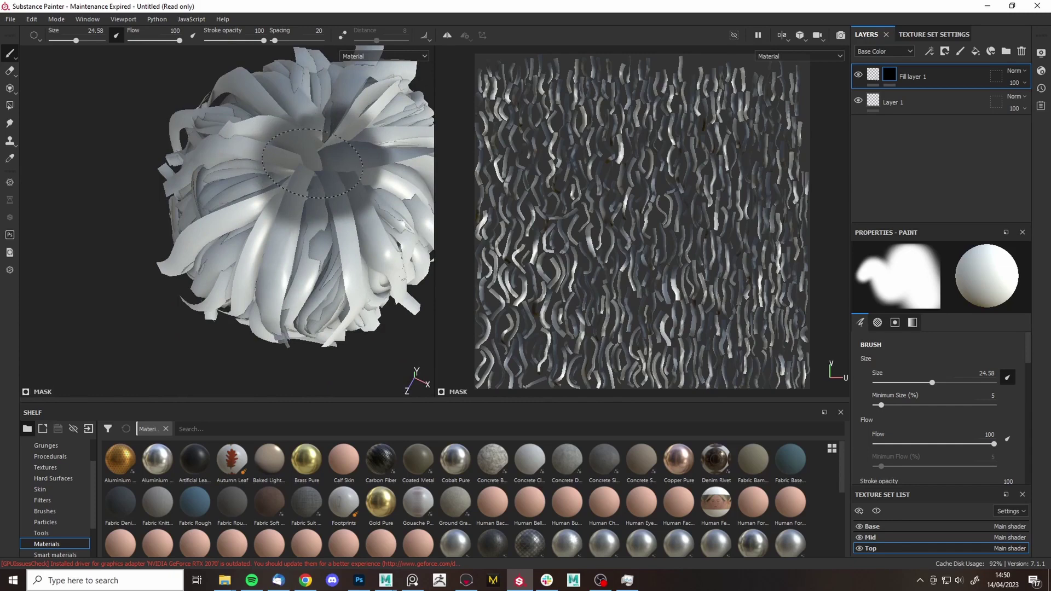
- Add a Blur filter to the mask of Fill layer 1 and set its intensity to 3.36
{"action": "right_click", "coordinate": [891, 79]}
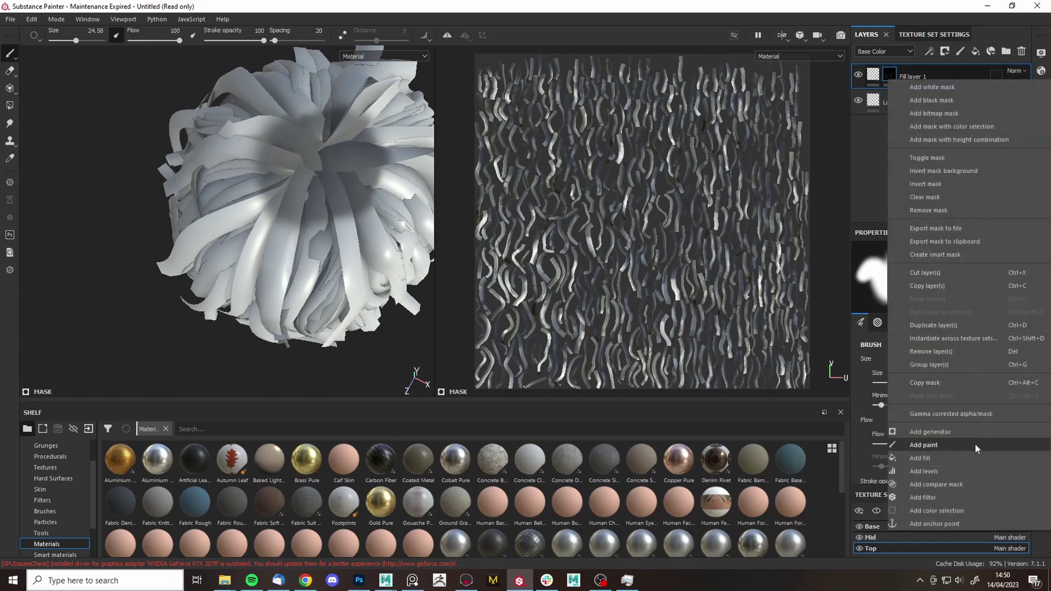
{"action": "left_click", "coordinate": [921, 497]}
{"action": "left_click", "coordinate": [934, 272]}
{"action": "left_click", "coordinate": [968, 397]}
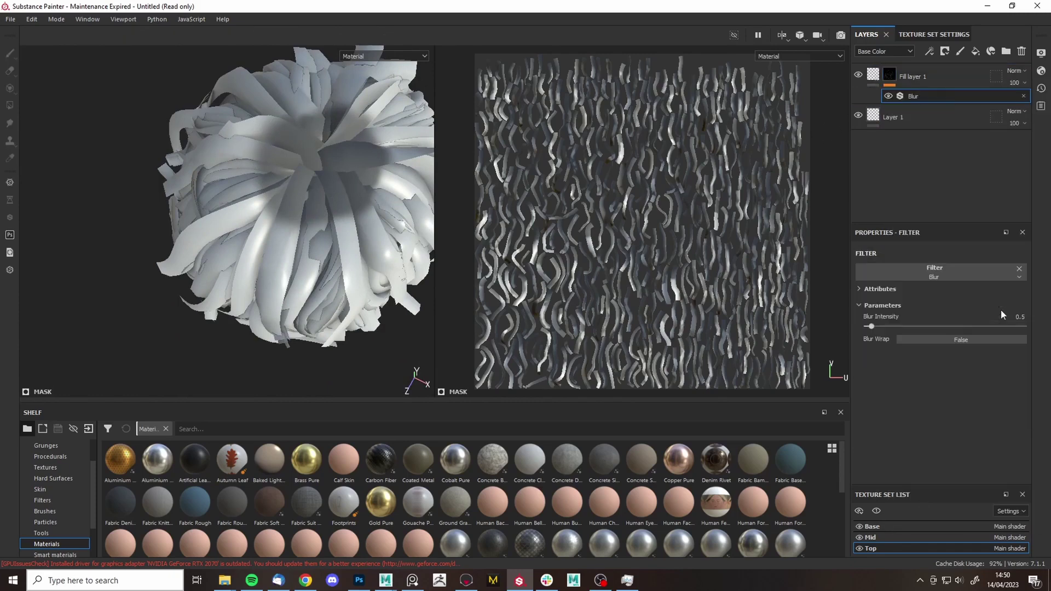
{"action": "left_click_drag", "start_coordinate": [871, 326], "coordinate": [899, 326]}
- Export the Base, Mid and Top texture sets as 4096 8-bit PNG files with the Document channels + Normal + AO (No Alpha) template
{"action": "left_click", "coordinate": [11, 19]}
{"action": "left_click", "coordinate": [33, 207]}
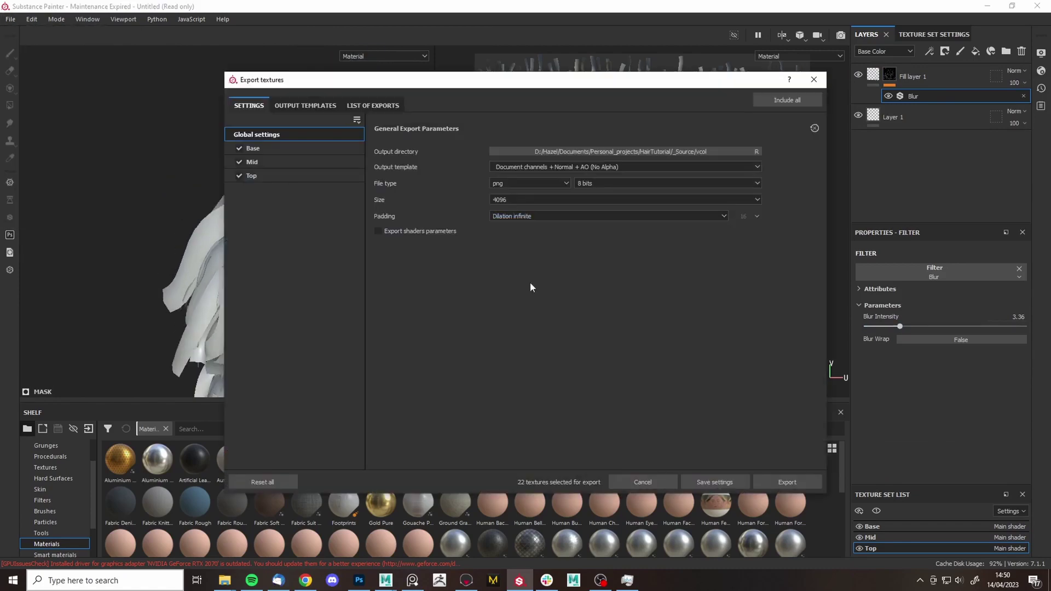
{"action": "left_click", "coordinate": [252, 162]}
{"action": "left_click", "coordinate": [787, 482]}
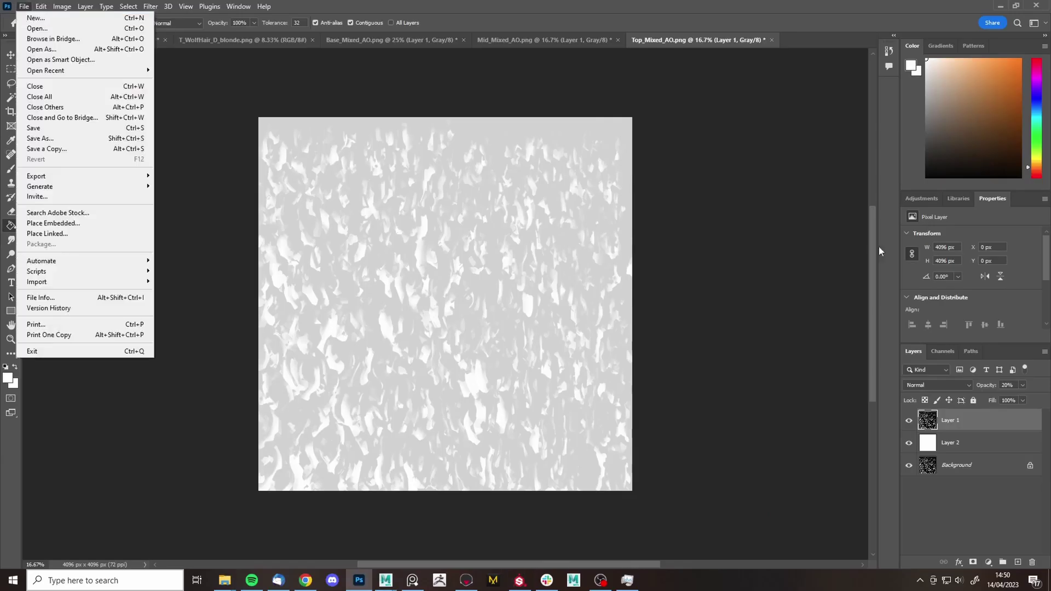
- Switch to Photoshop, close the old Top_Mixed_AO.png and open the newly exported version
{"action": "left_click", "coordinate": [771, 40]}
{"action": "left_click", "coordinate": [528, 223]}
{"action": "left_click", "coordinate": [37, 28]}
{"action": "double_click", "coordinate": [469, 110]}
- Duplicate the Top_Mixed_AO background, add a white-filled layer beneath the copy and set the copy's opacity to 20%
{"action": "key", "text": "ctrl+j"}
{"action": "left_click", "coordinate": [959, 443]}
{"action": "left_click", "coordinate": [1017, 562]}
{"action": "left_click", "coordinate": [389, 394]}
{"action": "left_click", "coordinate": [975, 418]}
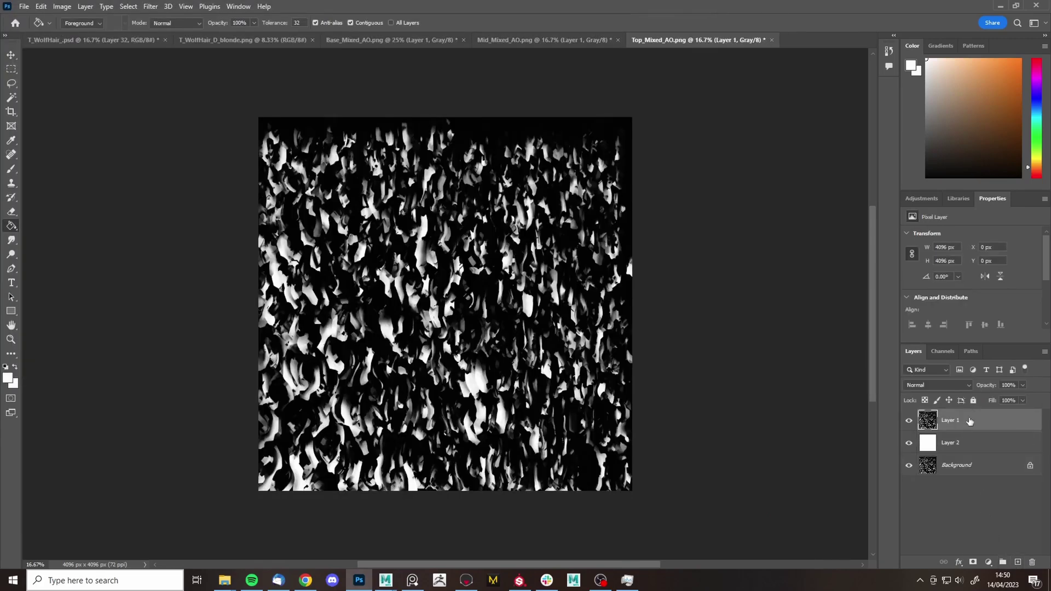
{"action": "left_click_drag", "start_coordinate": [1022, 385], "coordinate": [979, 391]}
- Save the lightened Top ambient occlusion map as an image file
{"action": "key", "text": "ctrl+shift+s"}
{"action": "left_click", "coordinate": [241, 329]}
{"action": "left_click", "coordinate": [241, 473]}
{"action": "double_click", "coordinate": [244, 268]}
{"action": "left_click", "coordinate": [339, 248]}
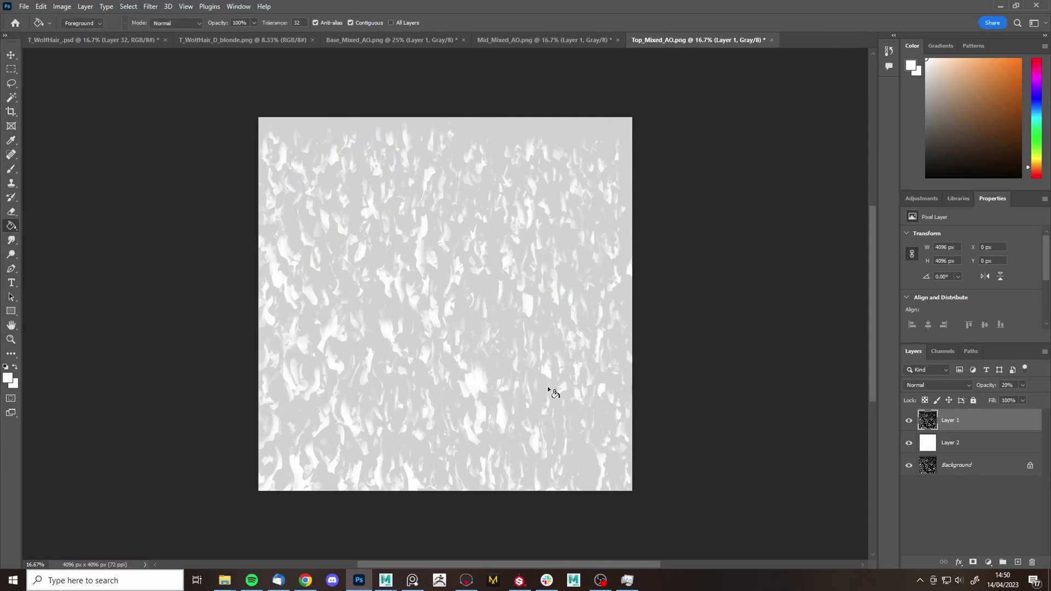
- Switch to Maya and import the lightened ambient occlusion map as RGB vertex colors on the ungrouped Top mesh
{"action": "mouse_move", "coordinate": [386, 580]}
{"action": "left_click", "coordinate": [438, 528]}
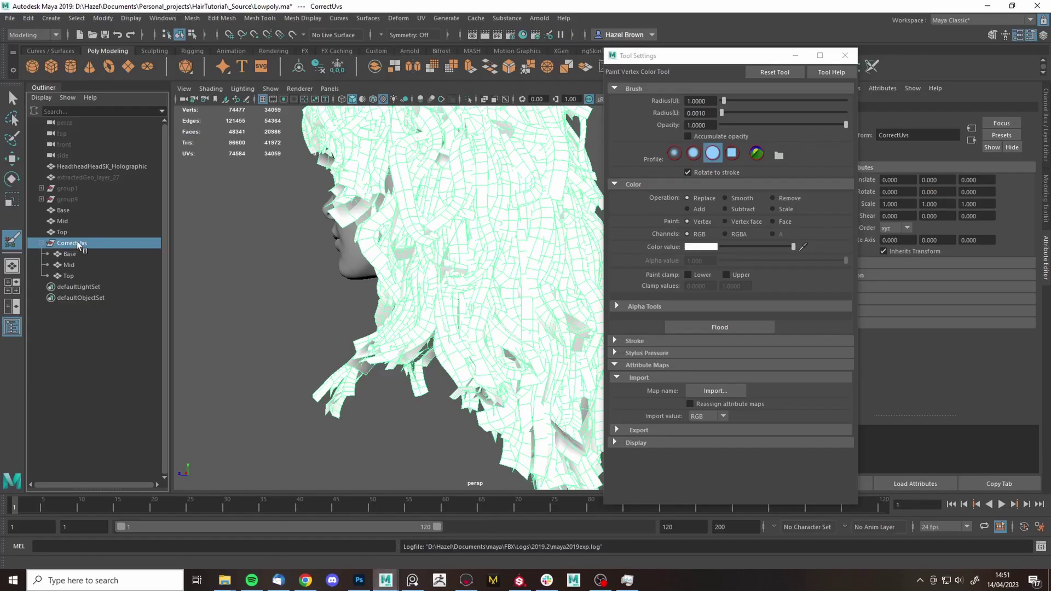
{"action": "left_click", "coordinate": [62, 232]}
{"action": "left_click", "coordinate": [715, 390]}
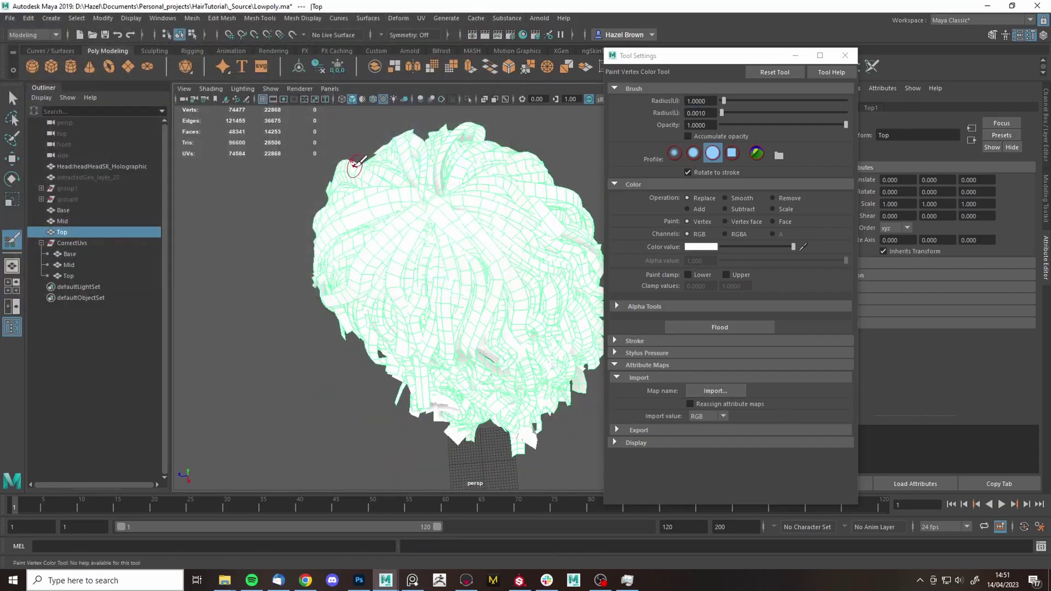
{"action": "left_click_drag", "start_coordinate": [416, 258], "coordinate": [377, 224], "text": "alt"}
{"action": "left_click", "coordinate": [522, 578]}
{"action": "left_click", "coordinate": [520, 580]}
{"action": "left_click", "coordinate": [360, 580]}
{"action": "left_click", "coordinate": [385, 580]}
{"action": "left_click", "coordinate": [450, 539]}
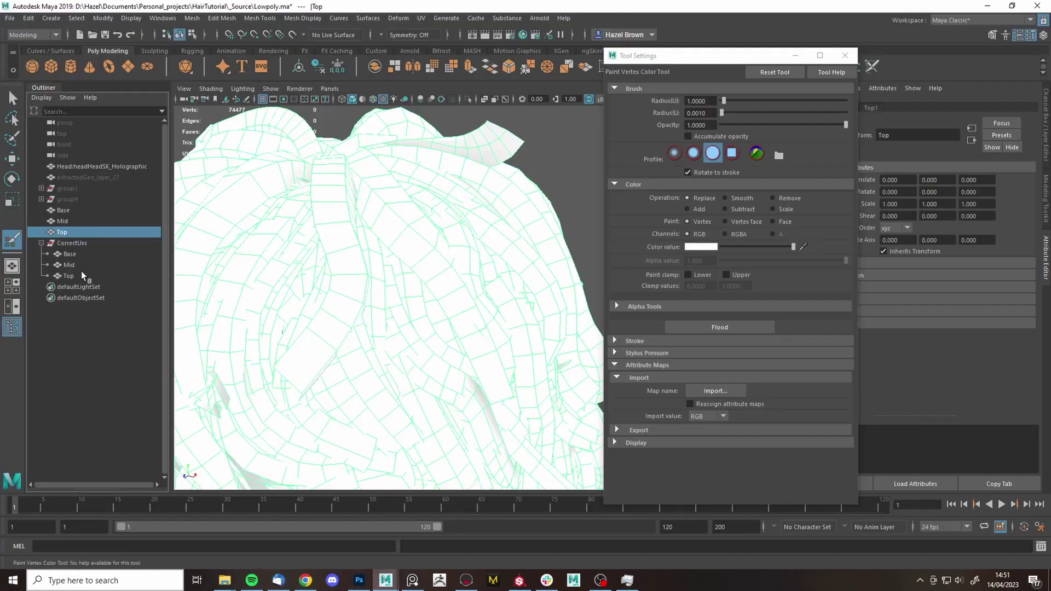
- Transfer the vertex colors from the ungrouped Top mesh to the Top mesh in CorrectUvs and export the CorrectUvs group
{"action": "left_click", "coordinate": [71, 243], "text": "ctrl"}
{"action": "left_click", "coordinate": [192, 18]}
{"action": "left_click", "coordinate": [219, 195]}
{"action": "left_click", "coordinate": [90, 246]}
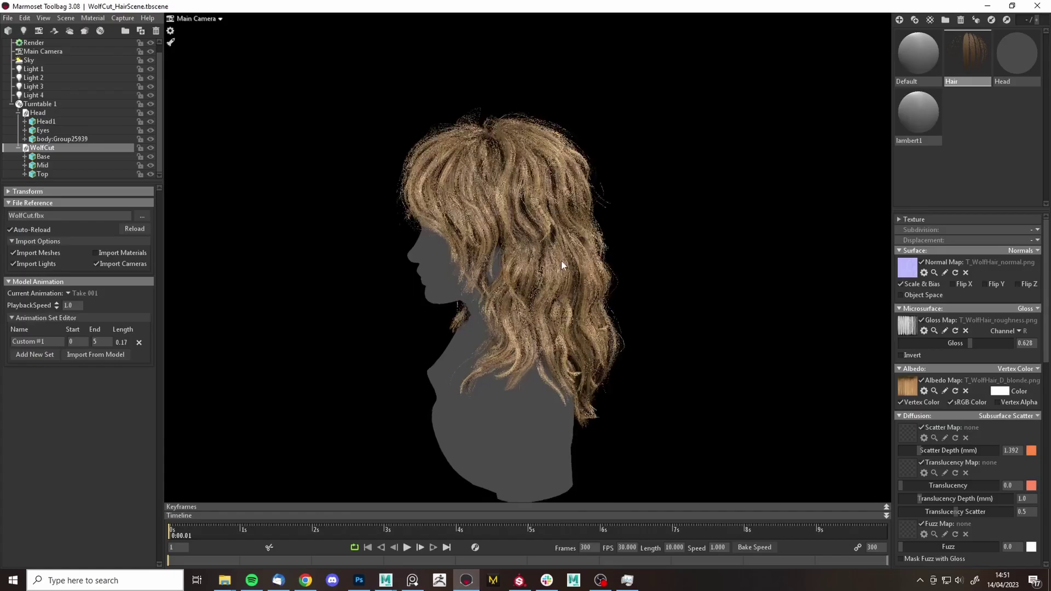
- Switch to Marmoset Toolbag and examine the root shading at the crown of the hair from several angles
{"action": "left_click_drag", "start_coordinate": [560, 261], "coordinate": [612, 301]}
{"action": "right_click_drag", "start_coordinate": [613, 301], "coordinate": [560, 262]}
{"action": "left_click_drag", "start_coordinate": [560, 262], "coordinate": [627, 186]}
{"action": "left_click", "coordinate": [677, 296]}
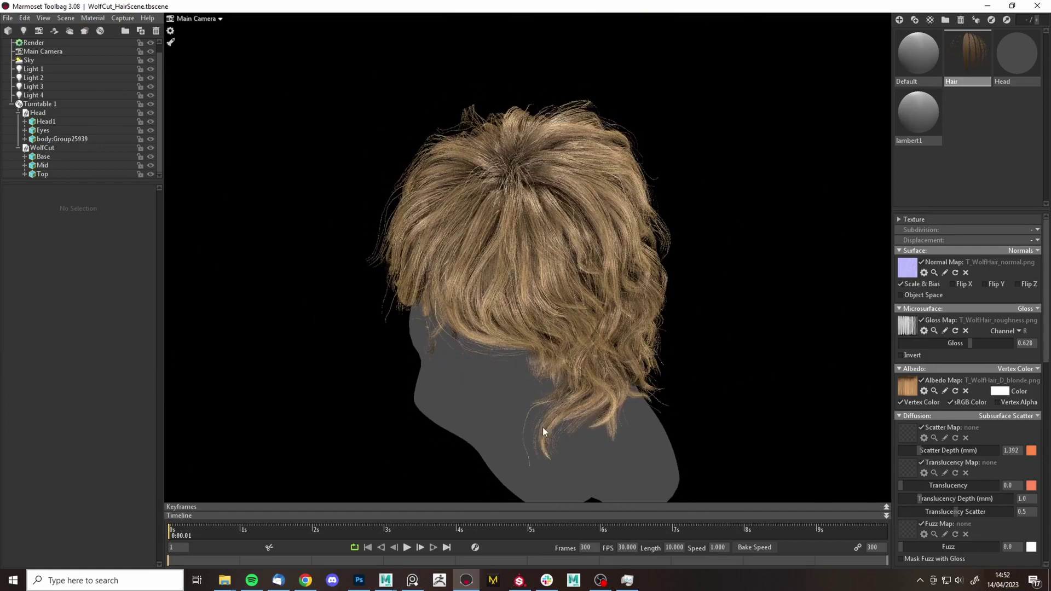
- Return to Substance Painter, close the texture export window and examine the hair cards from the crown, front and sides
{"action": "left_click", "coordinate": [518, 581]}
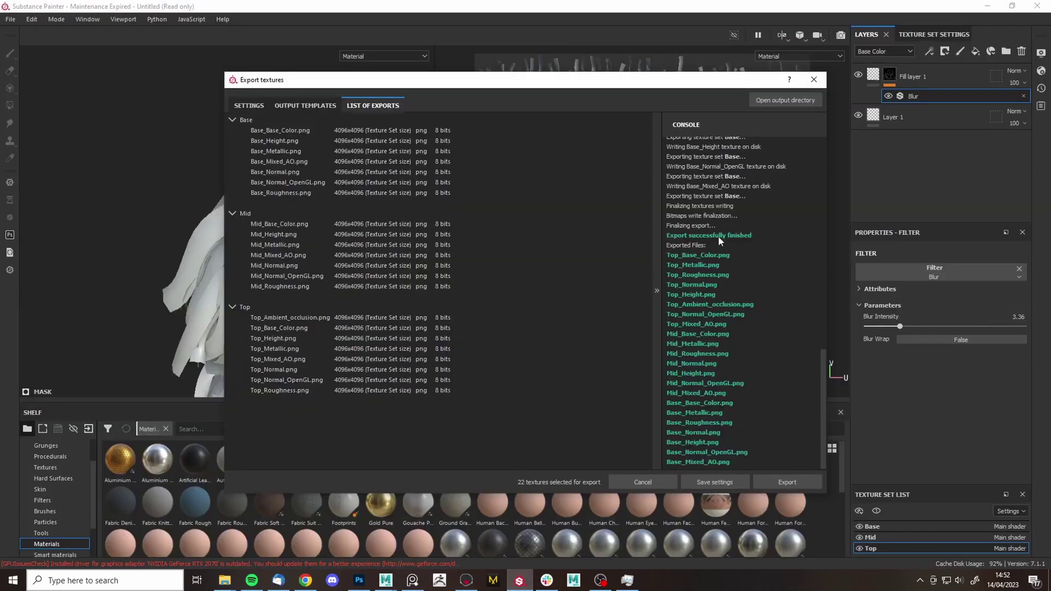
{"action": "left_click", "coordinate": [813, 81]}
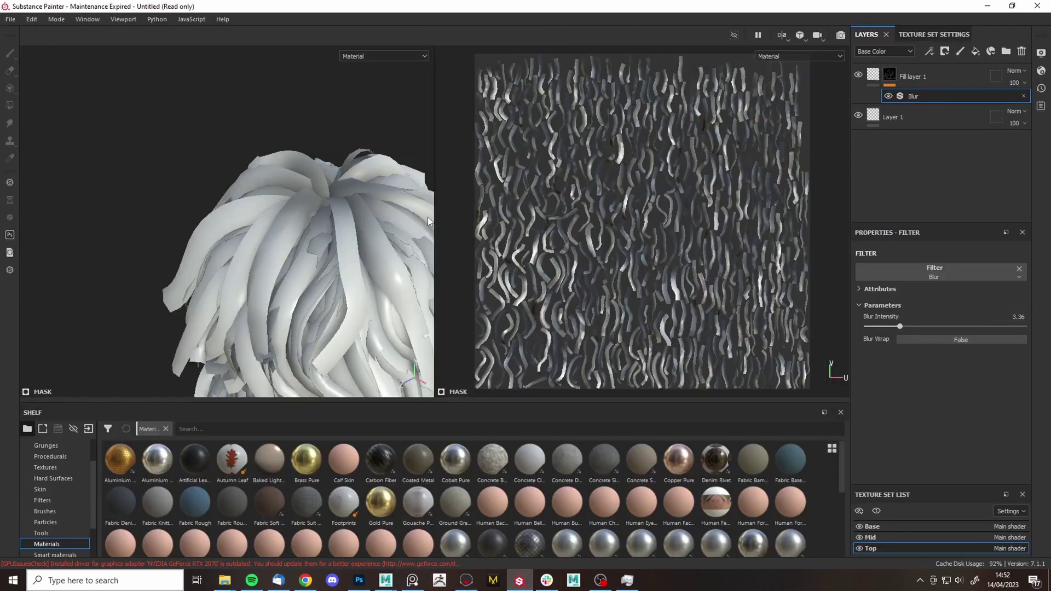
{"action": "left_click_drag", "start_coordinate": [332, 339], "coordinate": [250, 337], "text": "alt"}
{"action": "right_click_drag", "start_coordinate": [249, 337], "coordinate": [243, 232], "text": "alt"}
{"action": "middle_click_drag", "start_coordinate": [353, 293], "coordinate": [279, 137], "text": "alt"}
{"action": "left_click_drag", "start_coordinate": [365, 257], "coordinate": [449, 224], "text": "alt"}
{"action": "right_click_drag", "start_coordinate": [382, 312], "coordinate": [418, 386], "text": "alt"}
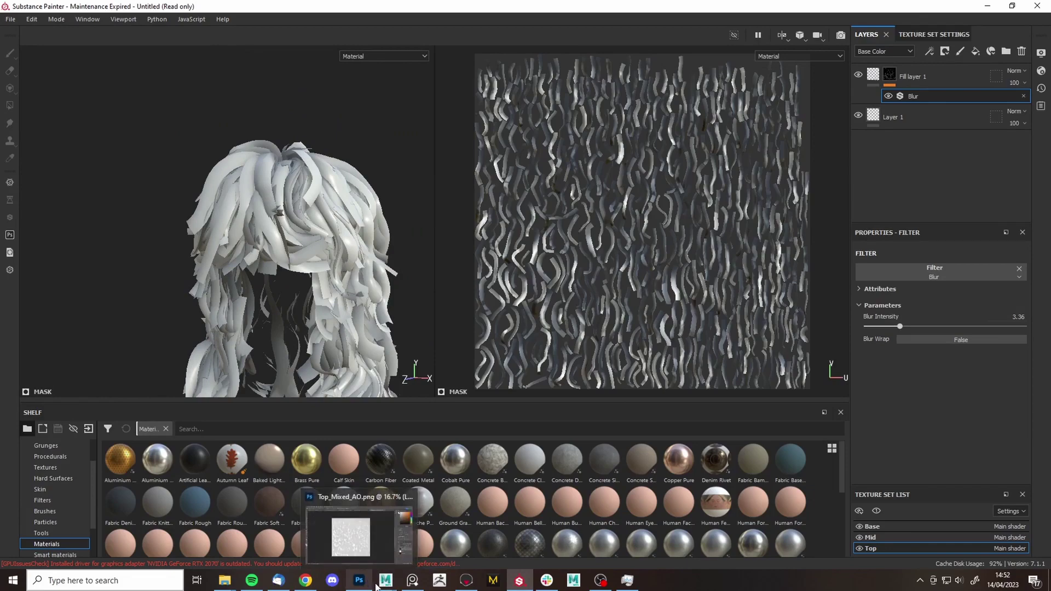
- Switch back to Marmoset Toolbag and examine the whole hairstyle in side profile
{"action": "left_click", "coordinate": [465, 581]}
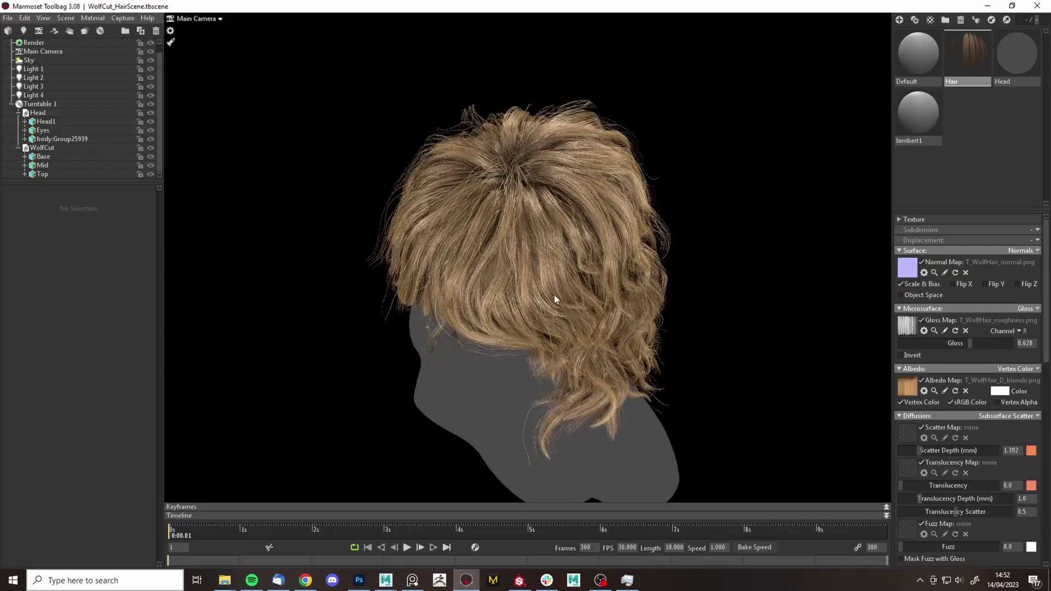
{"action": "left_click_drag", "start_coordinate": [702, 381], "coordinate": [541, 291], "text": "alt"}
{"action": "scroll", "coordinate": [627, 295], "scroll_direction": "down", "scroll_amount": 5}
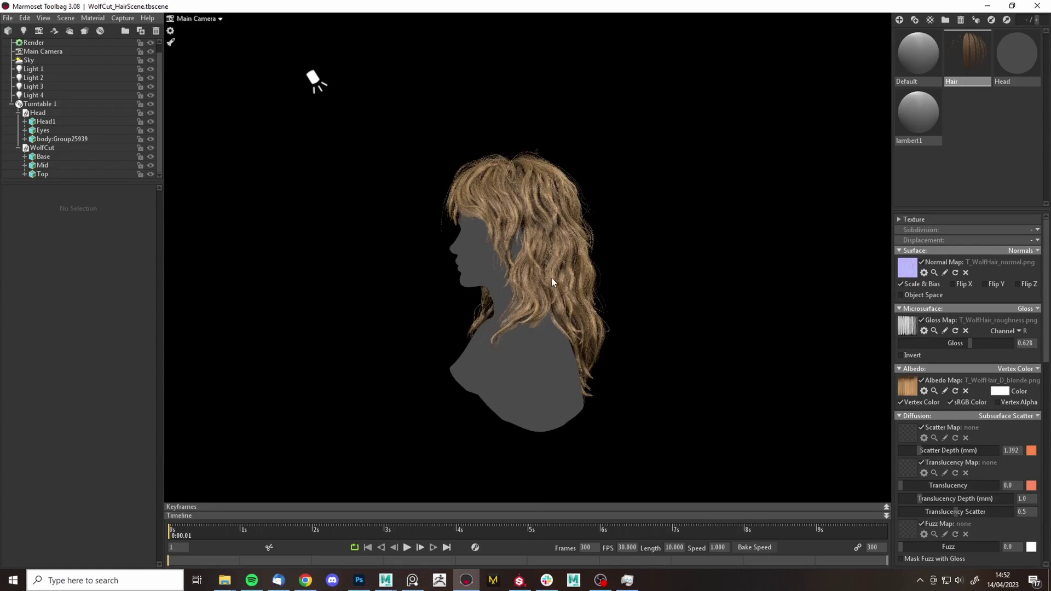